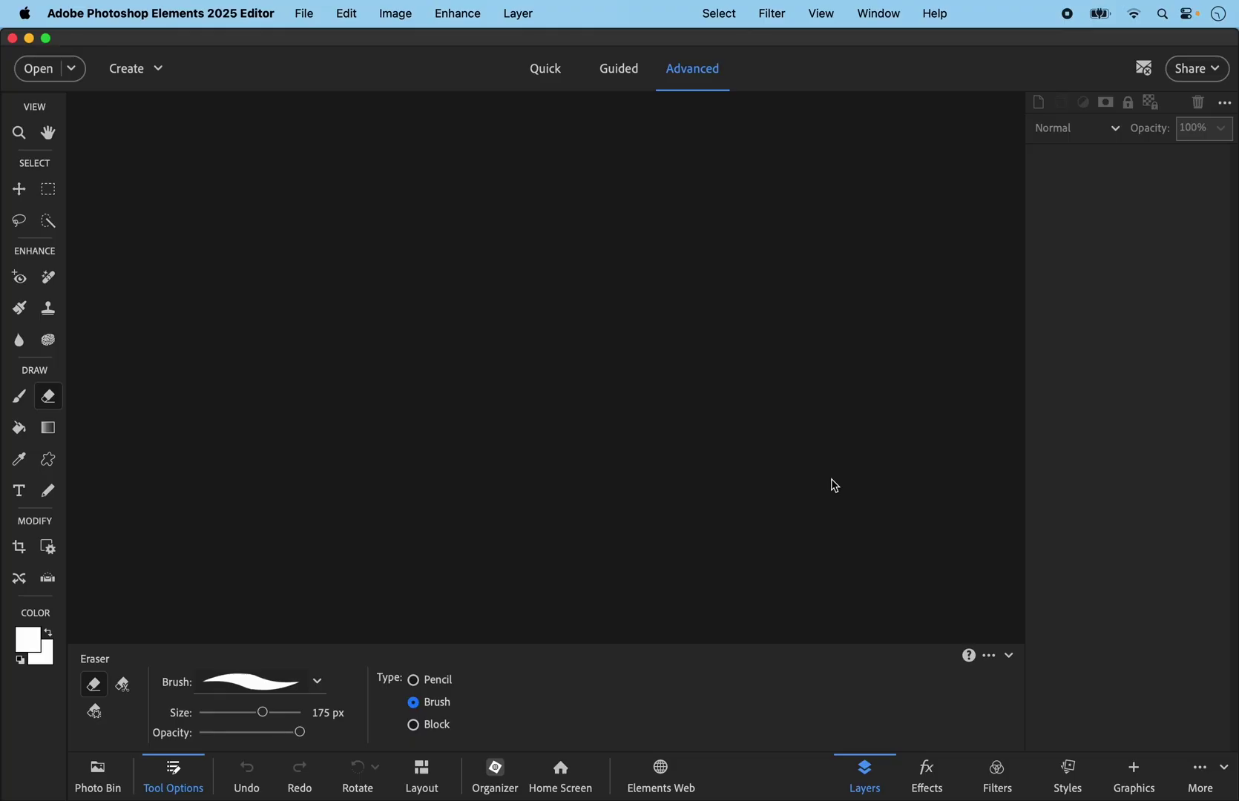
Start a Combine Photos composition using the standard 2:3 layout.
click(398, 15)
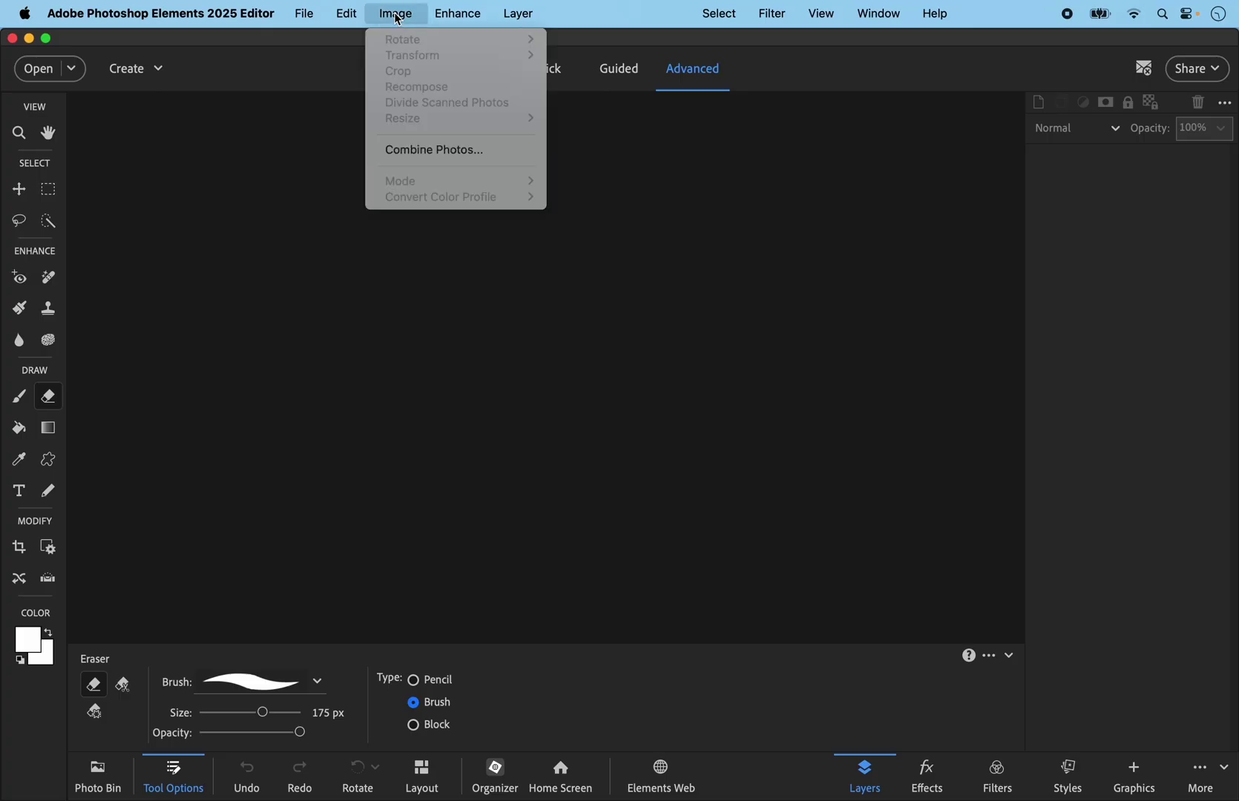
click(441, 152)
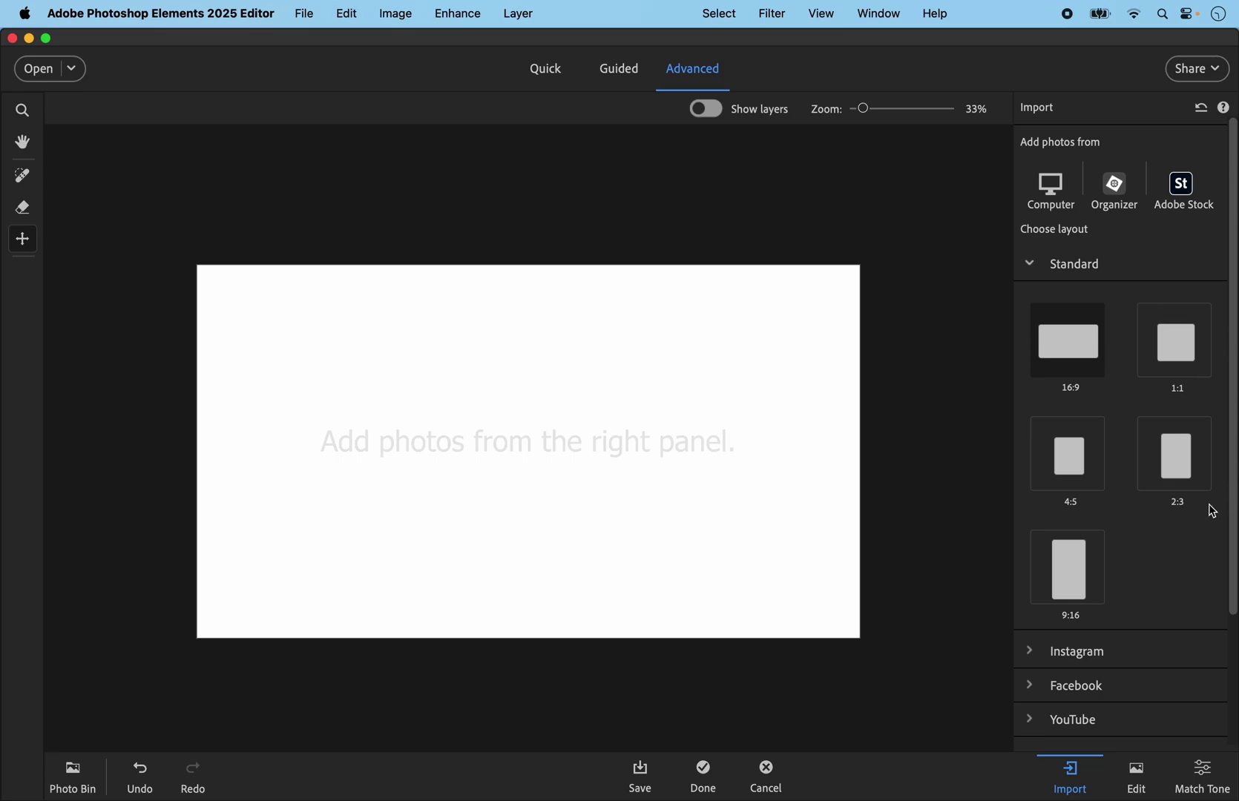
click(1175, 462)
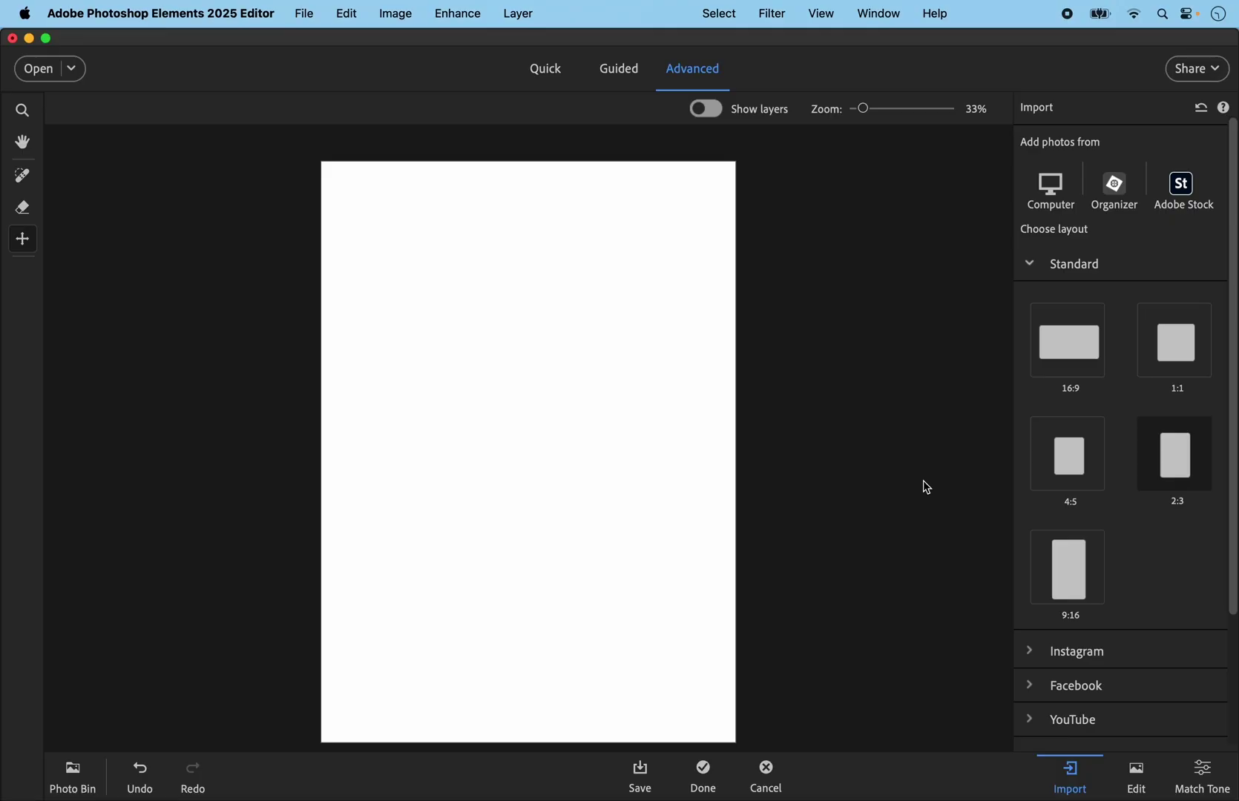
Rotate the blank 2:3 canvas 90° right into landscape orientation.
click(74, 773)
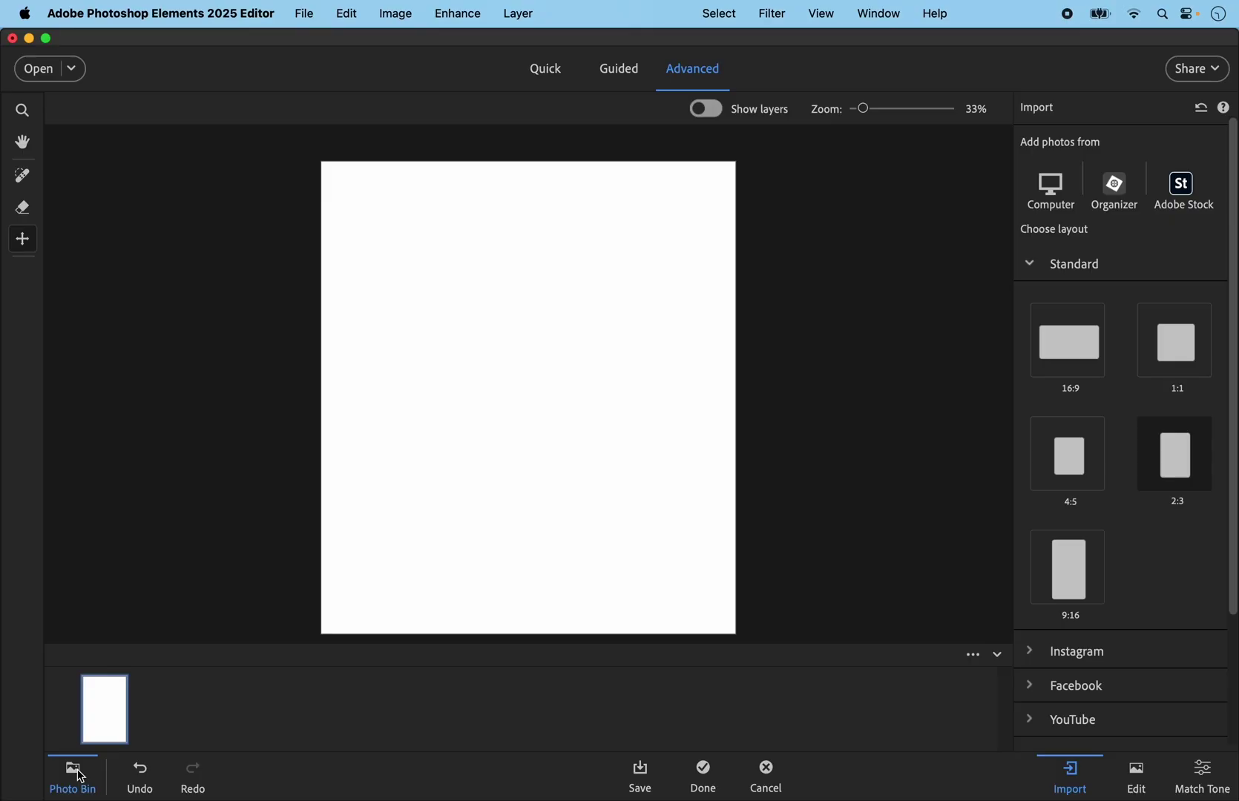
right_click(106, 712)
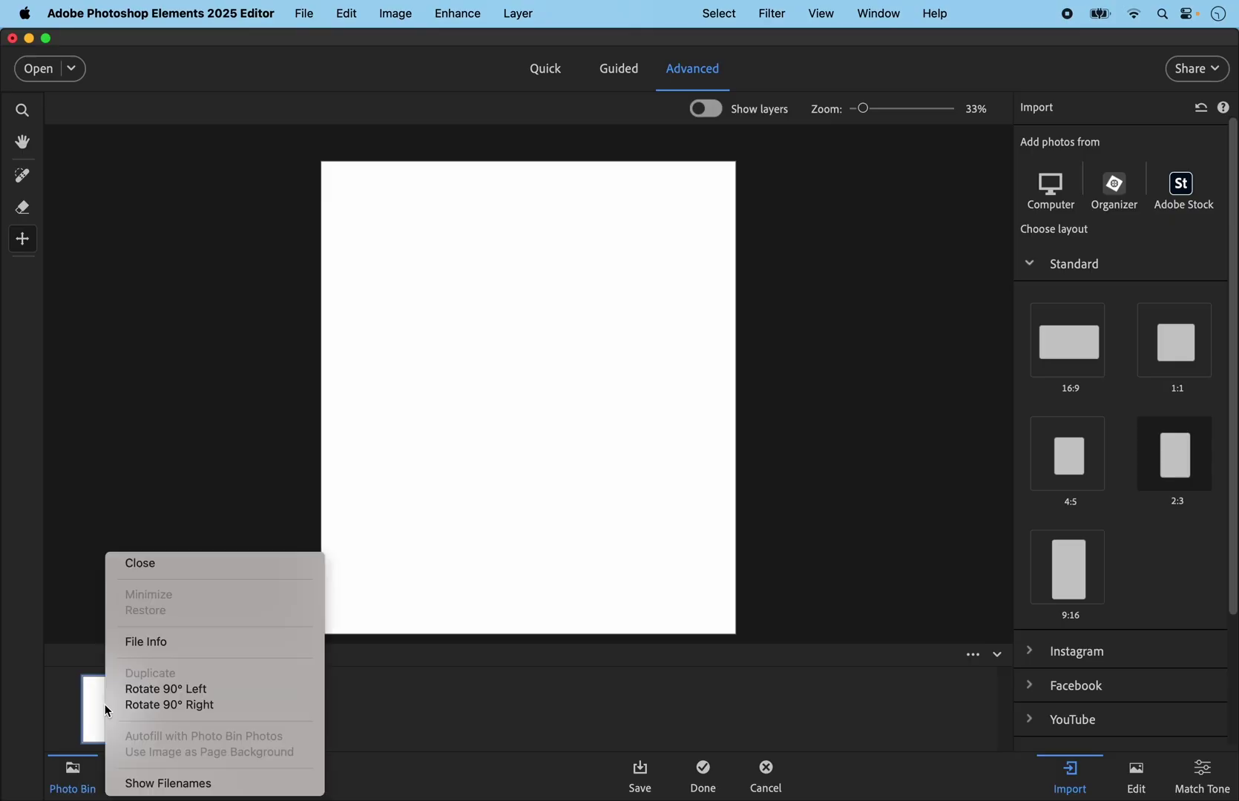
click(189, 707)
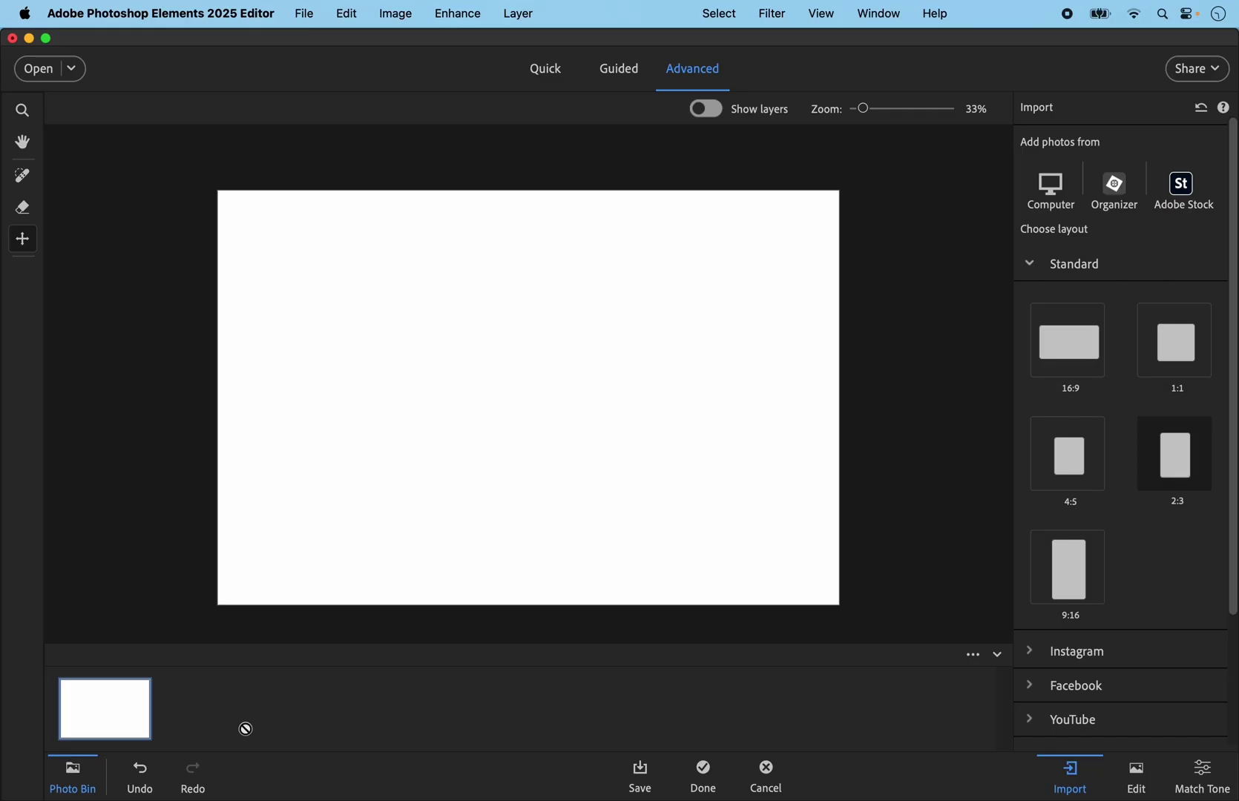
click(79, 780)
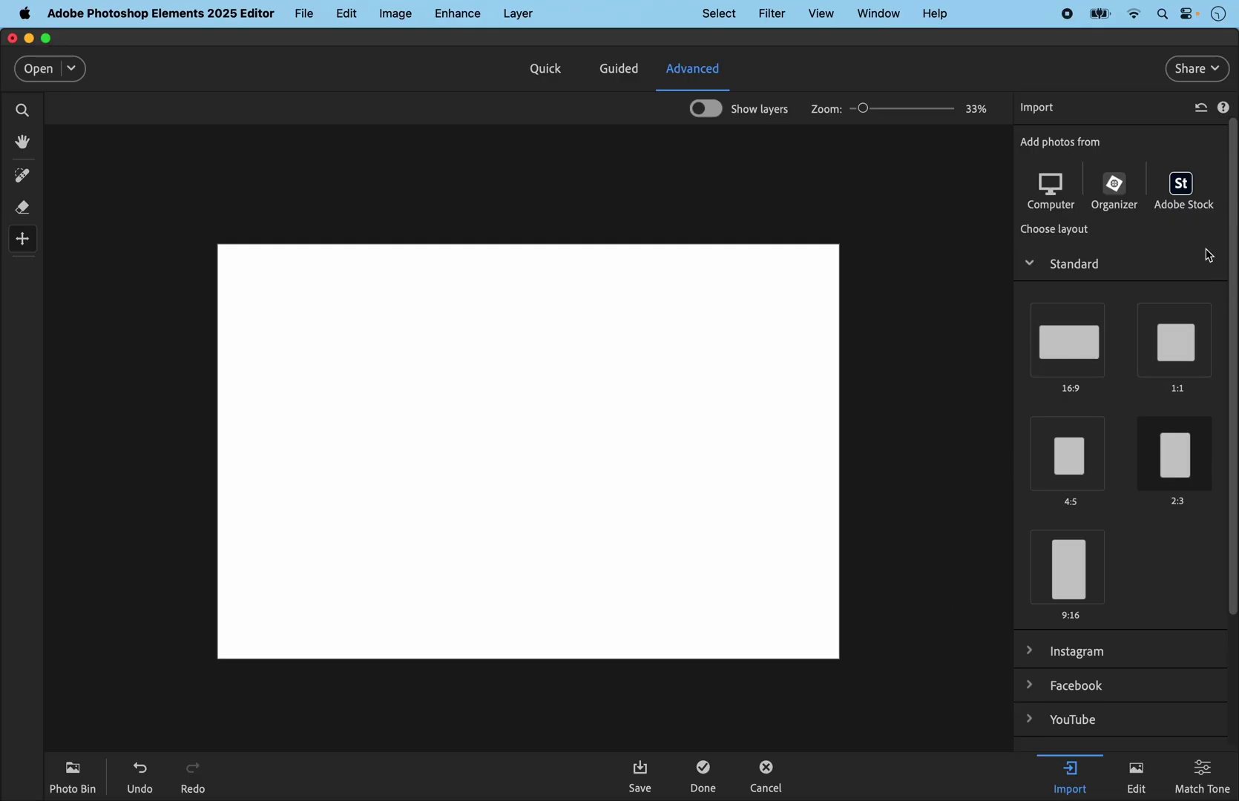
Import the forest photo 569275_1920.jpg and the cat photo 1865716_1920.jpg from the computer onto the canvas.
click(1052, 187)
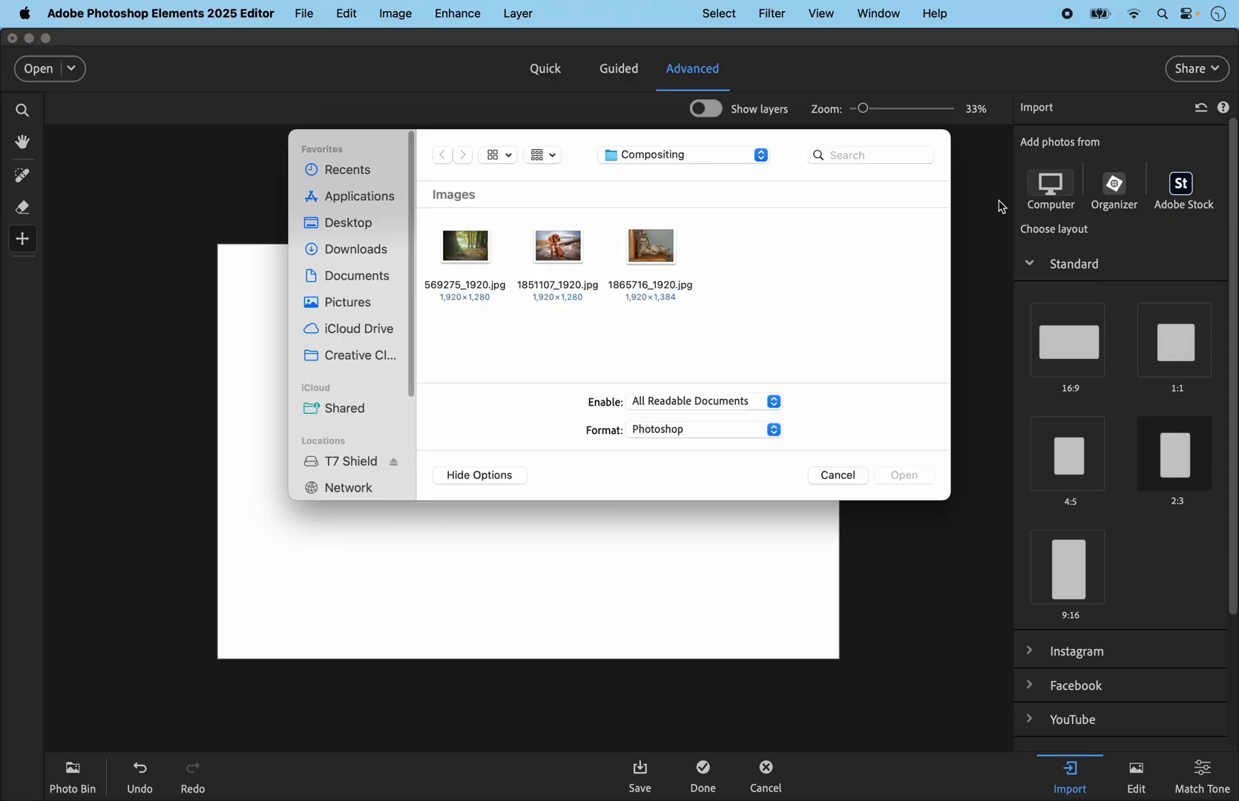
click(465, 250)
click(904, 478)
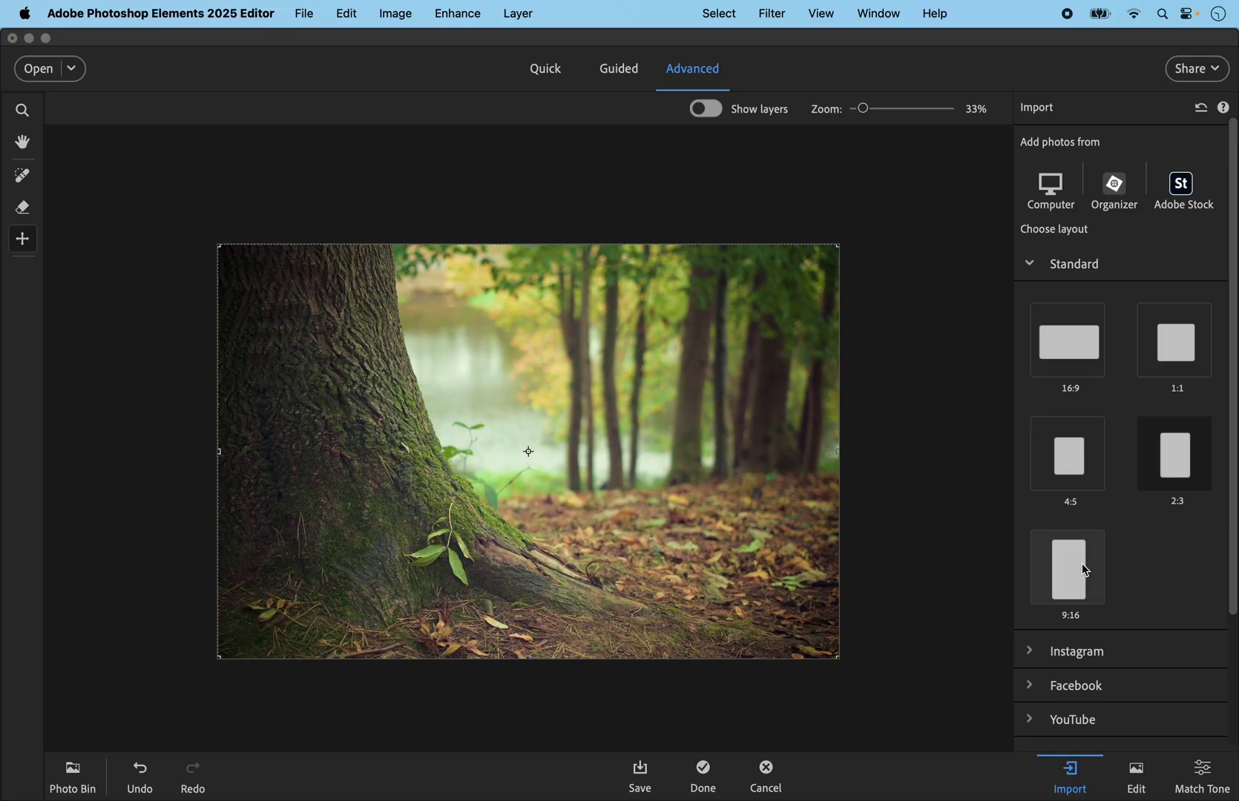
click(1063, 181)
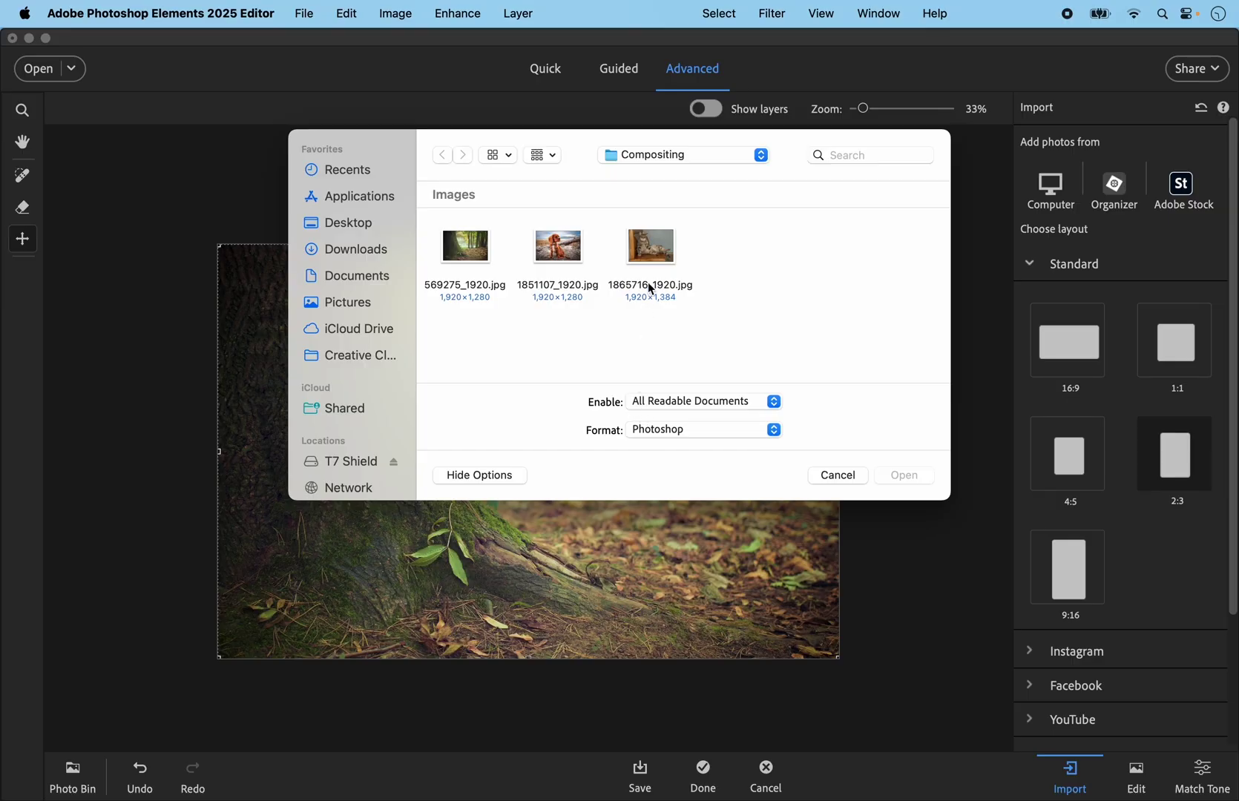
click(657, 256)
click(895, 482)
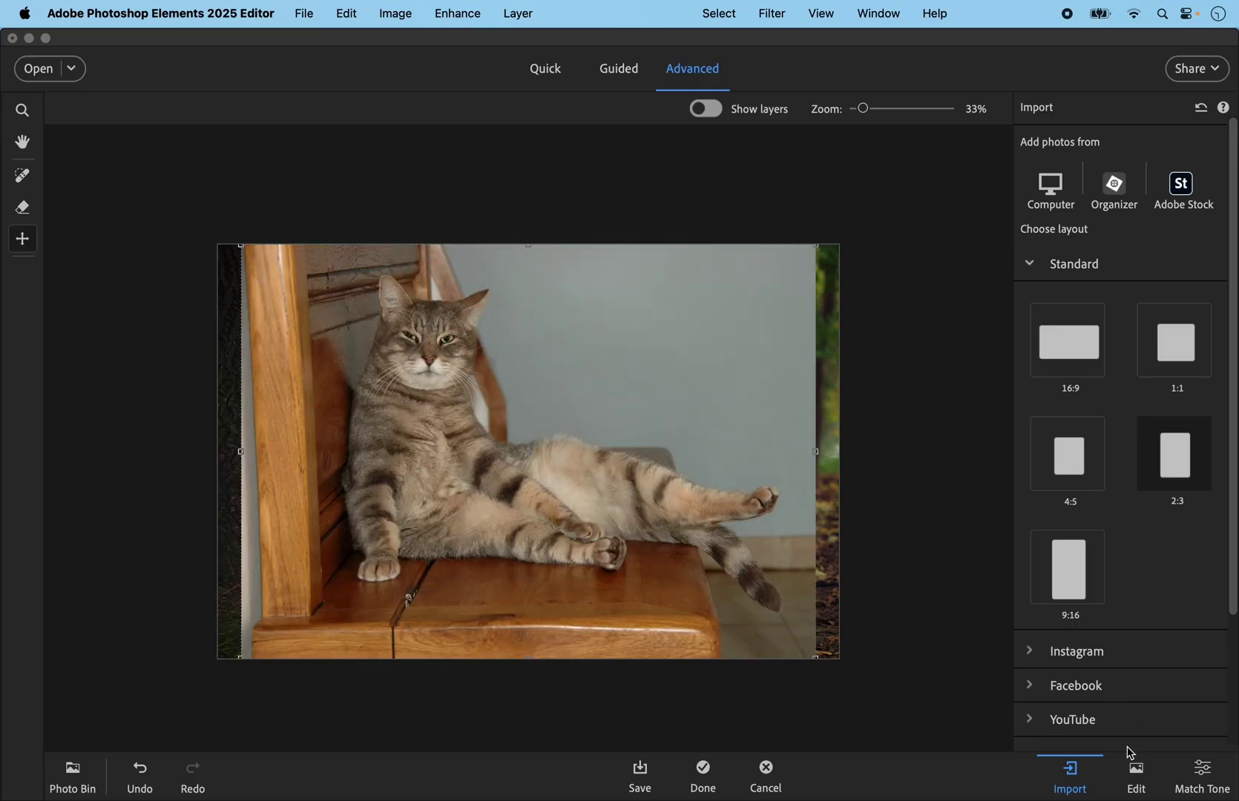
Remove the cat photo's background and hide the leftover piece of chair beside the cat's neck.
click(1143, 781)
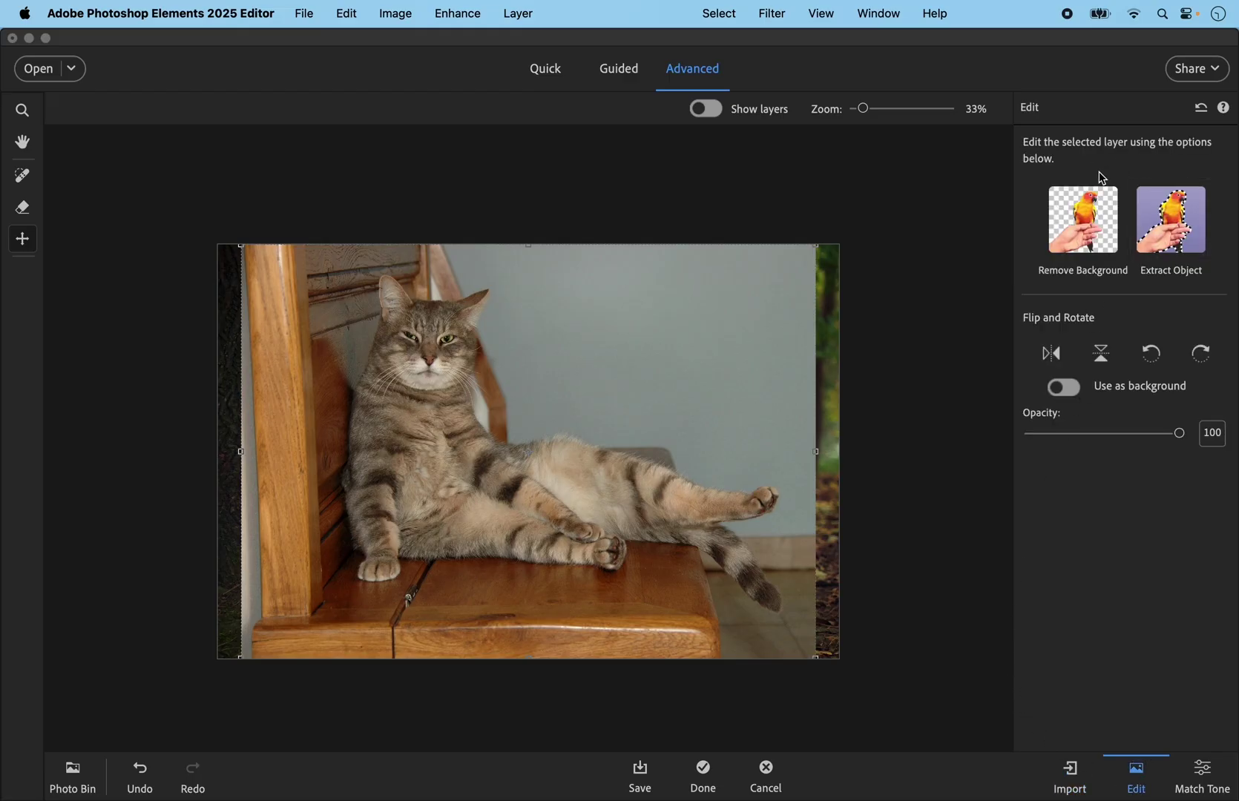
click(1079, 223)
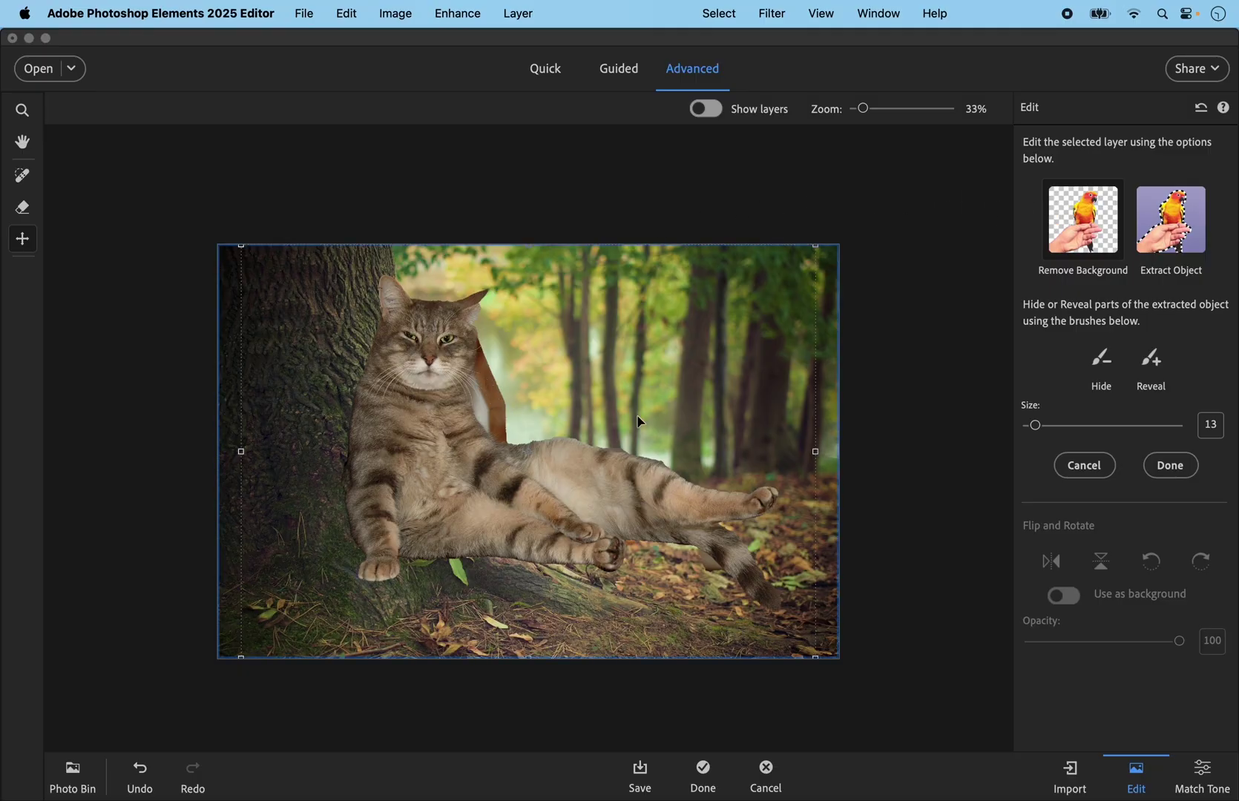
click(1099, 363)
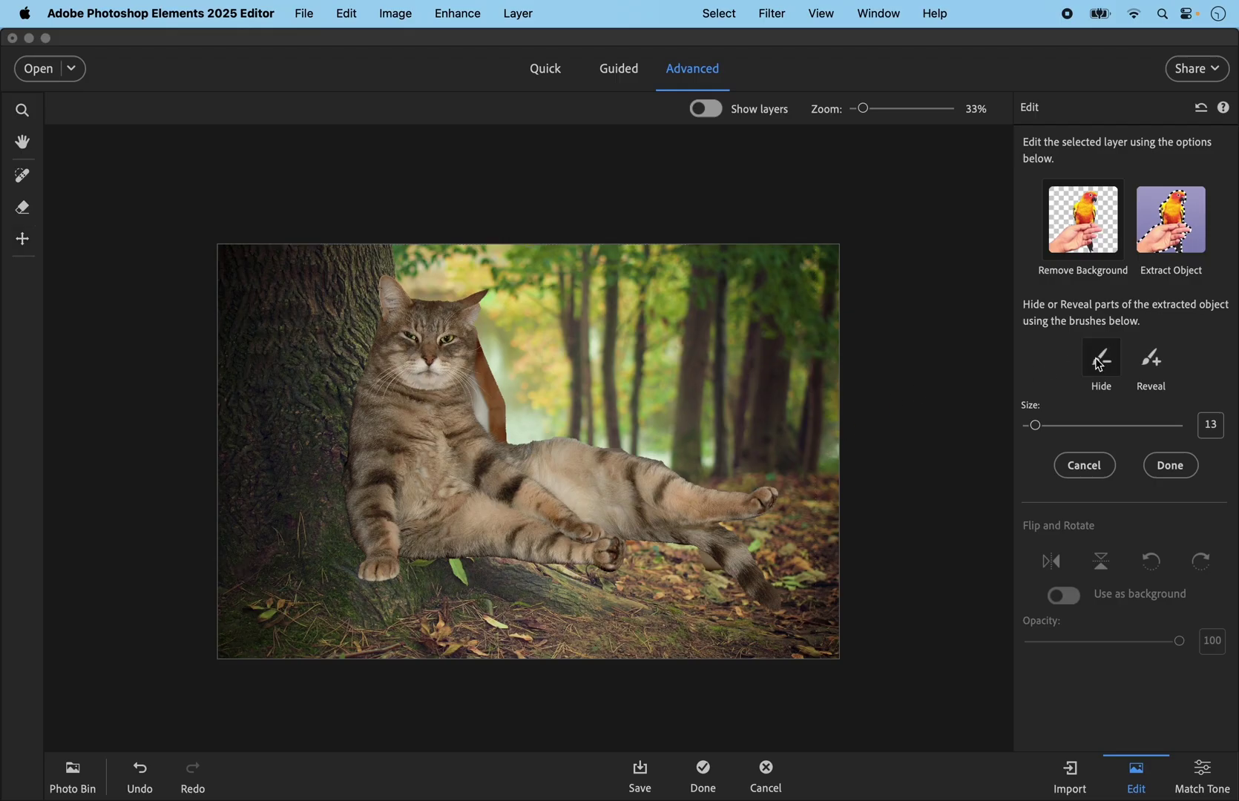
mouse_move(460, 388)
mouse_down()
mouse_move(484, 368)
mouse_move(504, 435)
mouse_move(486, 384)
mouse_move(492, 345)
mouse_move(488, 361)
mouse_up()
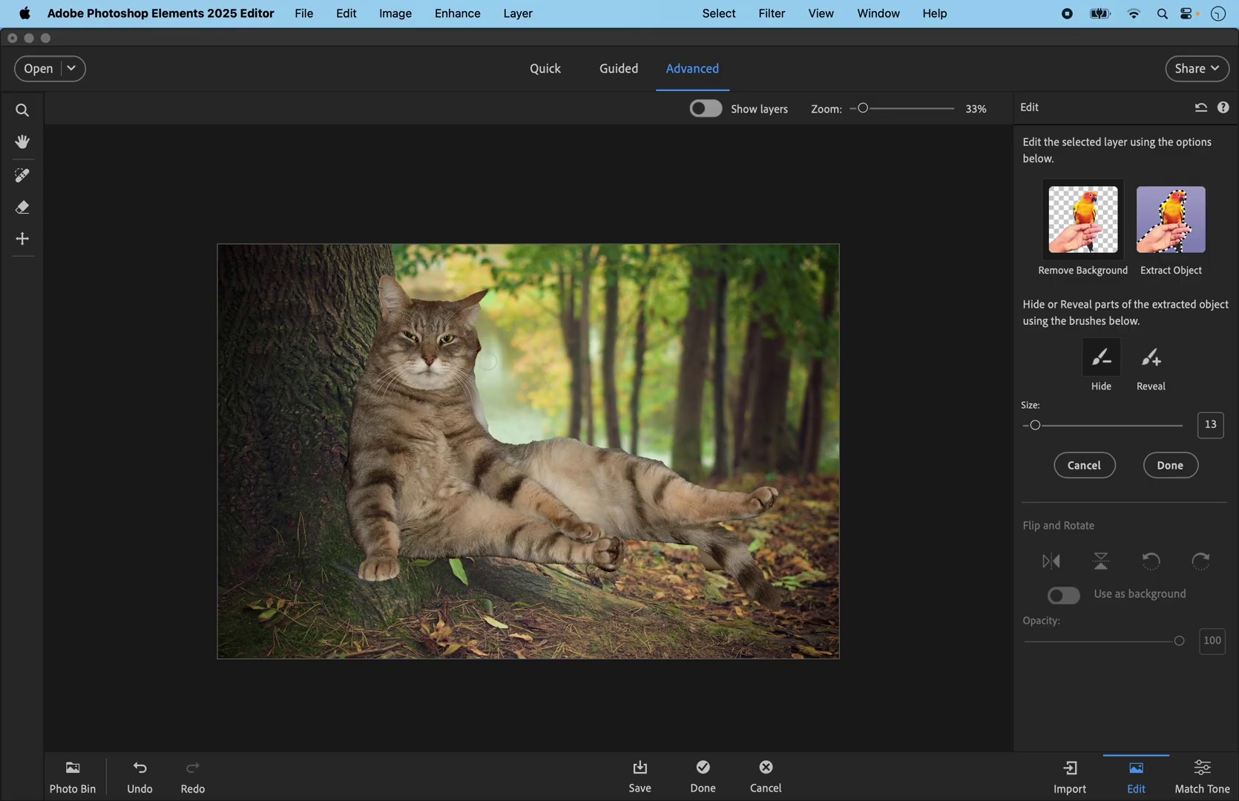
Refine the cutout edge beside the cat's cheek by alternating the Reveal and Hide brushes at size 13, and accept the extraction.
click(1150, 359)
drag(486, 360, 473, 379)
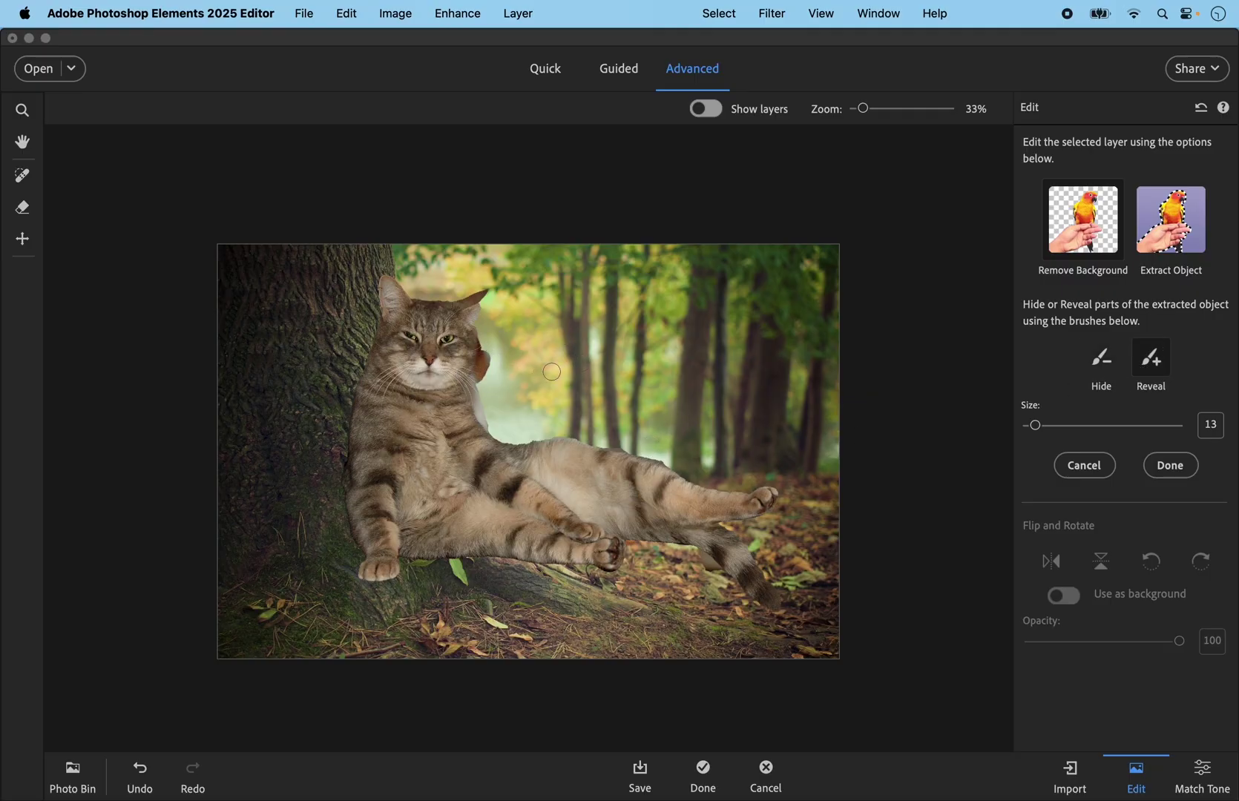
click(1101, 358)
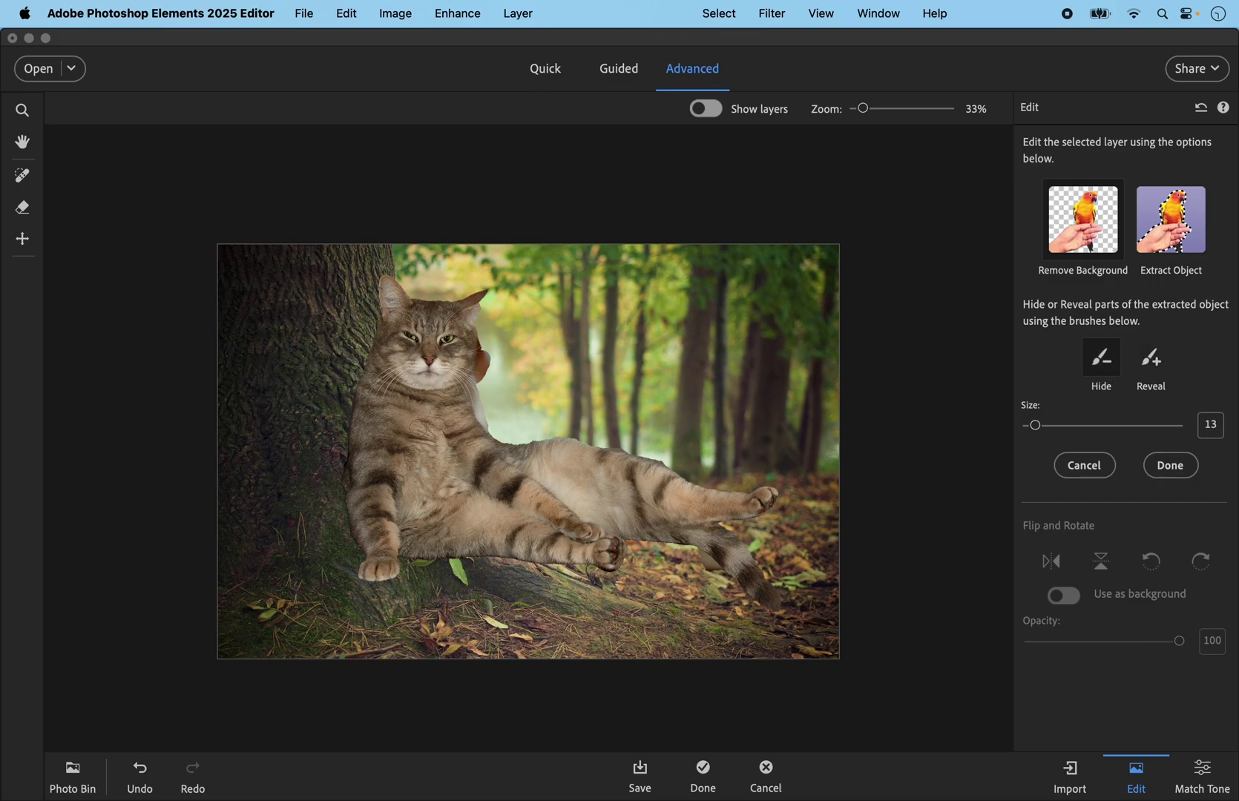
mouse_move(495, 357)
mouse_down()
mouse_move(486, 351)
mouse_move(486, 383)
mouse_up()
click(1150, 359)
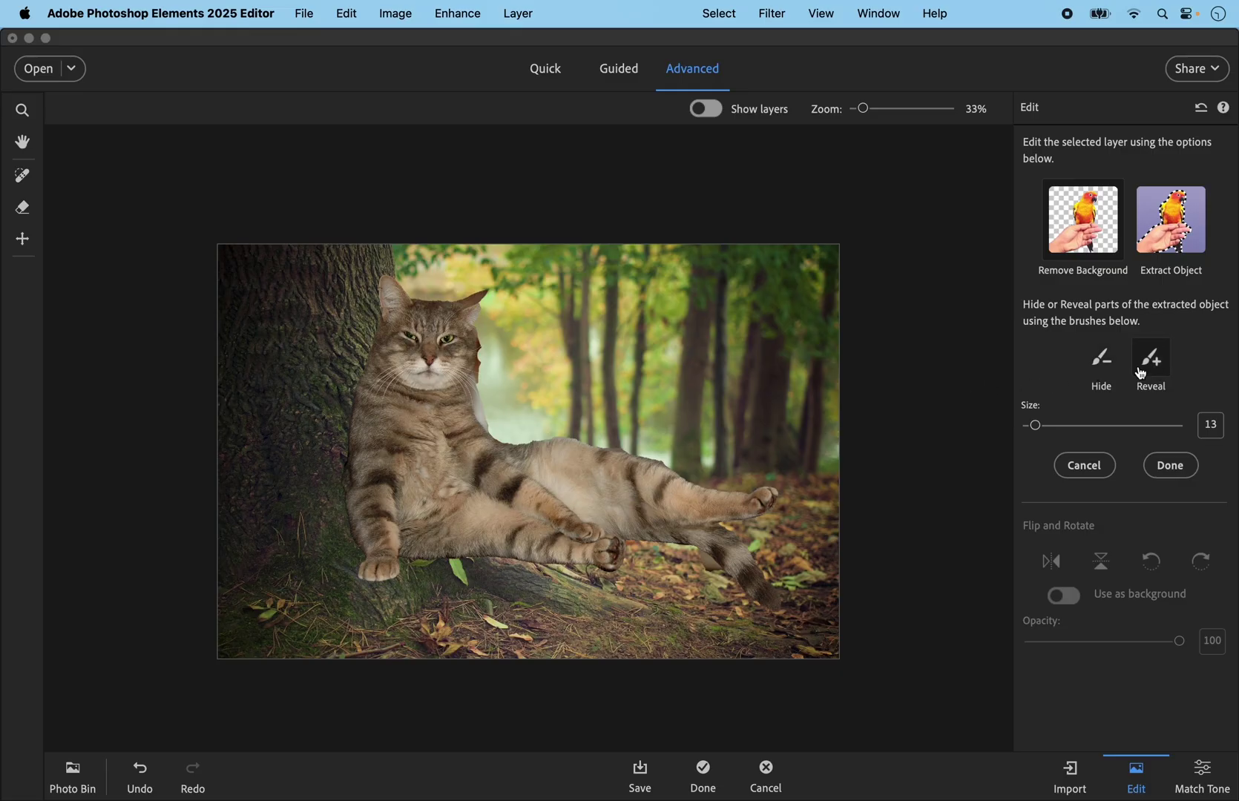
drag(479, 354, 483, 352)
click(1102, 359)
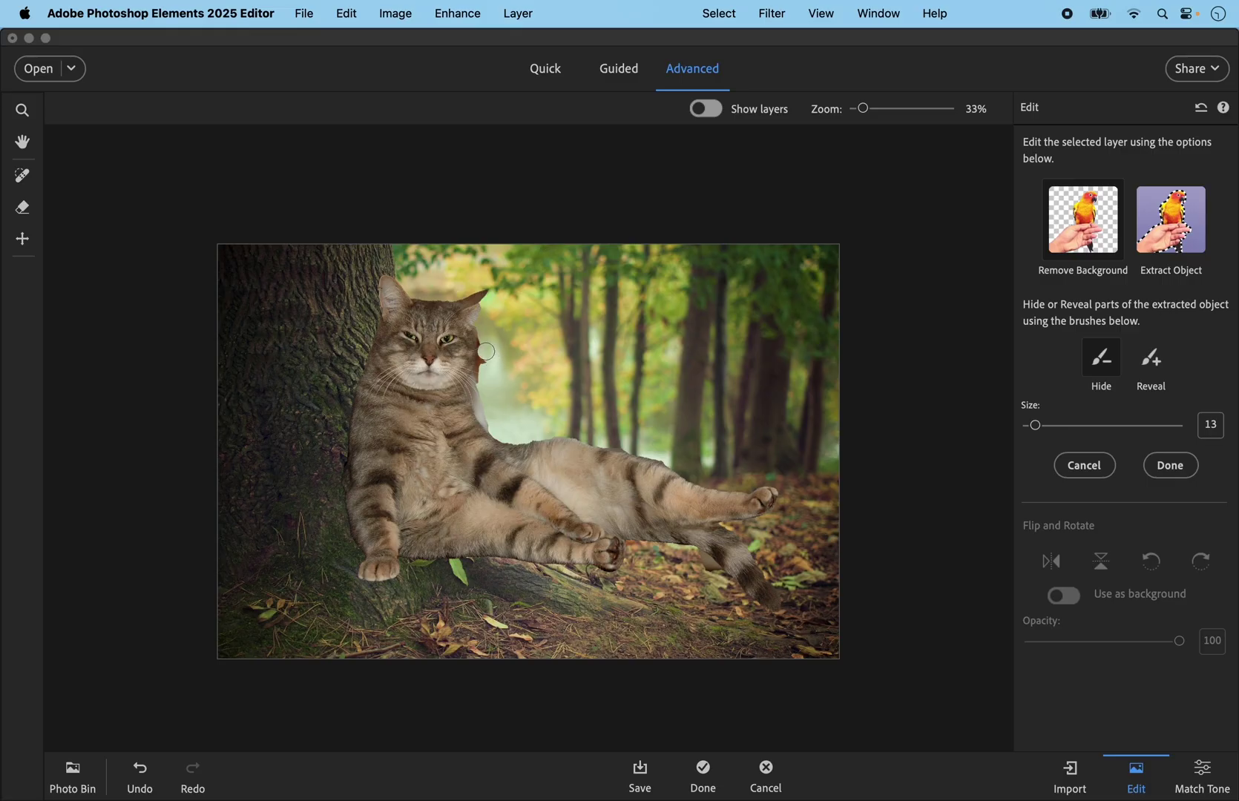
drag(490, 362, 493, 359)
click(1170, 465)
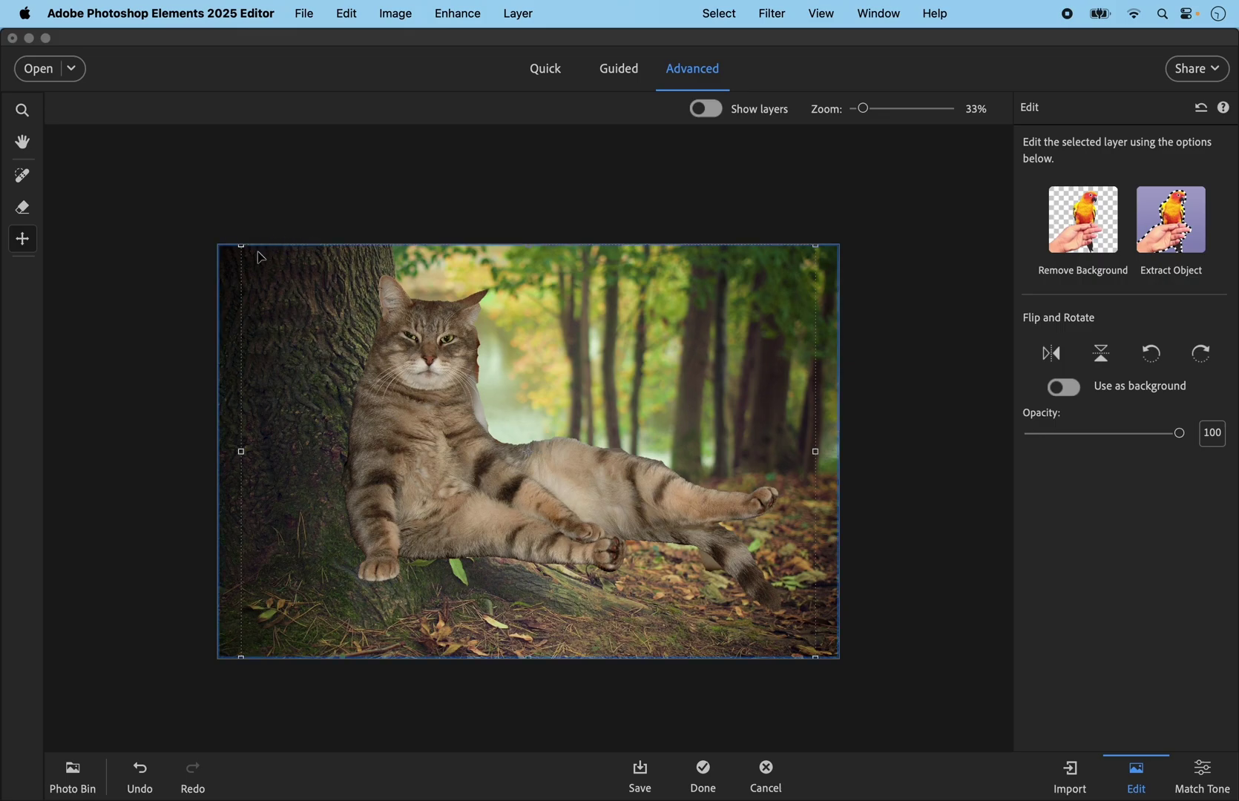
Scale down the cat and place it at the base of the large tree trunk, along the photo's lower edge.
drag(241, 247, 407, 353)
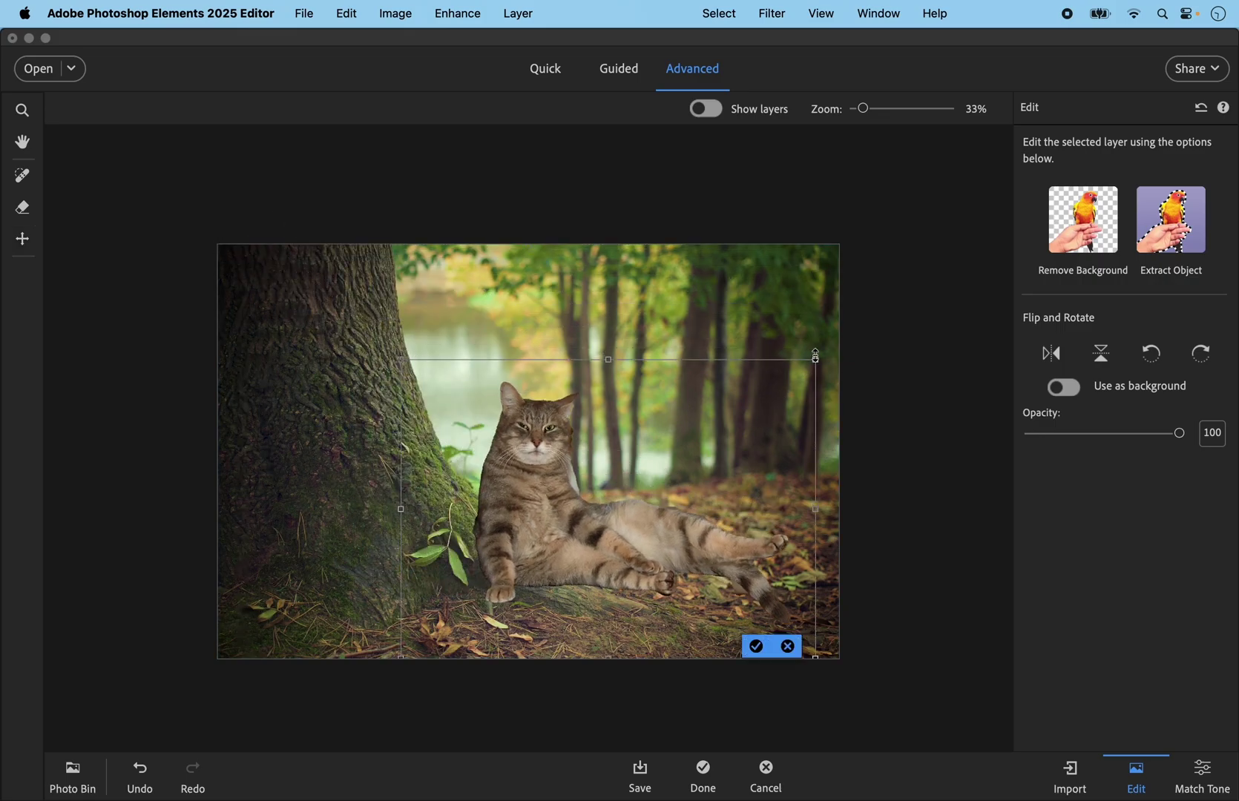
drag(814, 359, 785, 382)
drag(627, 523, 493, 573)
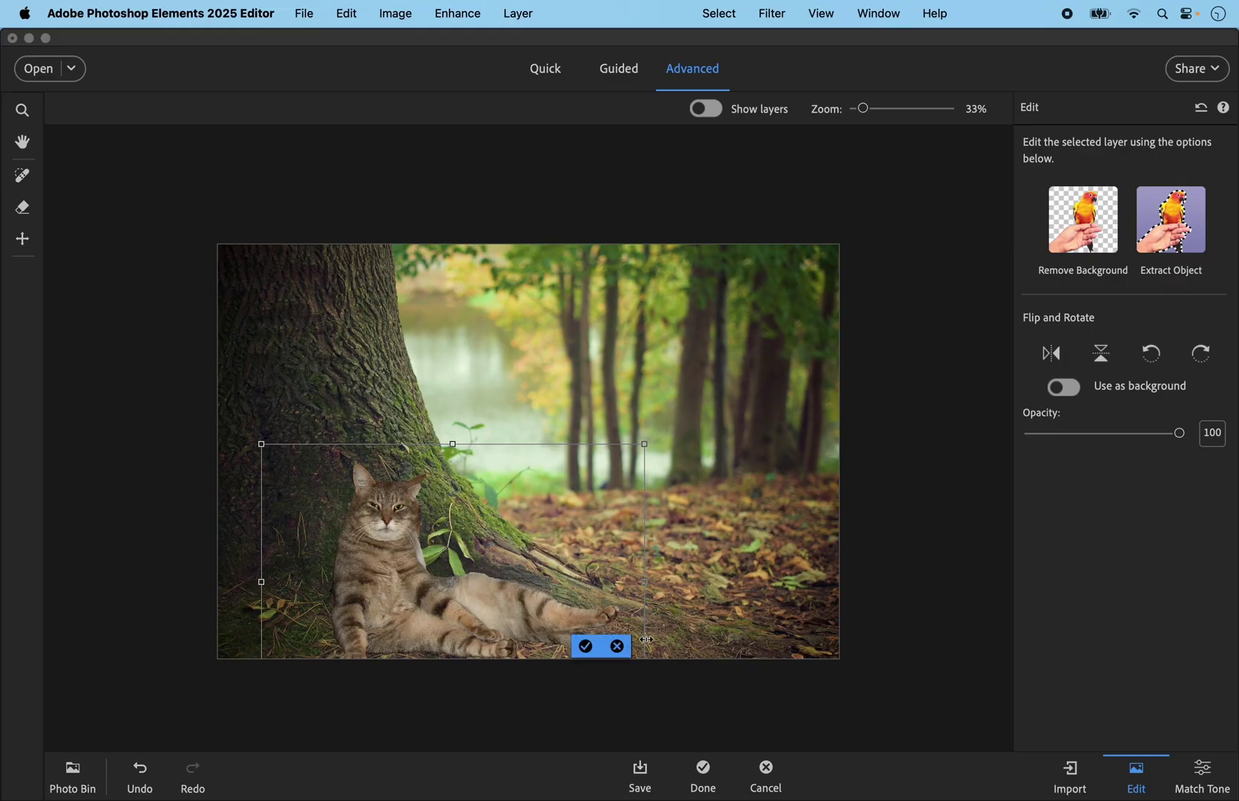
click(586, 646)
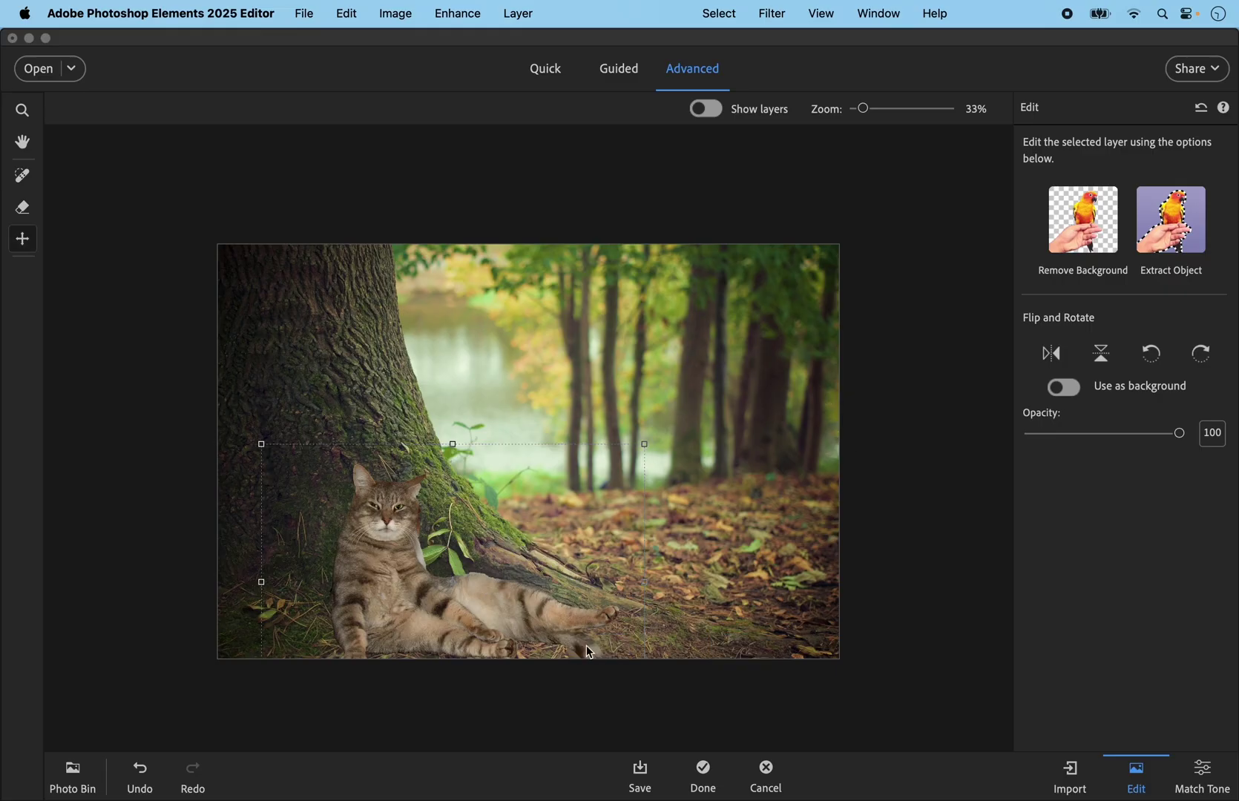
Import the dog photo 1851107_1920.jpg from the computer into the composition.
click(1076, 780)
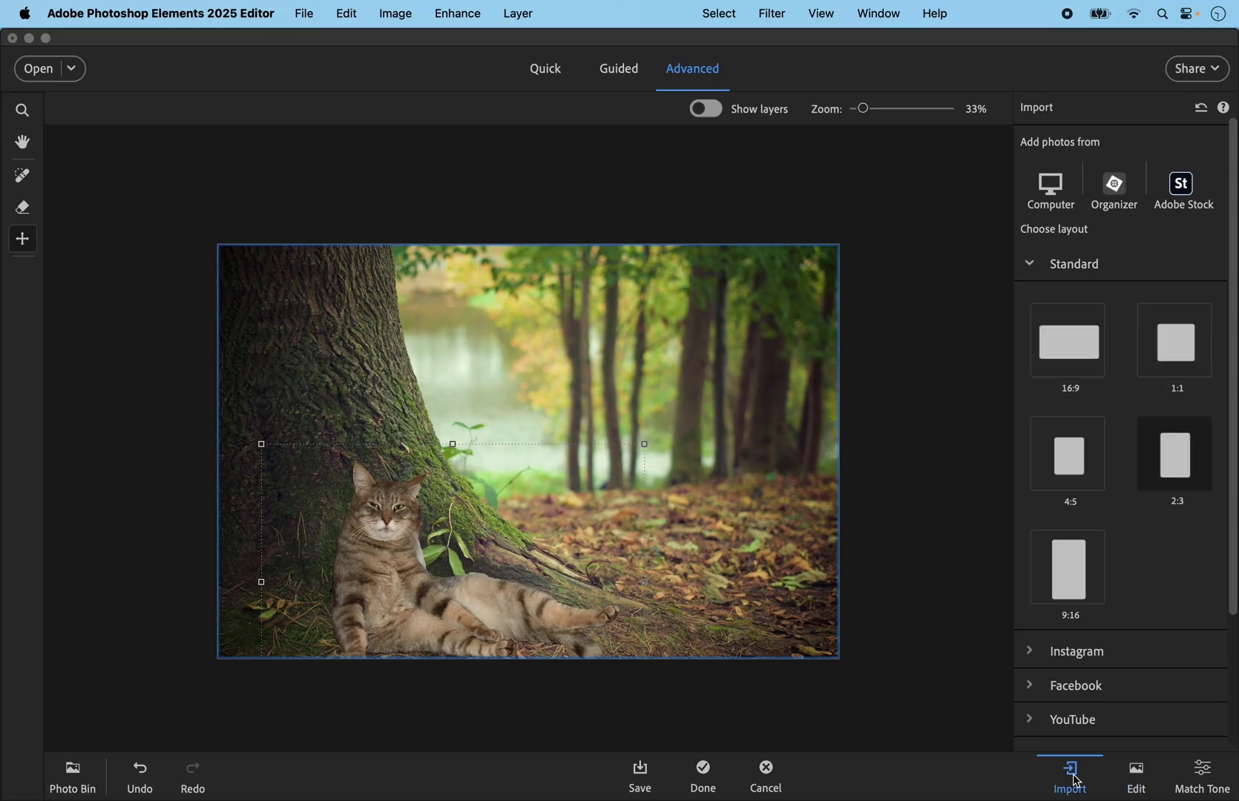
click(1054, 197)
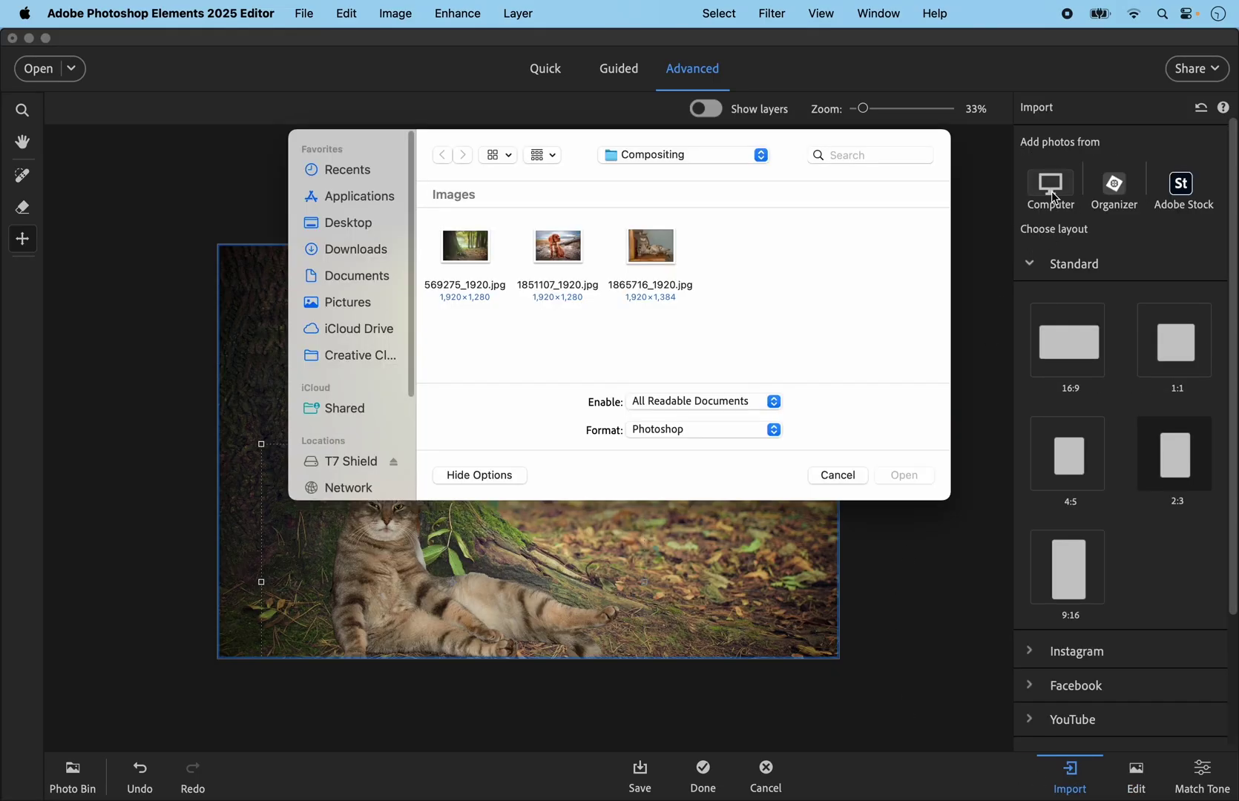
click(563, 249)
click(909, 477)
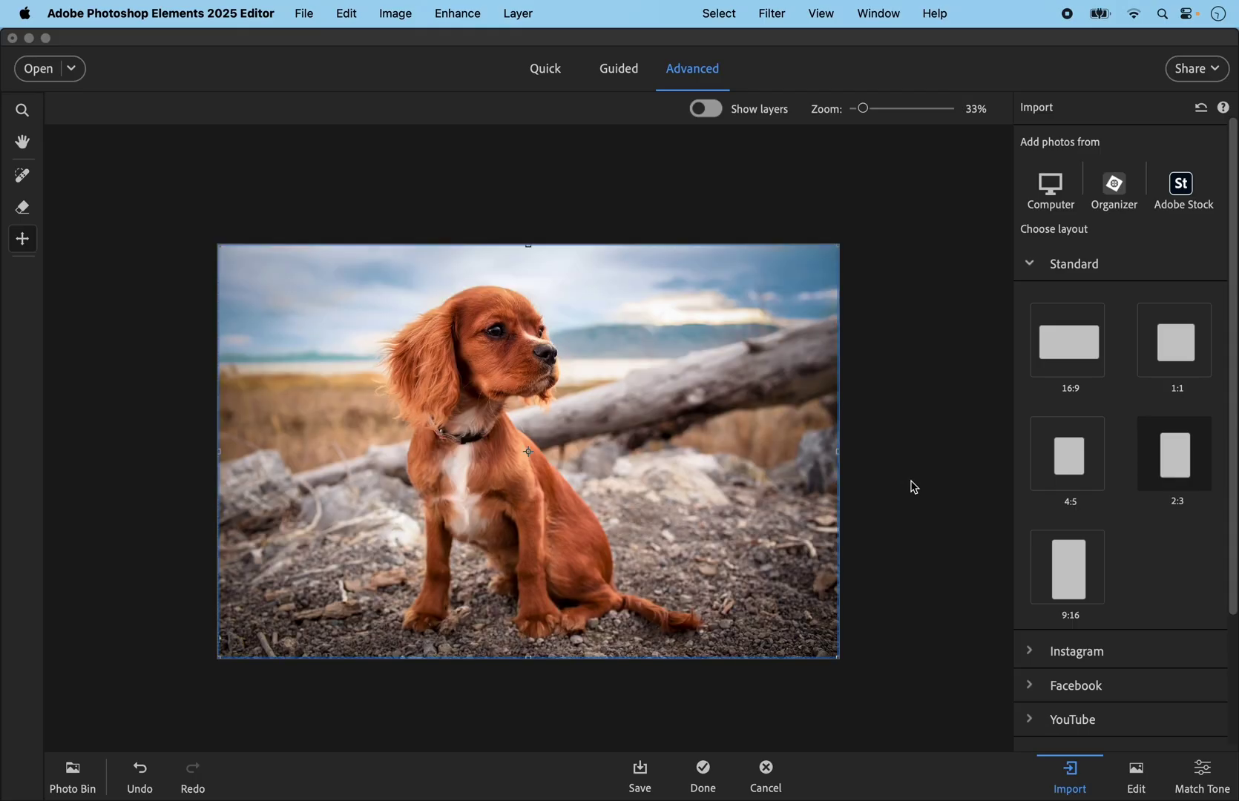
Remove the dog photo's background, accept the extraction and flip the dog horizontally.
click(1141, 777)
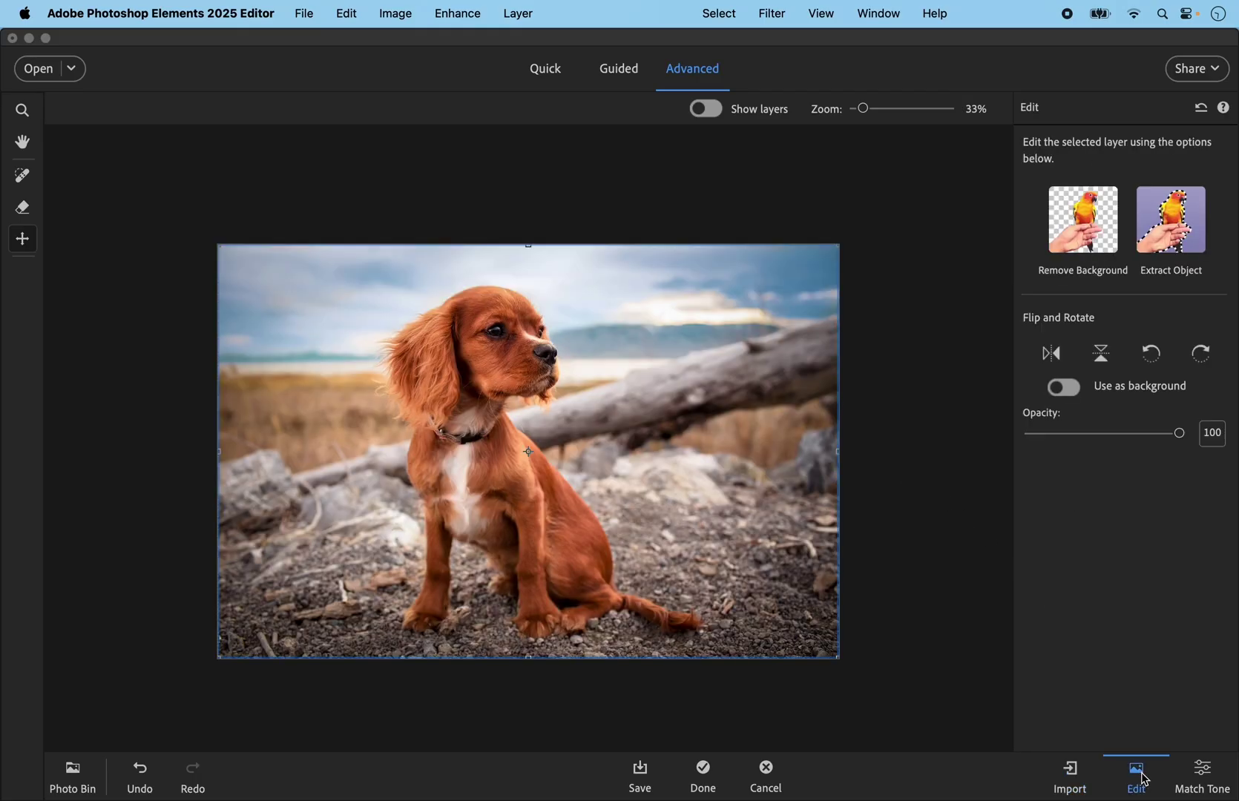
click(1099, 193)
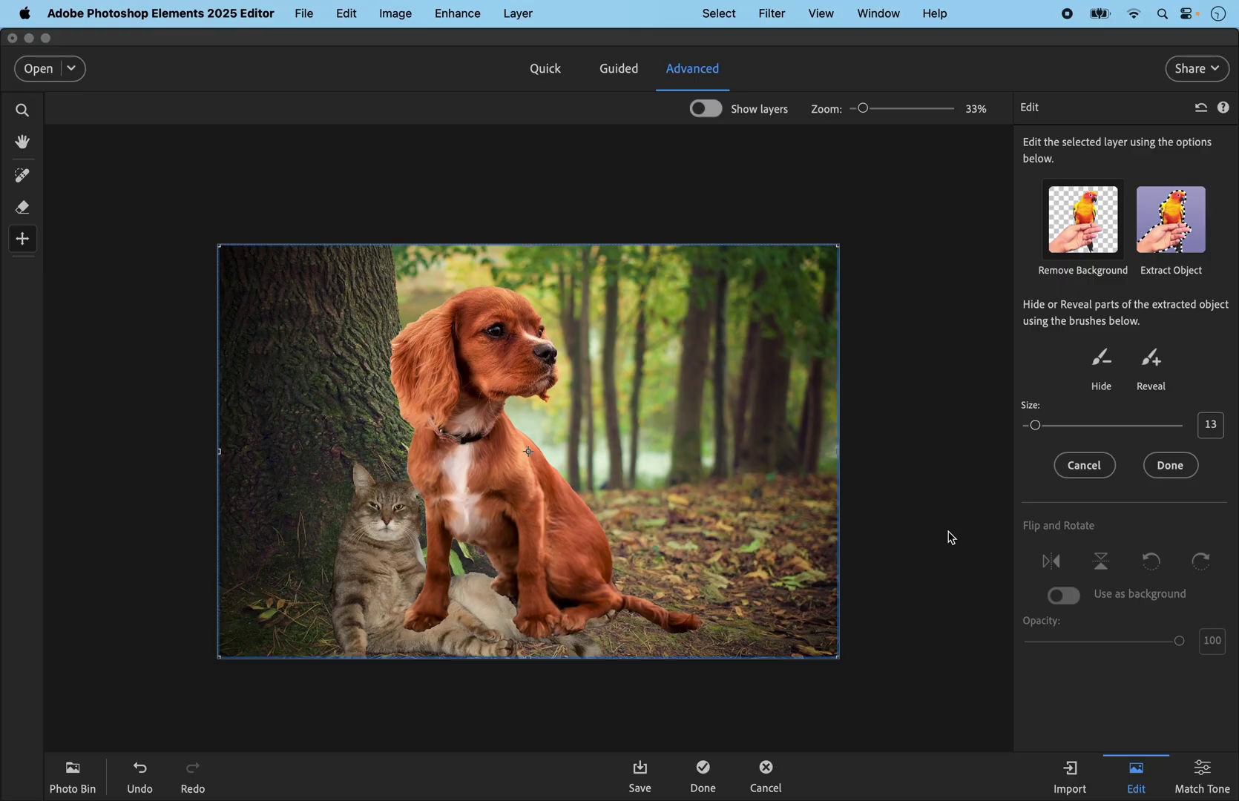
click(1176, 471)
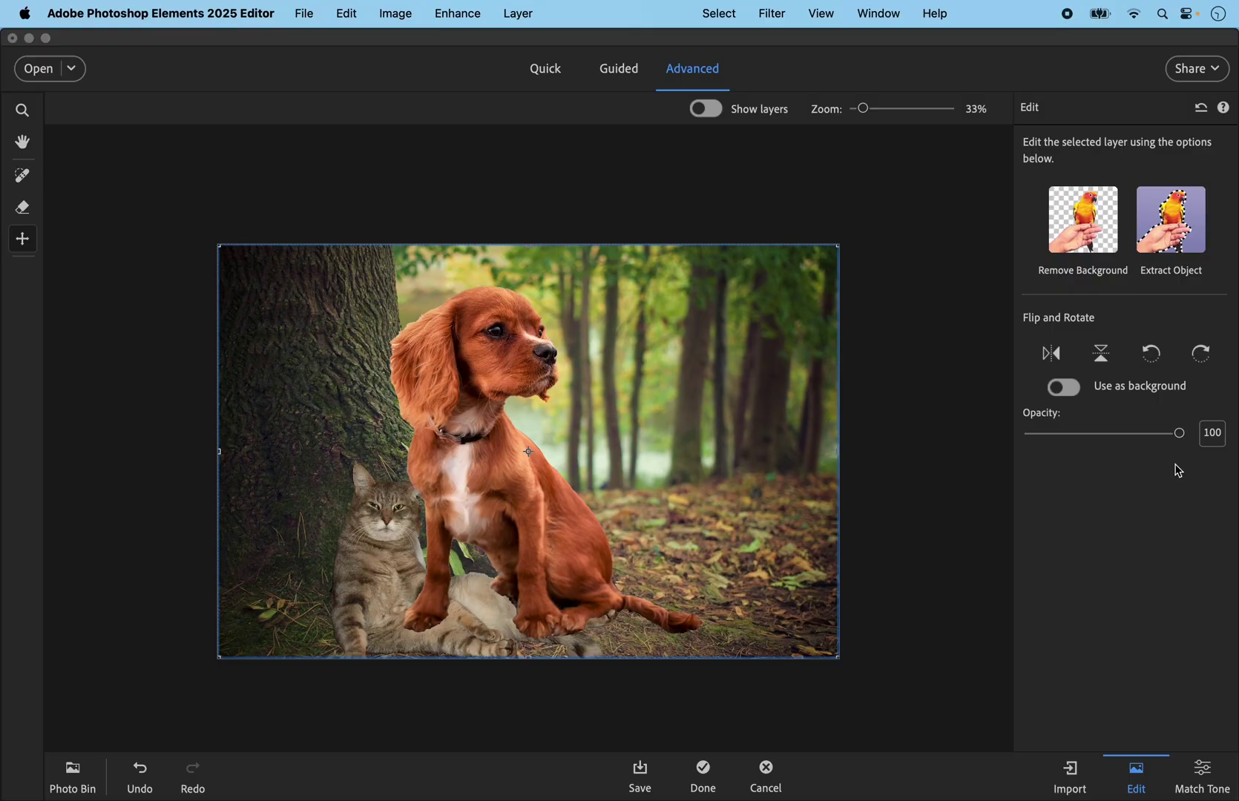
click(1051, 354)
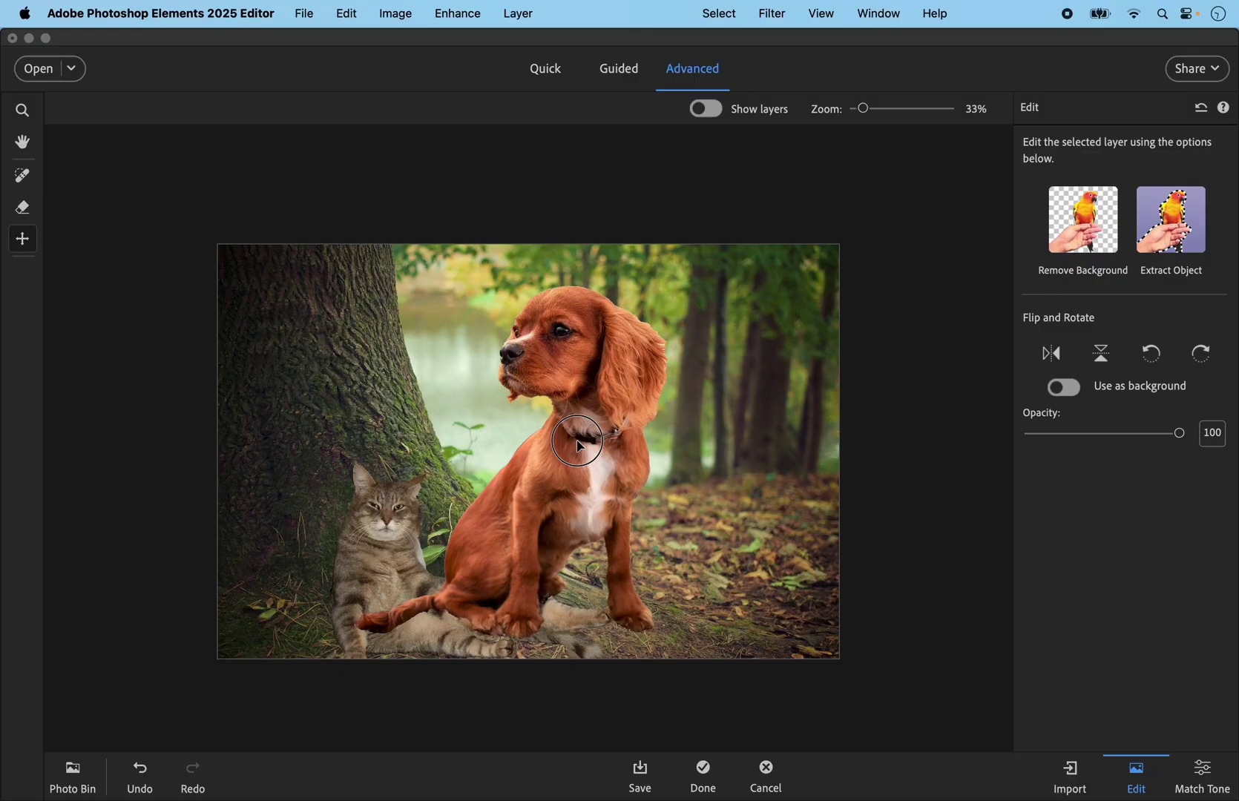
Scale down the dog and place it on the fallen leaves behind the cat's feet, to the right of the tree.
drag(572, 408, 666, 467)
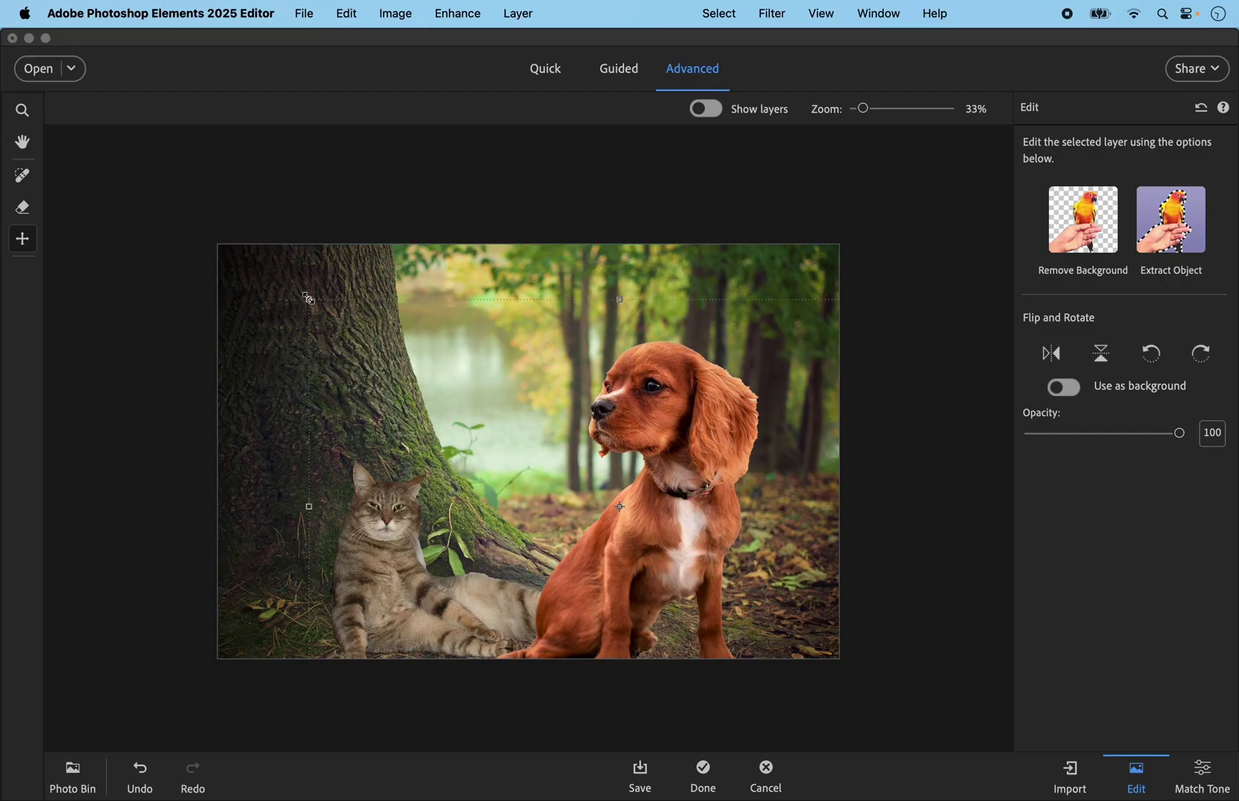
drag(309, 294, 336, 312)
drag(427, 362, 519, 419)
drag(683, 519, 675, 434)
drag(462, 343, 485, 358)
drag(726, 464, 686, 395)
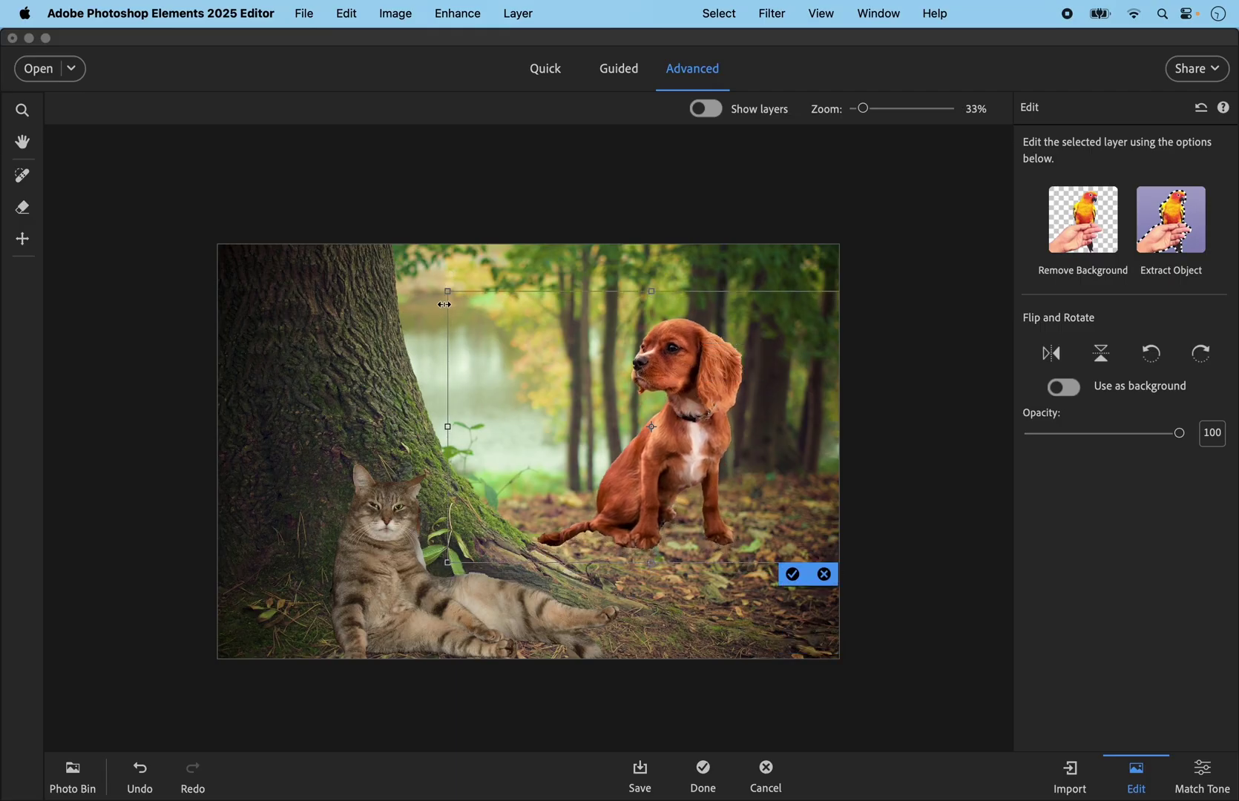
drag(448, 291, 504, 313)
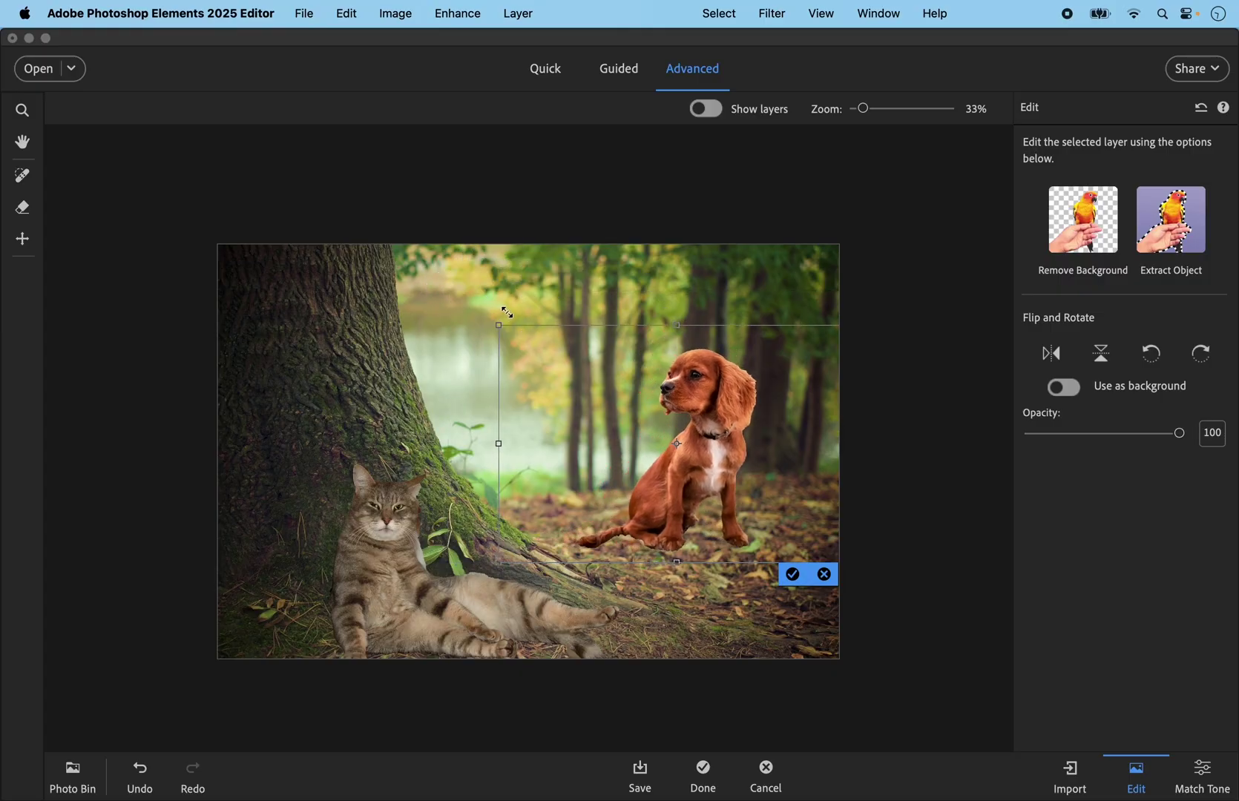
drag(752, 429, 724, 404)
click(758, 557)
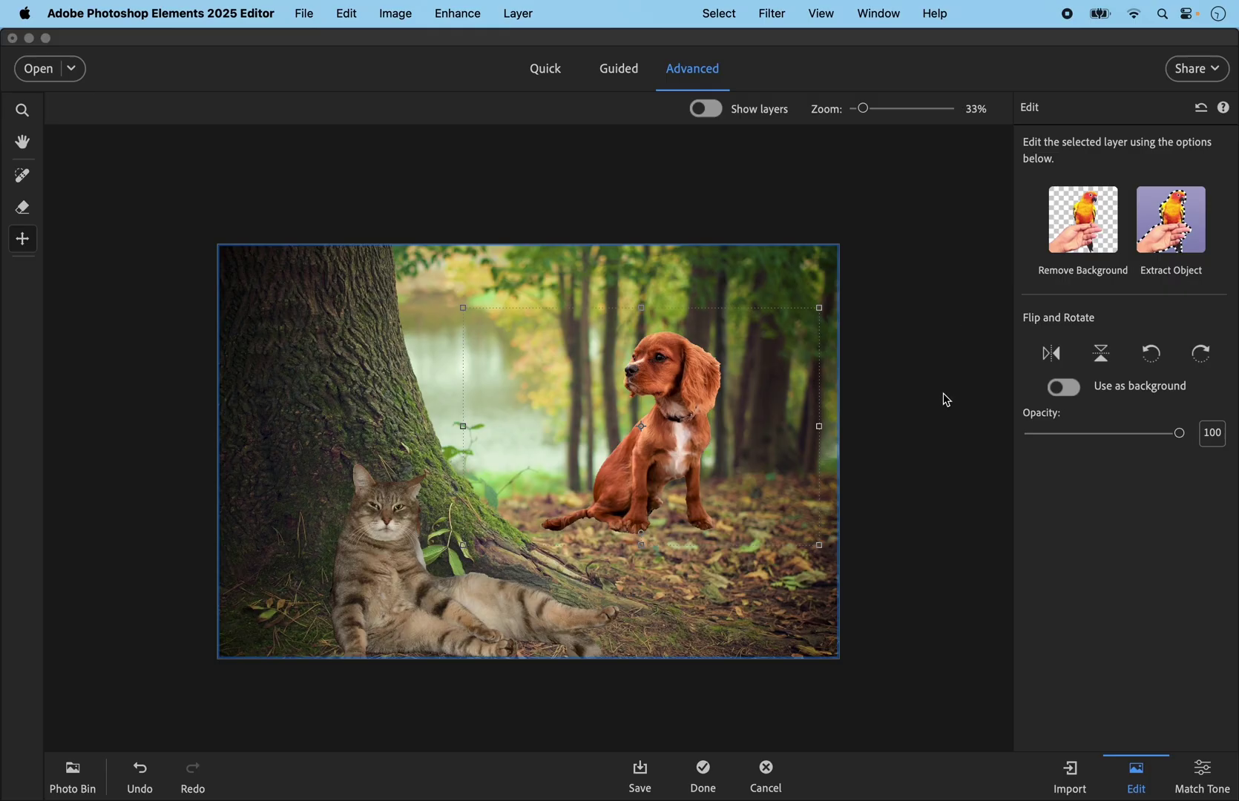
Auto match the dog's color tone to the forest background and set its contrast to 28.
click(1208, 779)
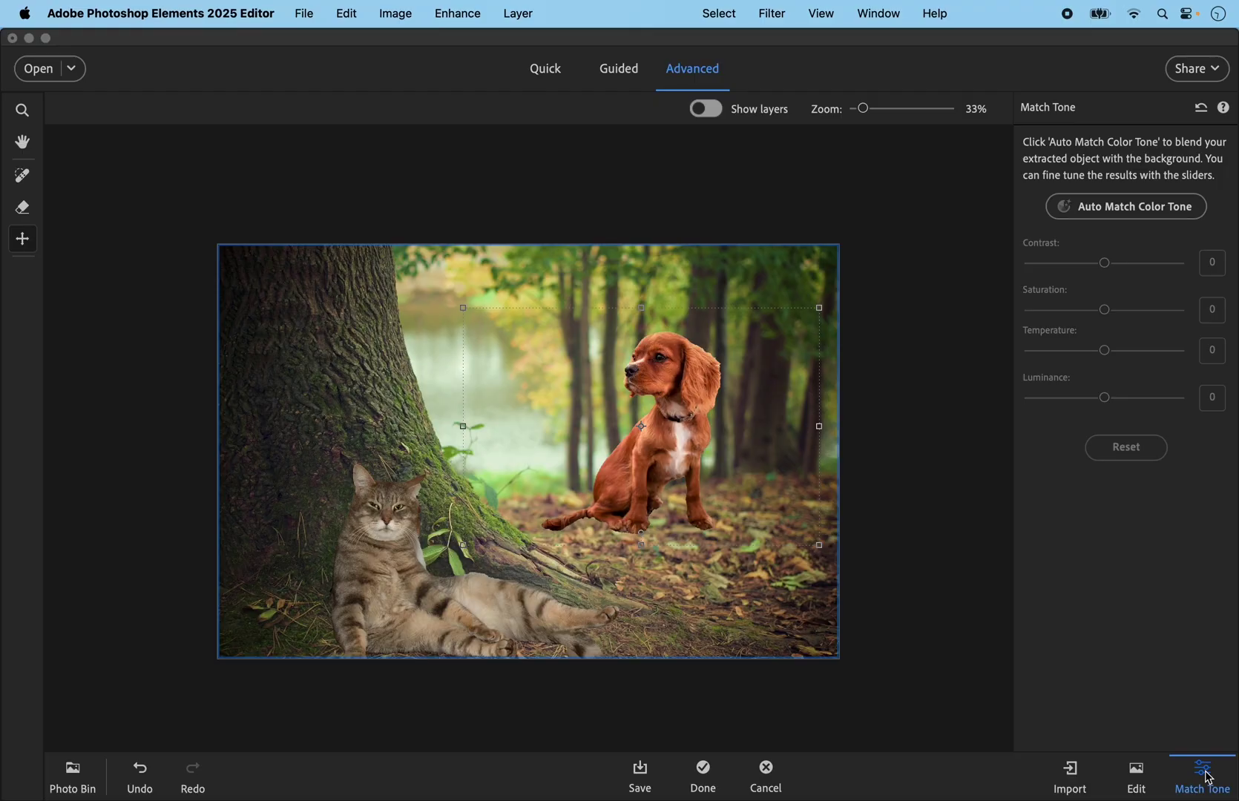
click(1145, 211)
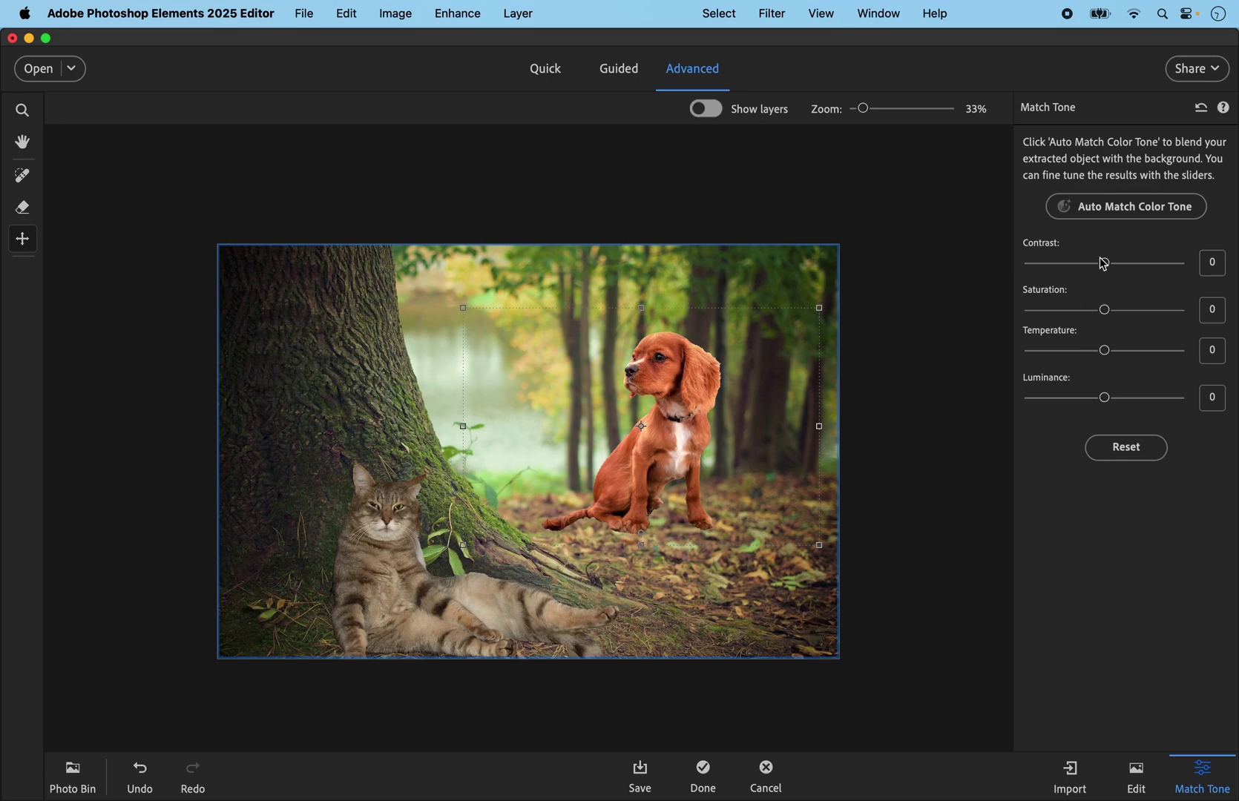
drag(1108, 271, 1128, 276)
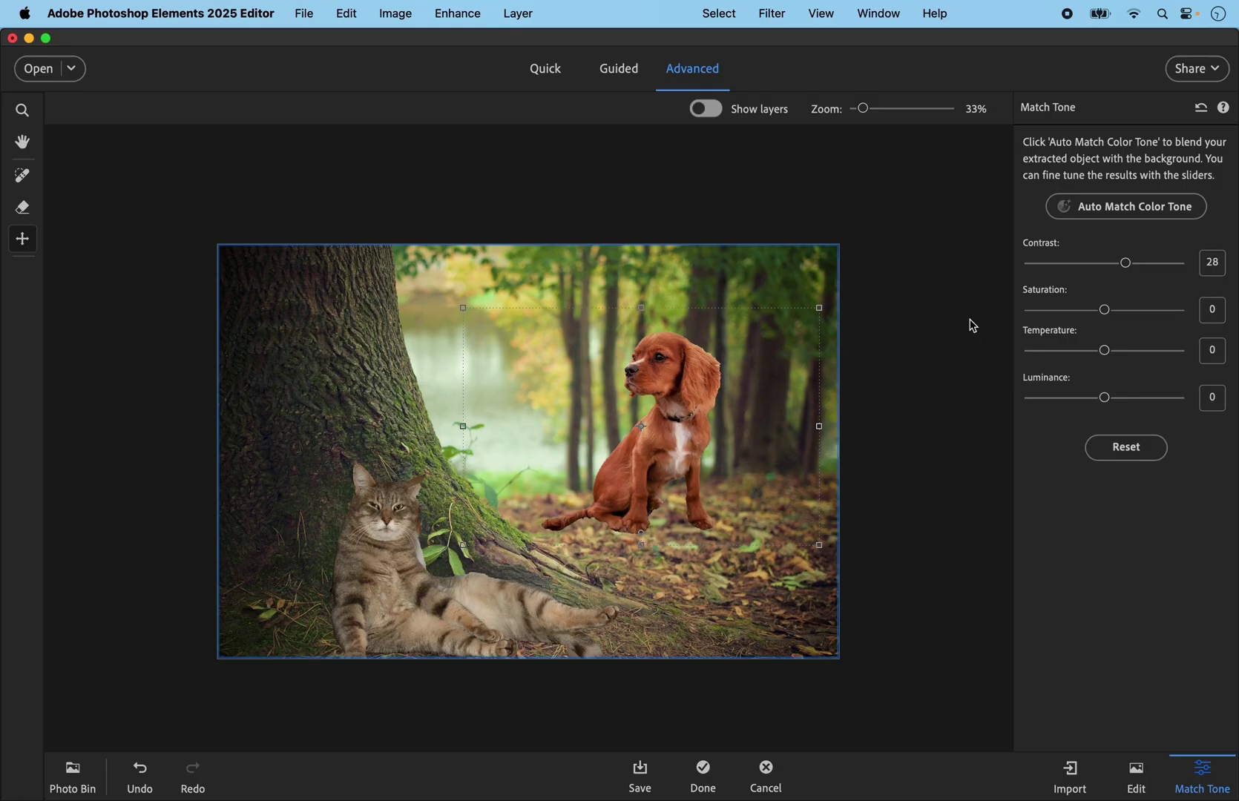
Save the cat and dog composite as Dog-Cat-Comp in Photoshop format in the Compositing folder.
click(639, 775)
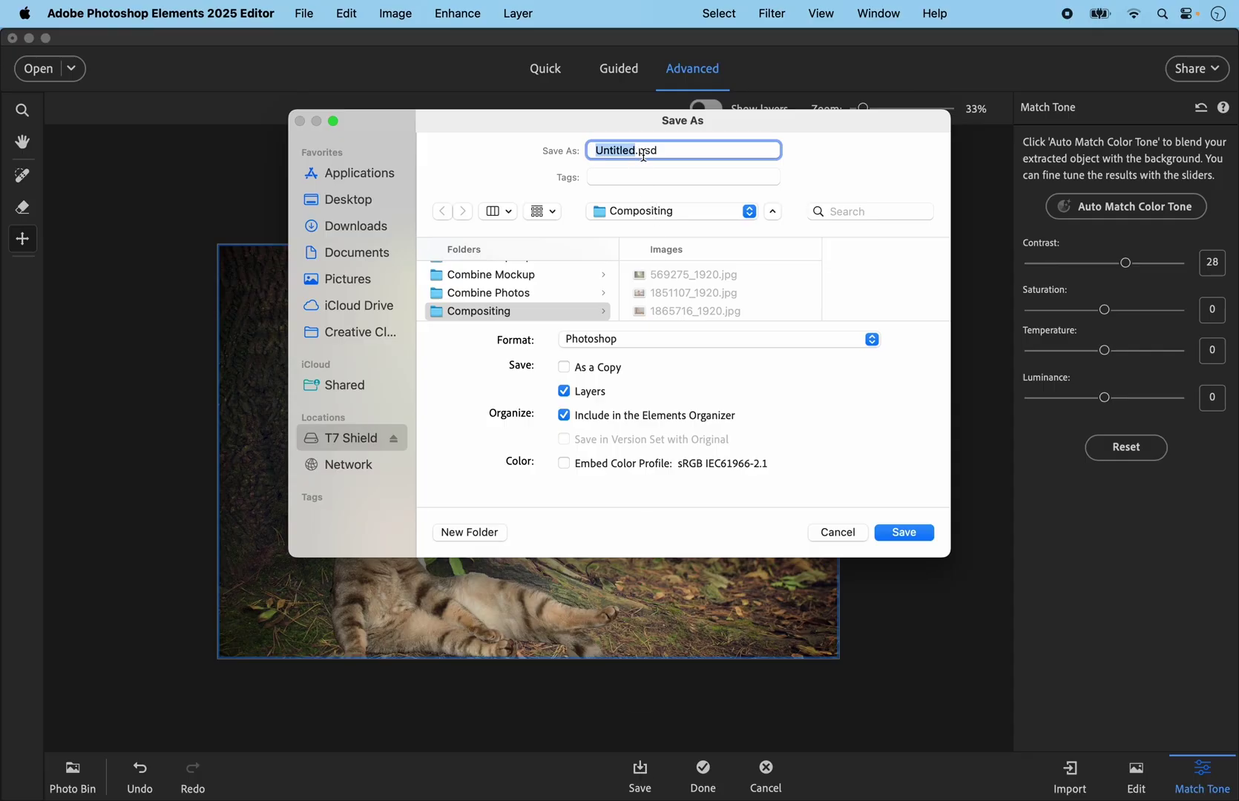
text(Dog-Cat-Comp)
click(908, 532)
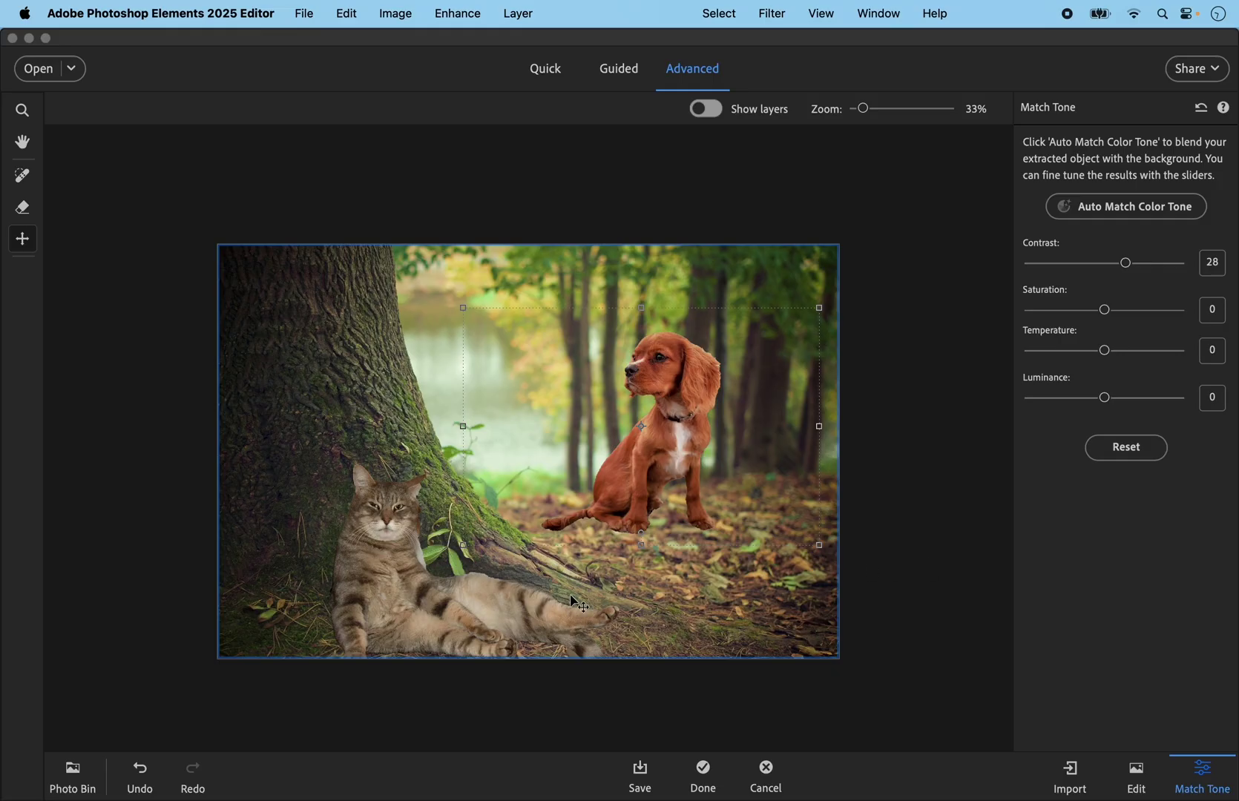
Finish combining the photos and close the untitled cat and dog document without saving.
click(703, 770)
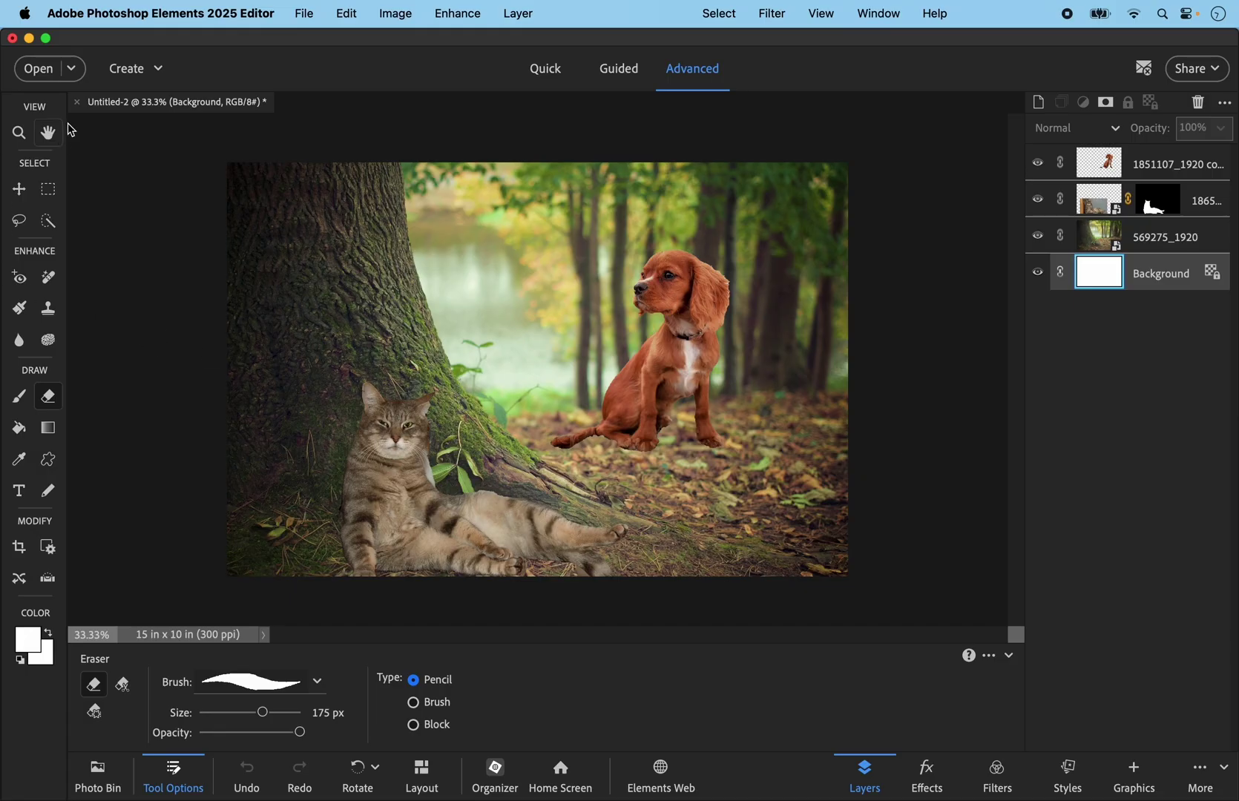
click(77, 102)
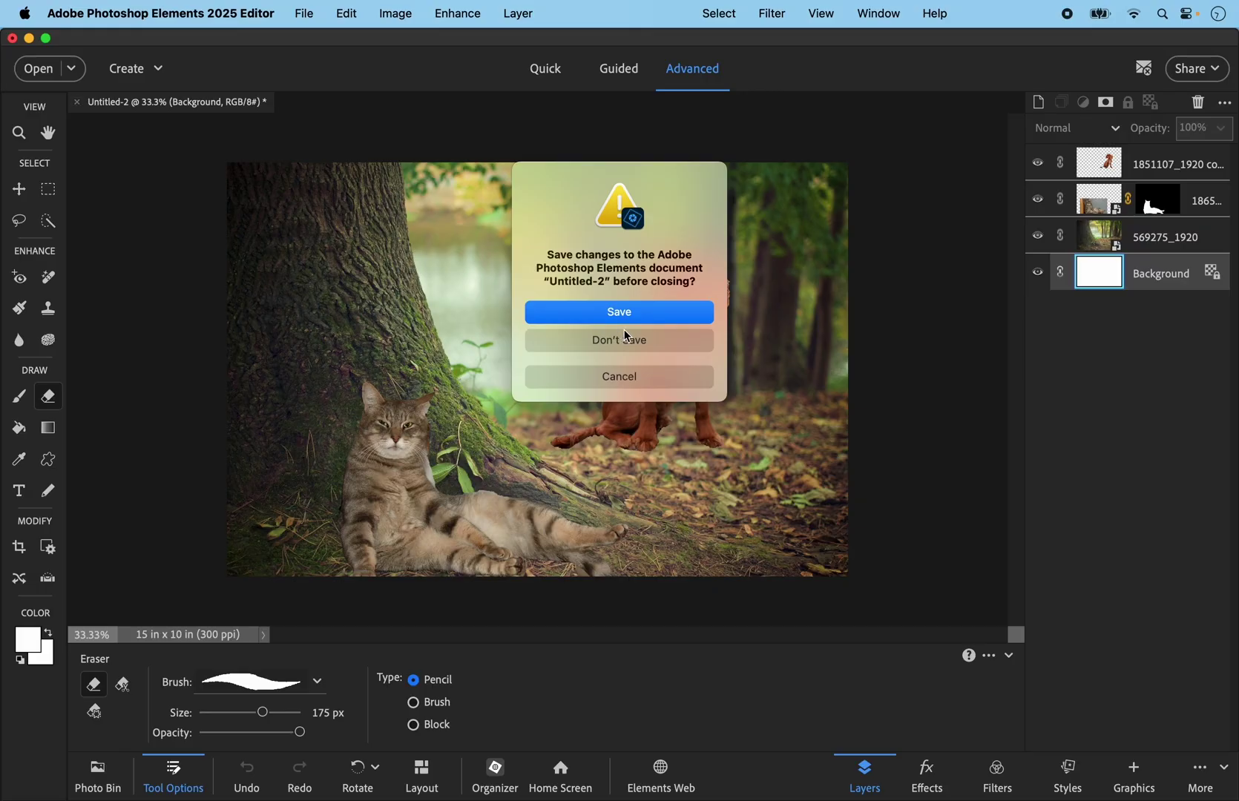
click(640, 342)
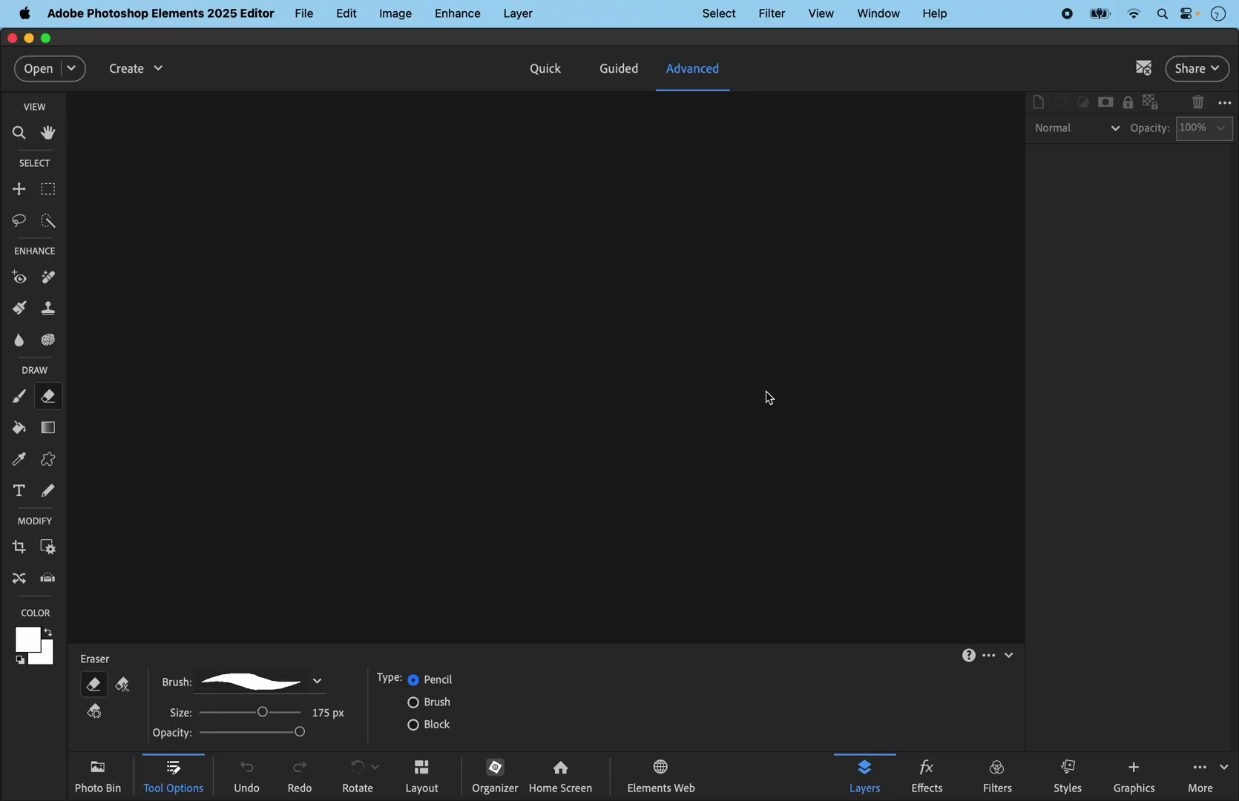
Restore the default colors with the Brush tool active and start a new Combine Photos composition in the 2:3 layout.
key(d)
key(b)
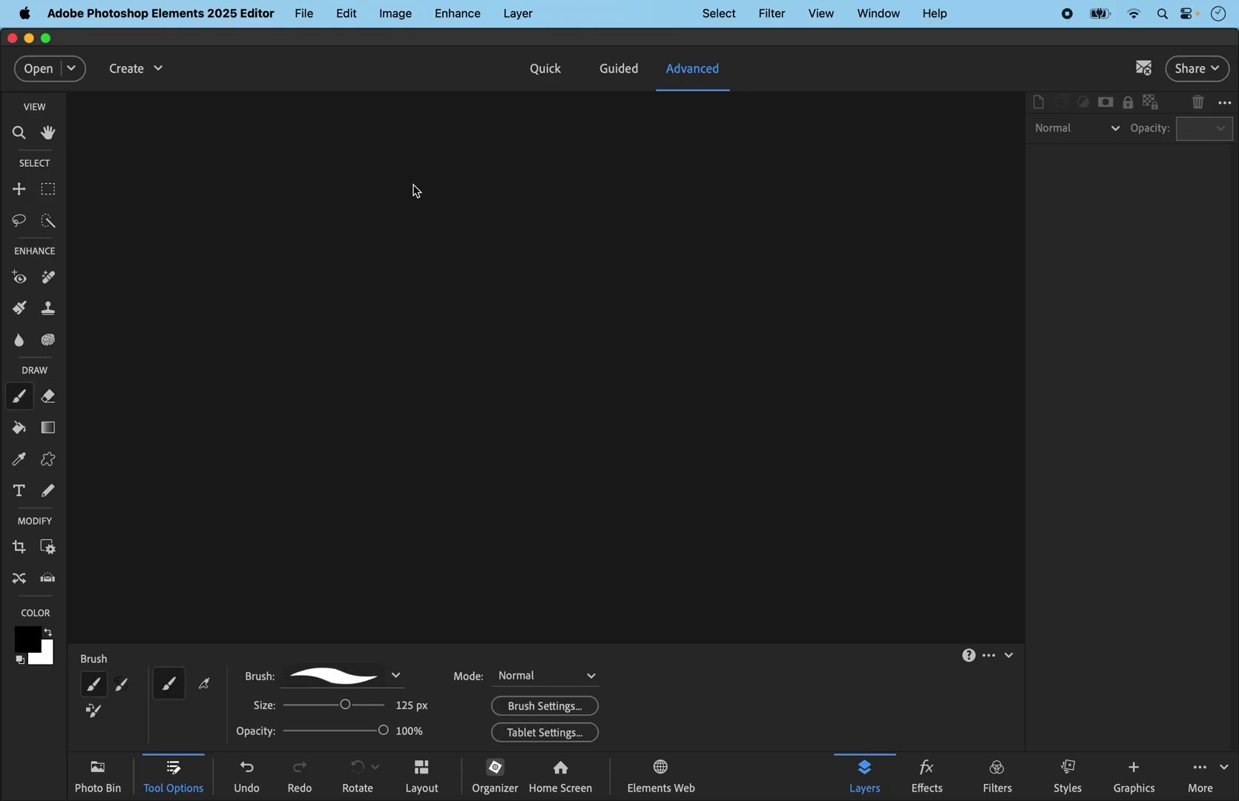
click(399, 17)
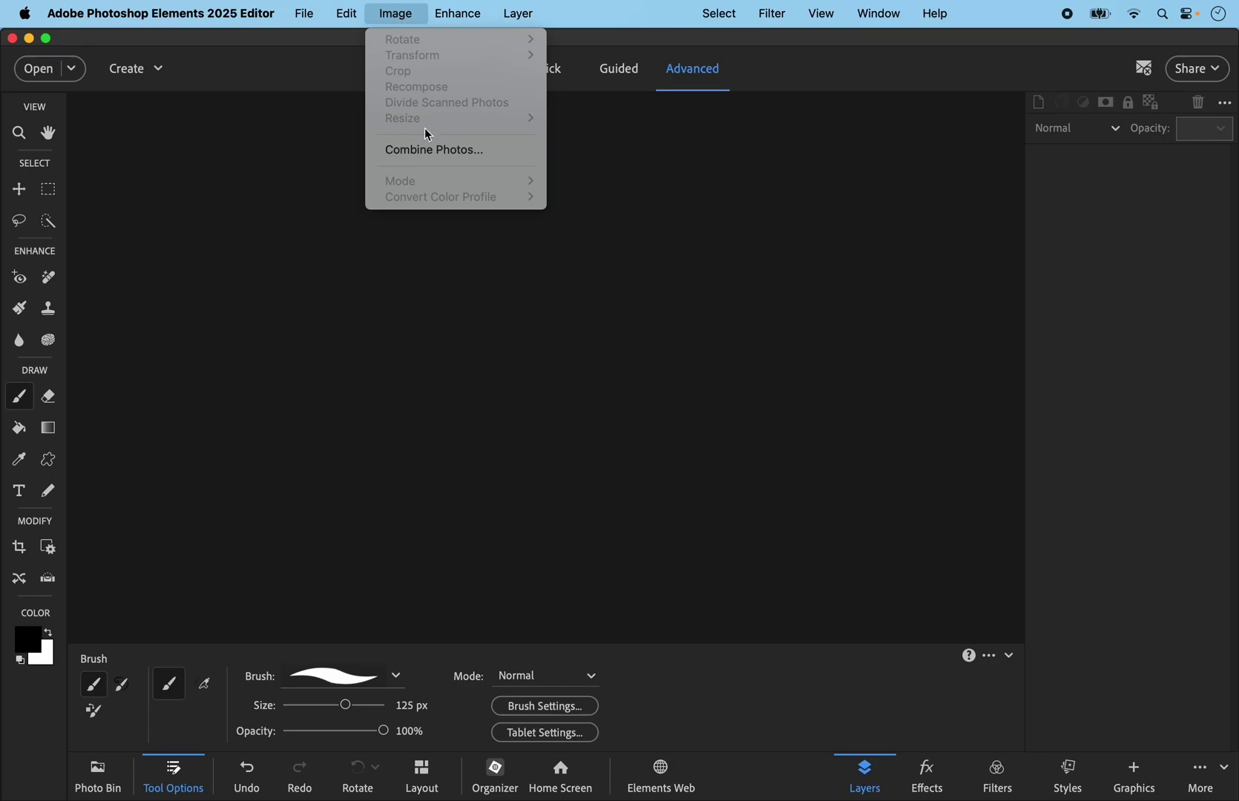
click(425, 152)
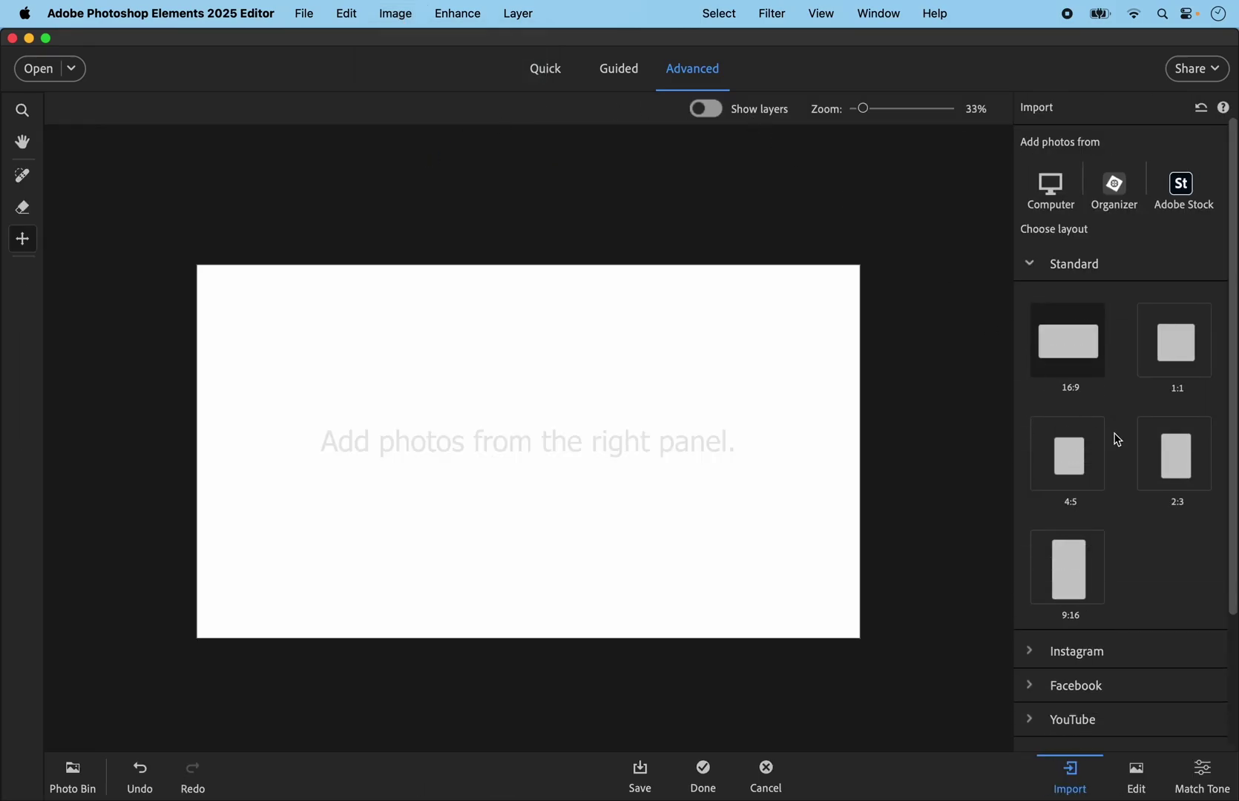
click(1175, 463)
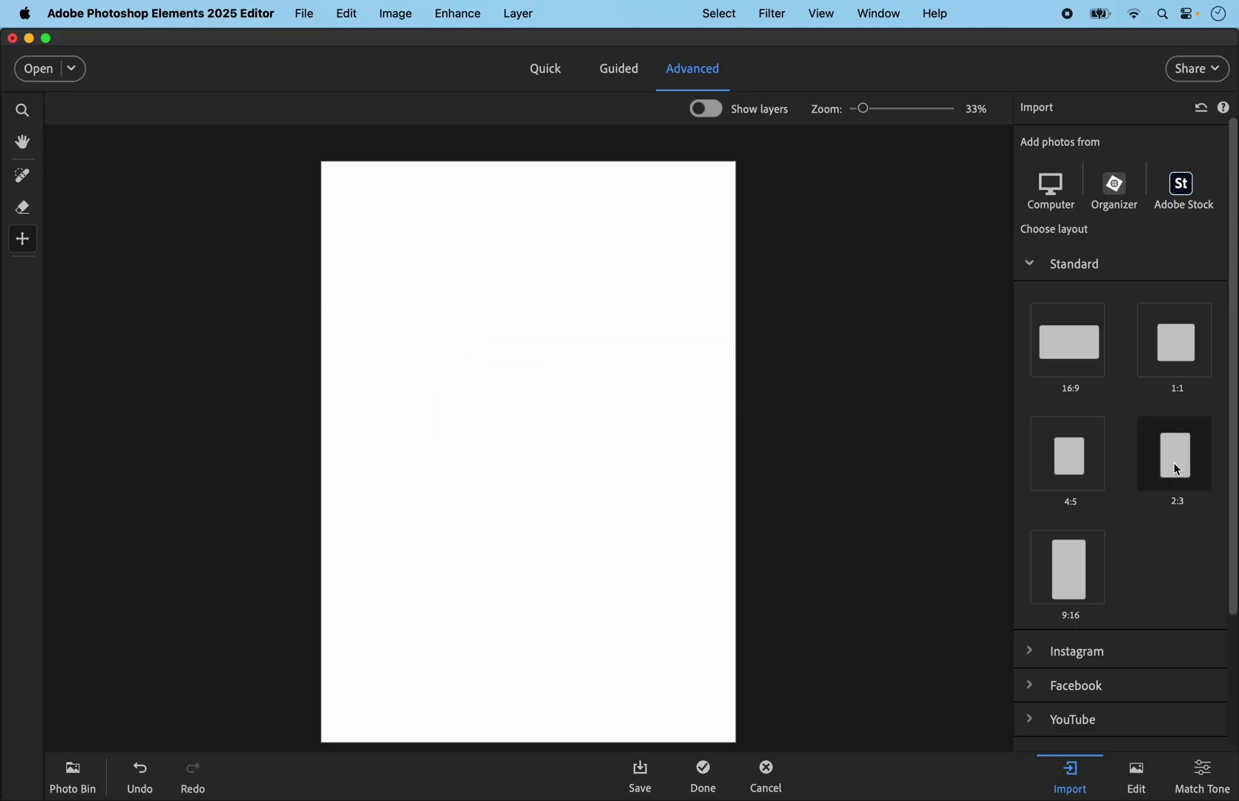
Rotate the blank 2:3 canvas 90° right to landscape in the Photo Bin.
click(88, 772)
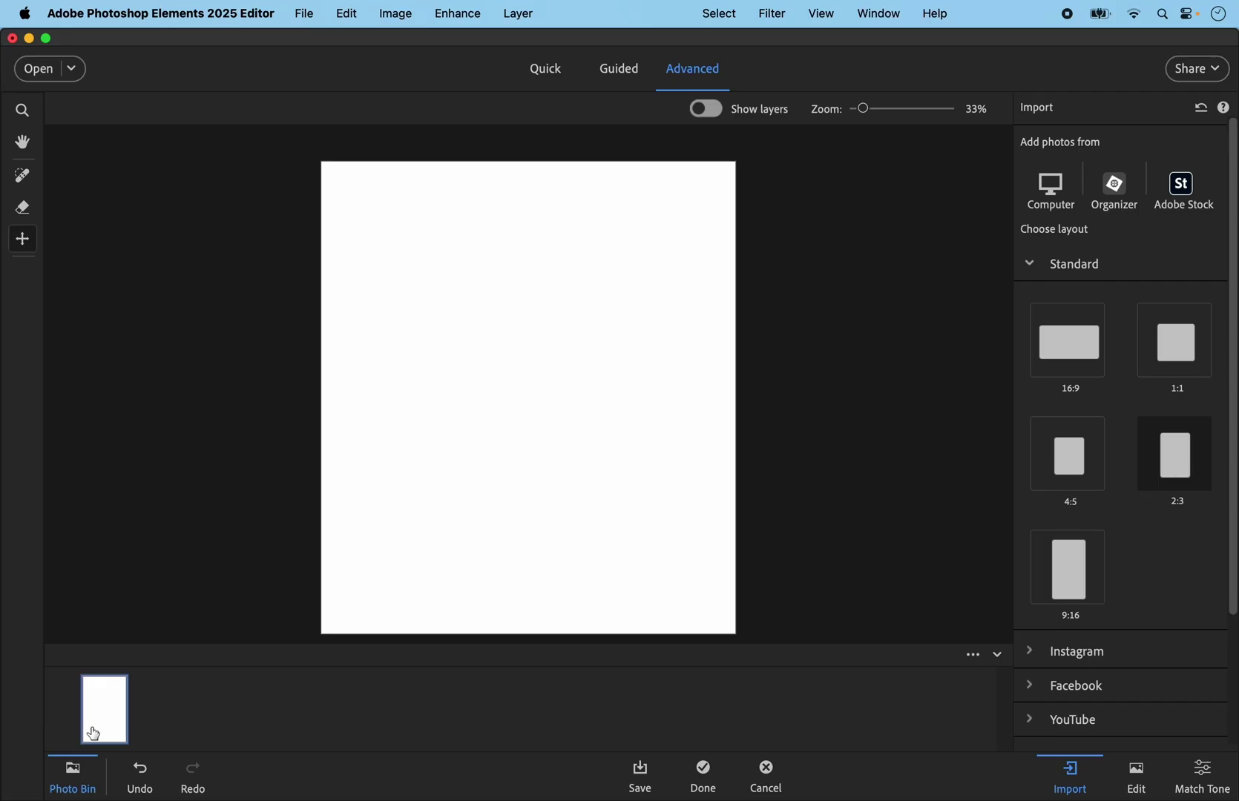
right_click(100, 720)
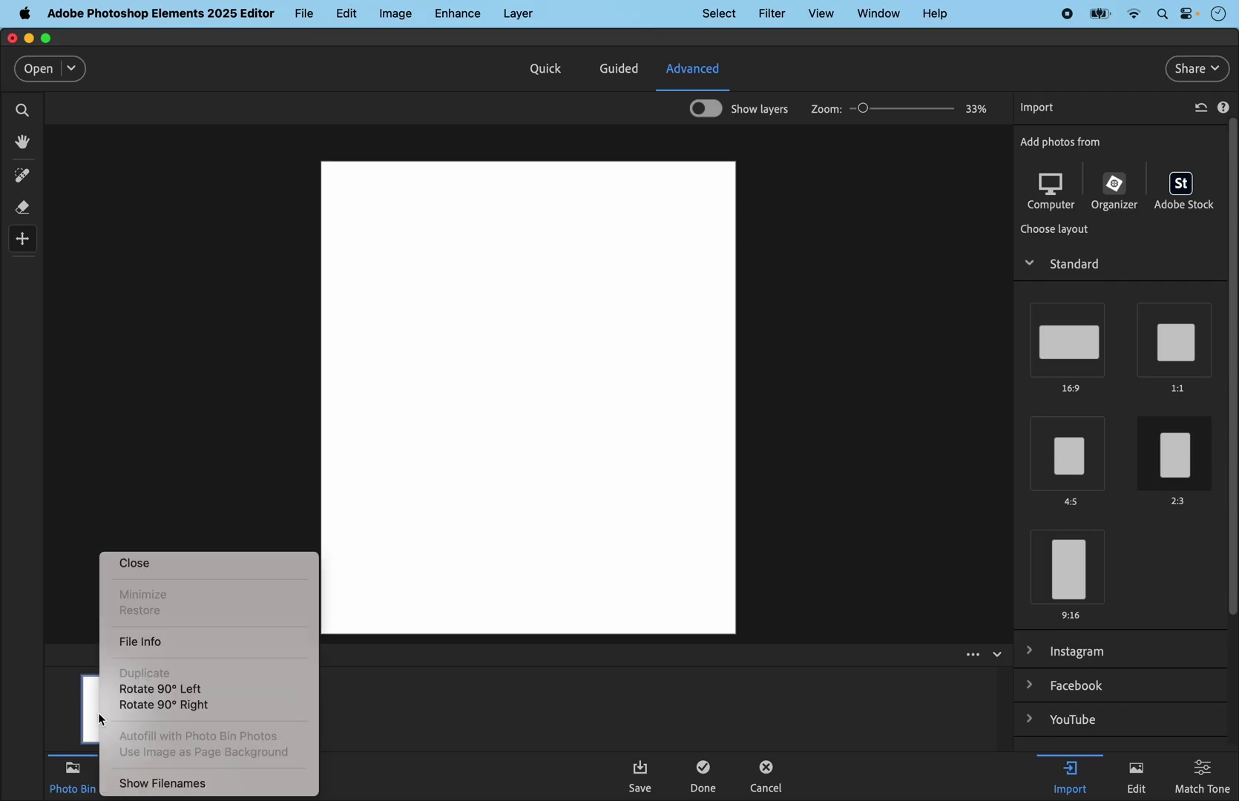
click(170, 709)
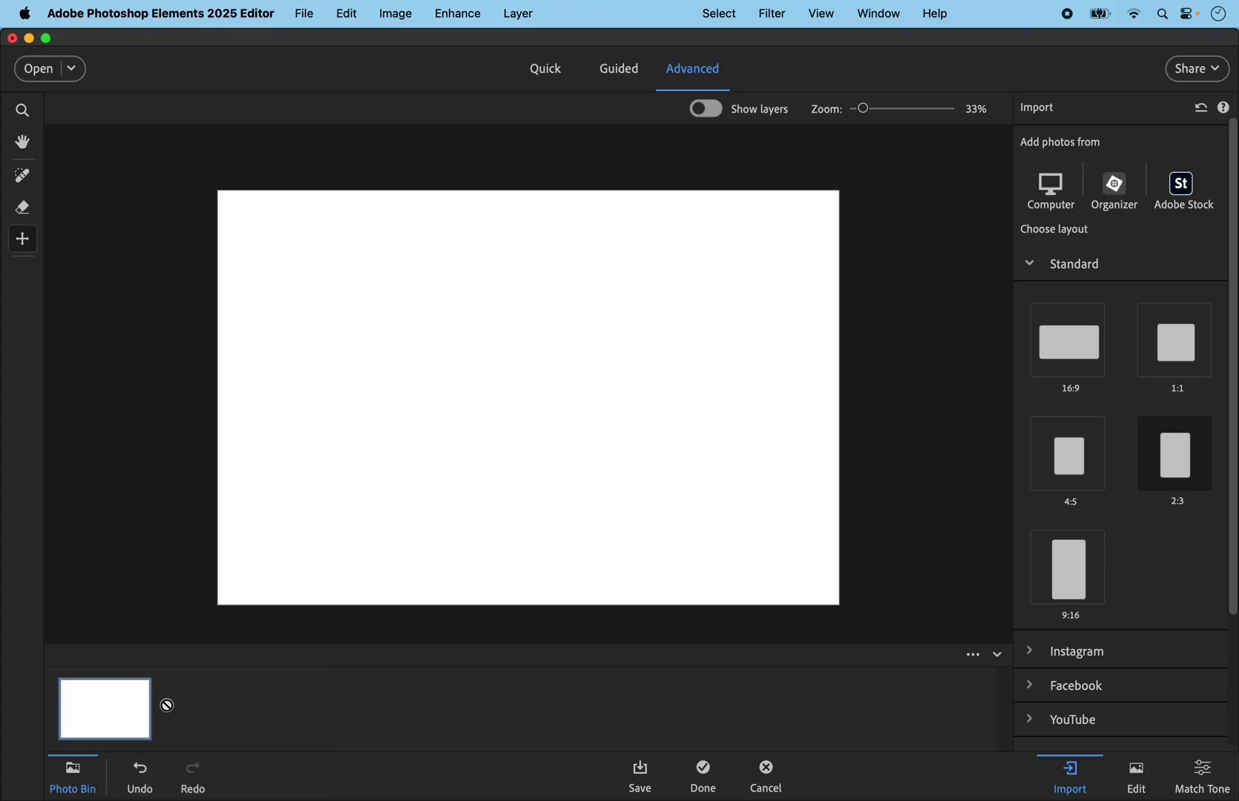
click(77, 779)
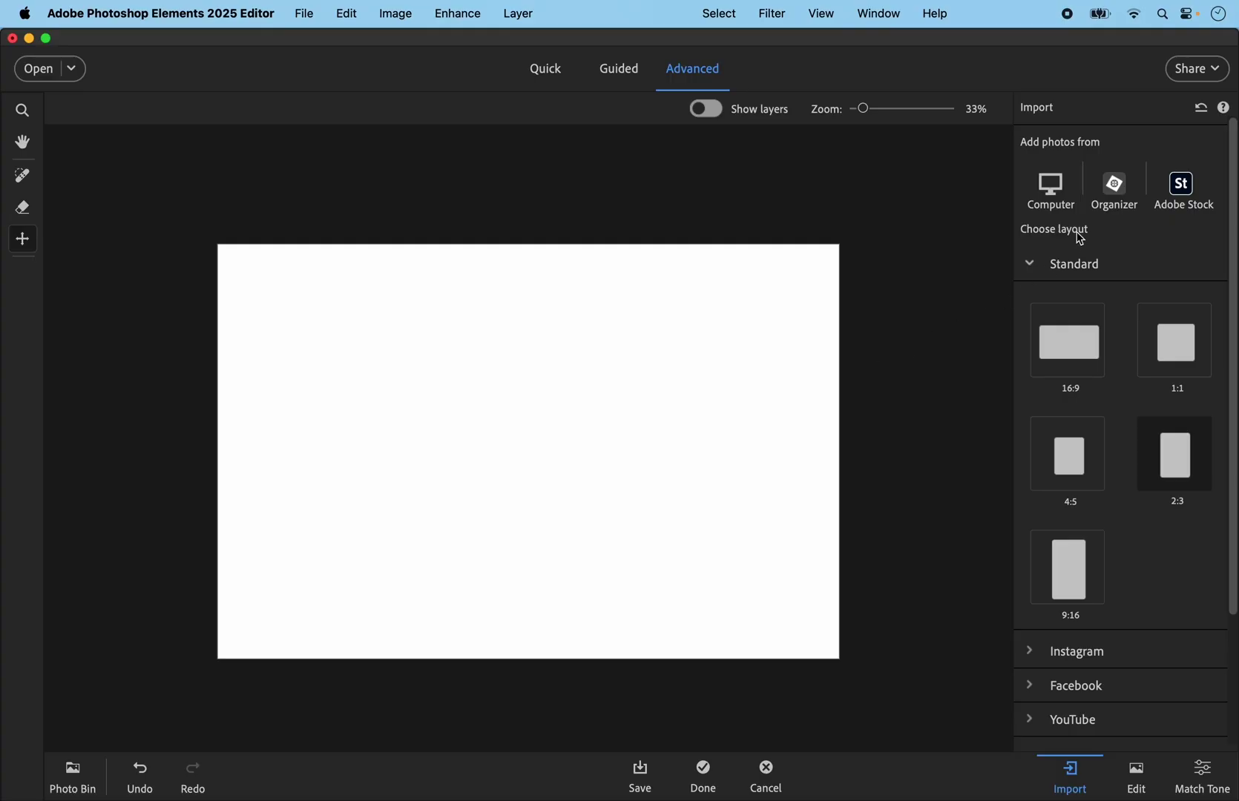
Import the Christmas room photo 128010617.jpeg from the computer and stretch its fireplace side slightly beyond the canvas edge.
click(1052, 187)
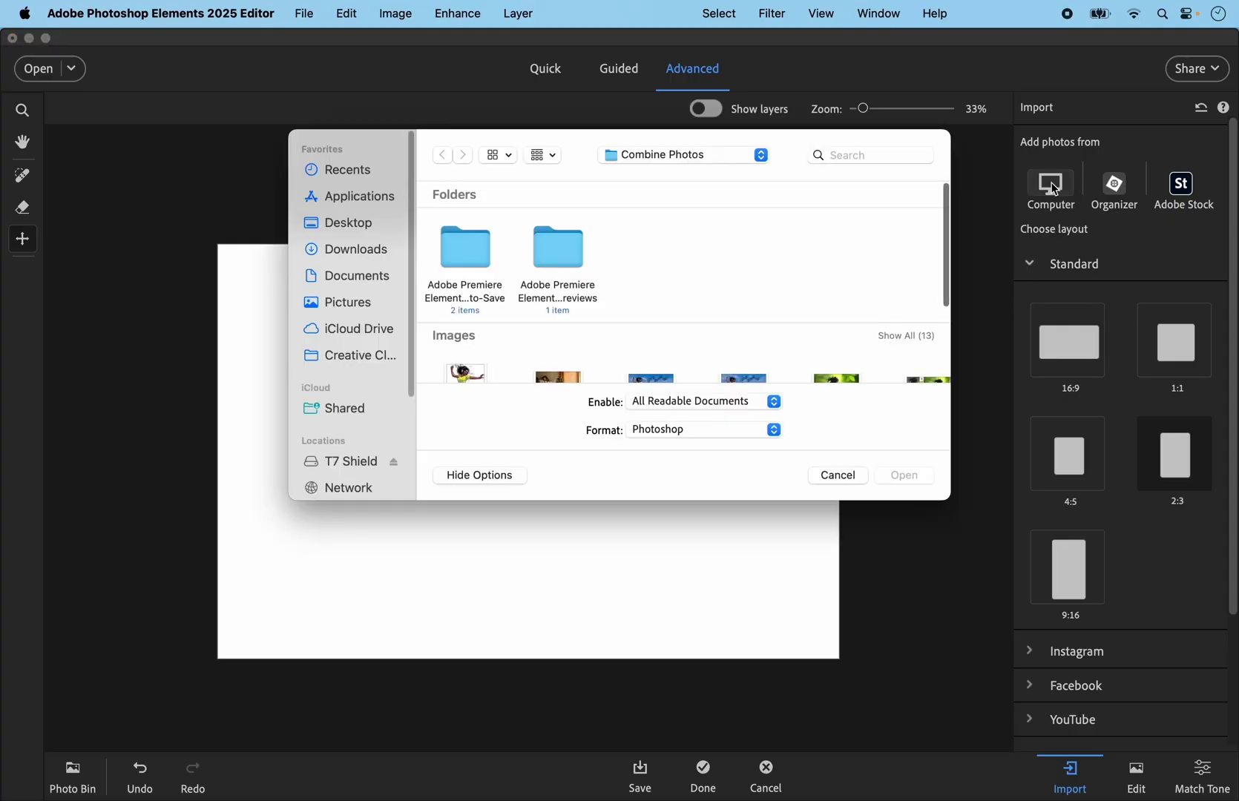
scroll(807, 278, down, 2)
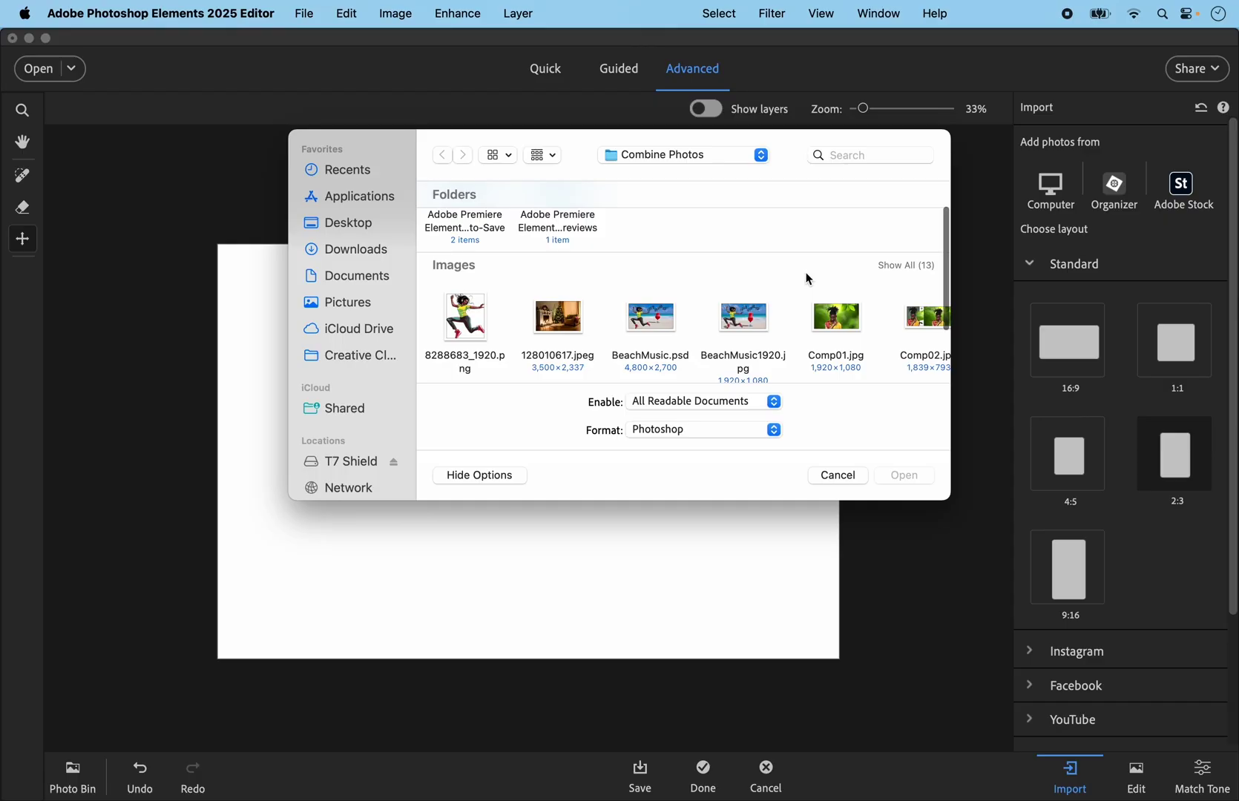
click(572, 324)
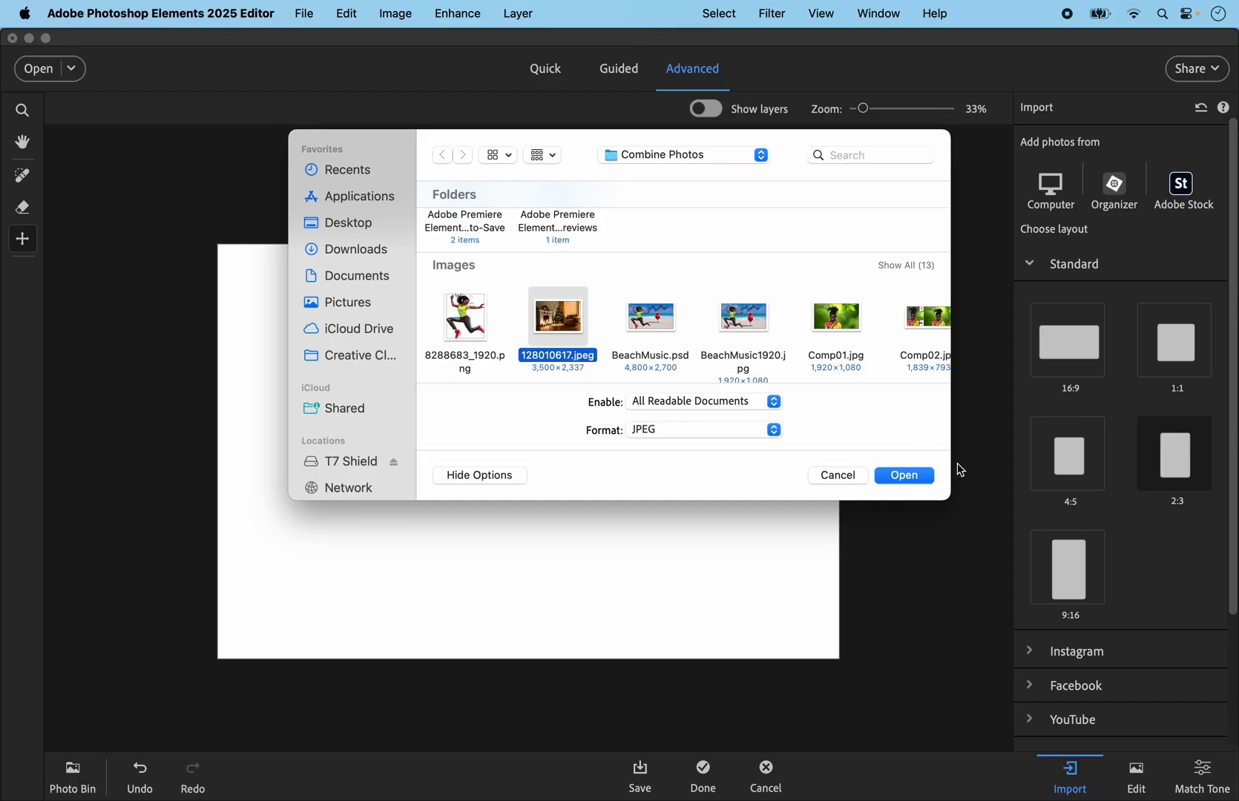
click(912, 480)
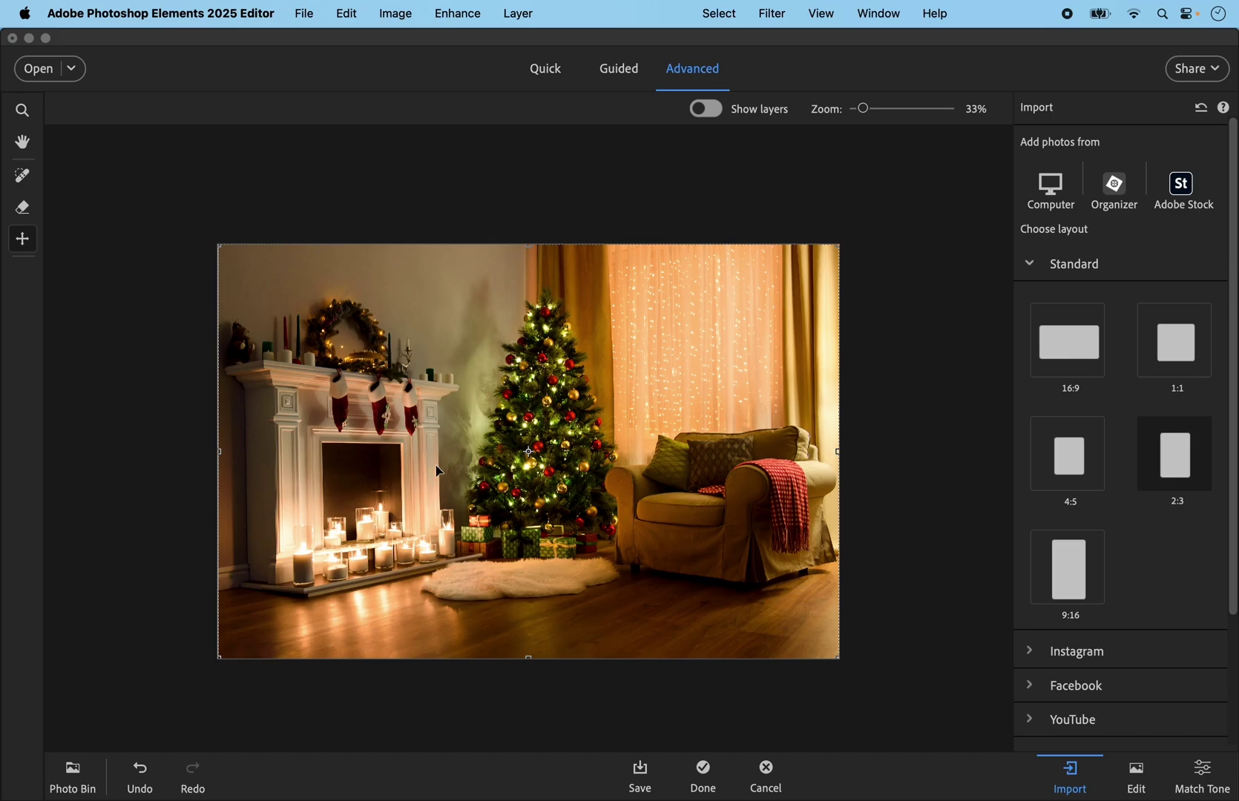
click(220, 453)
drag(219, 453, 207, 451)
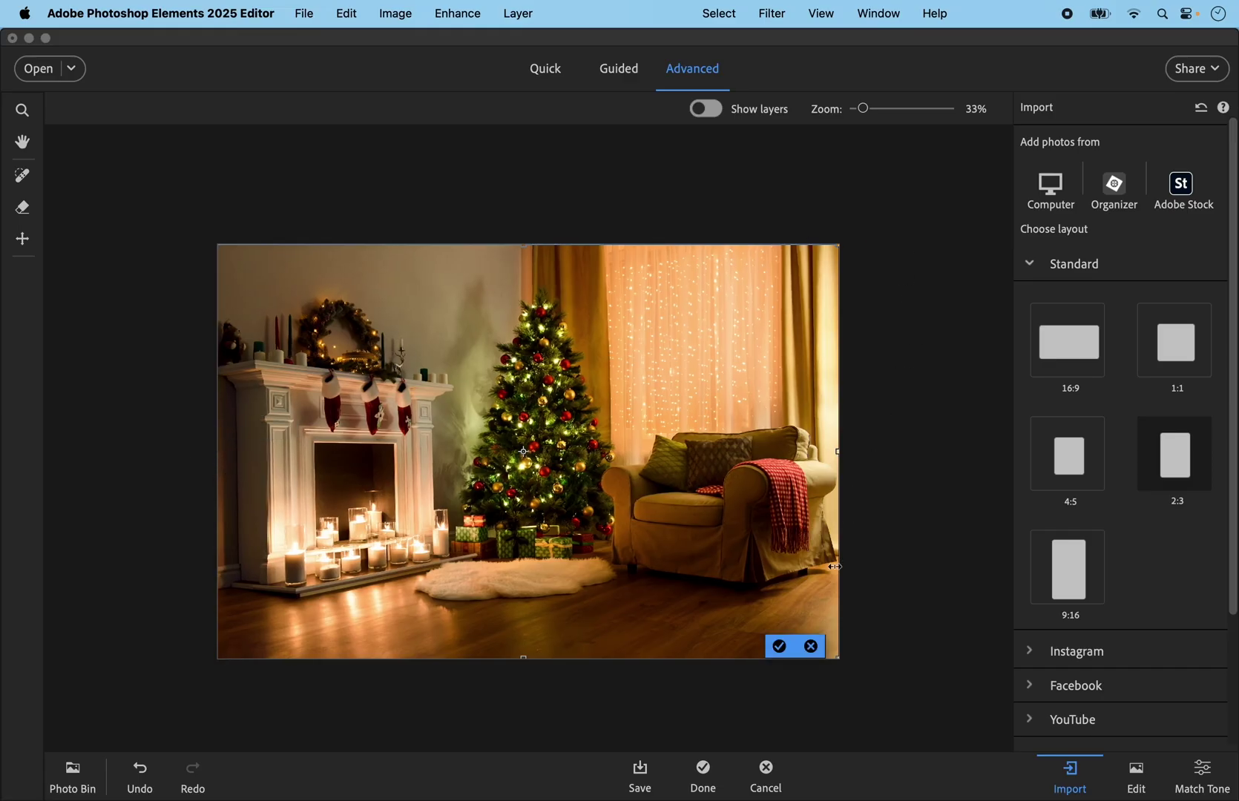
click(779, 646)
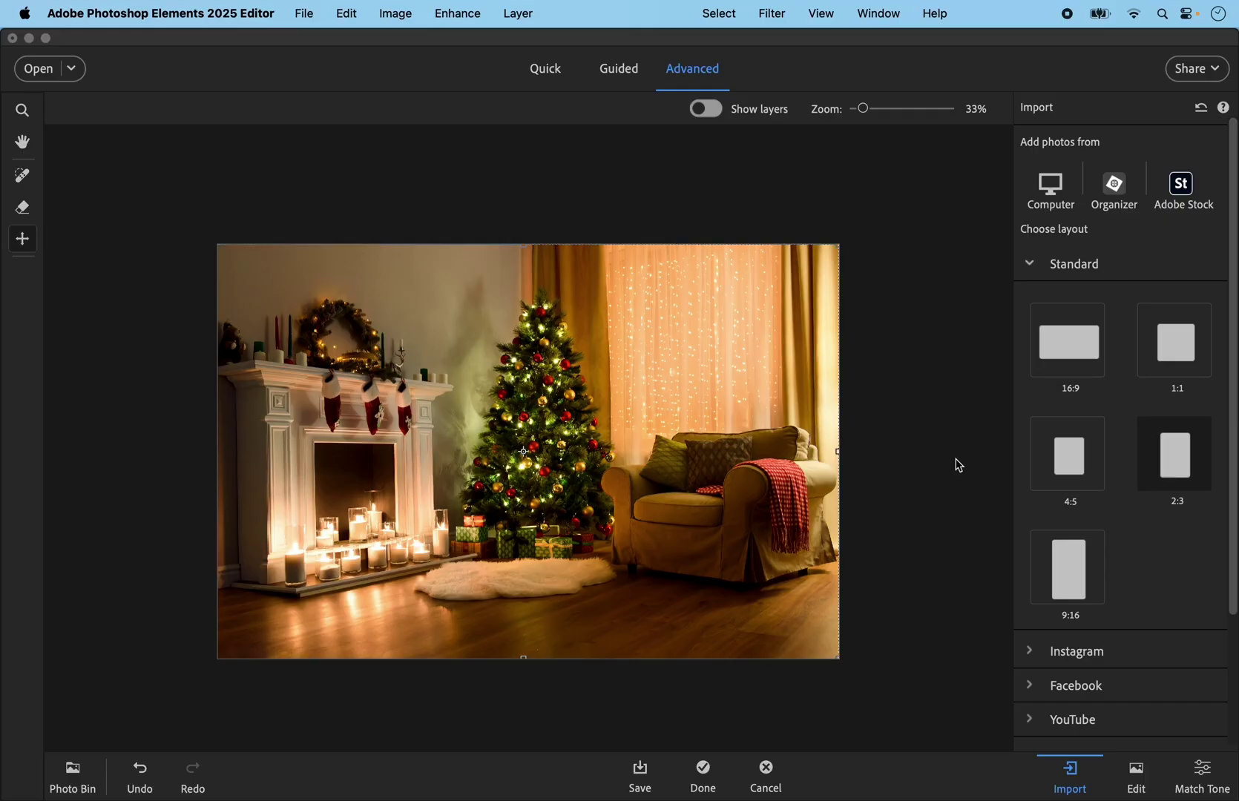
Import the photo IMG_IV_3131.jpg of the woman holding the baby from the computer.
click(1059, 190)
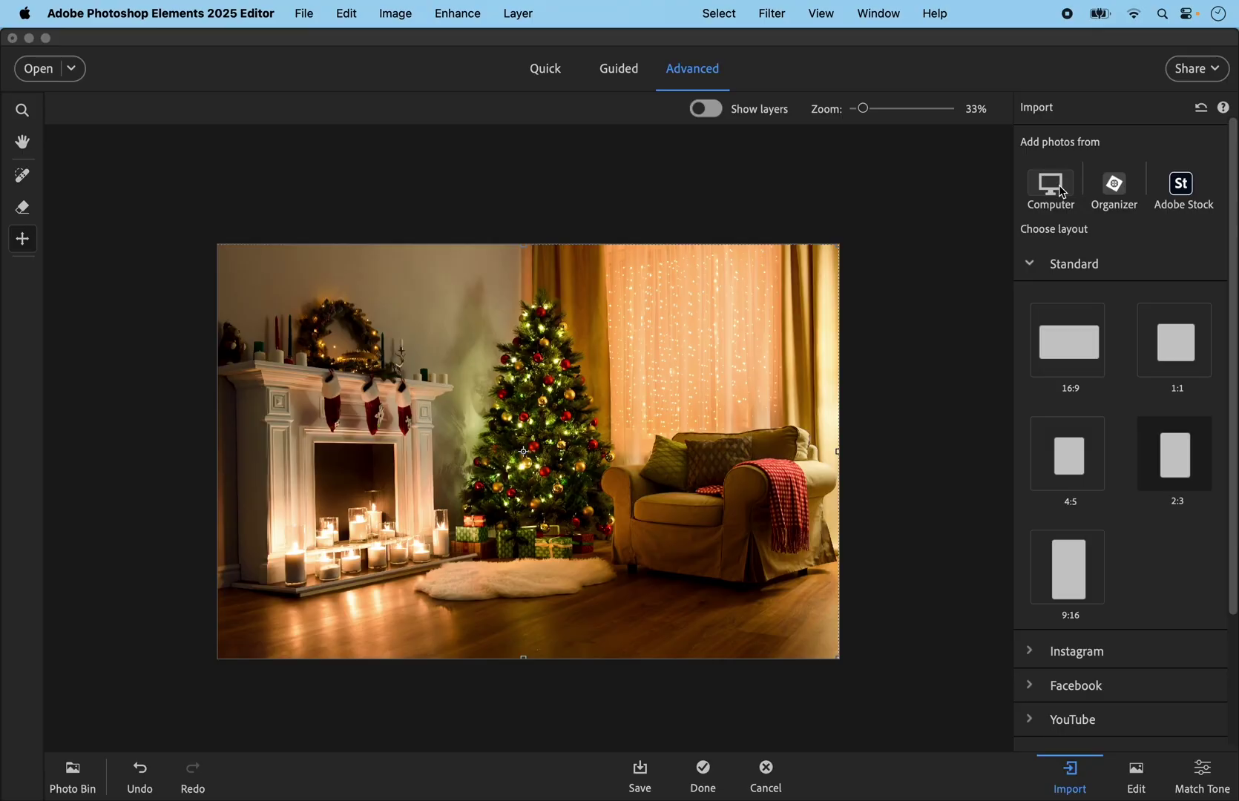
scroll(760, 350, down, 2)
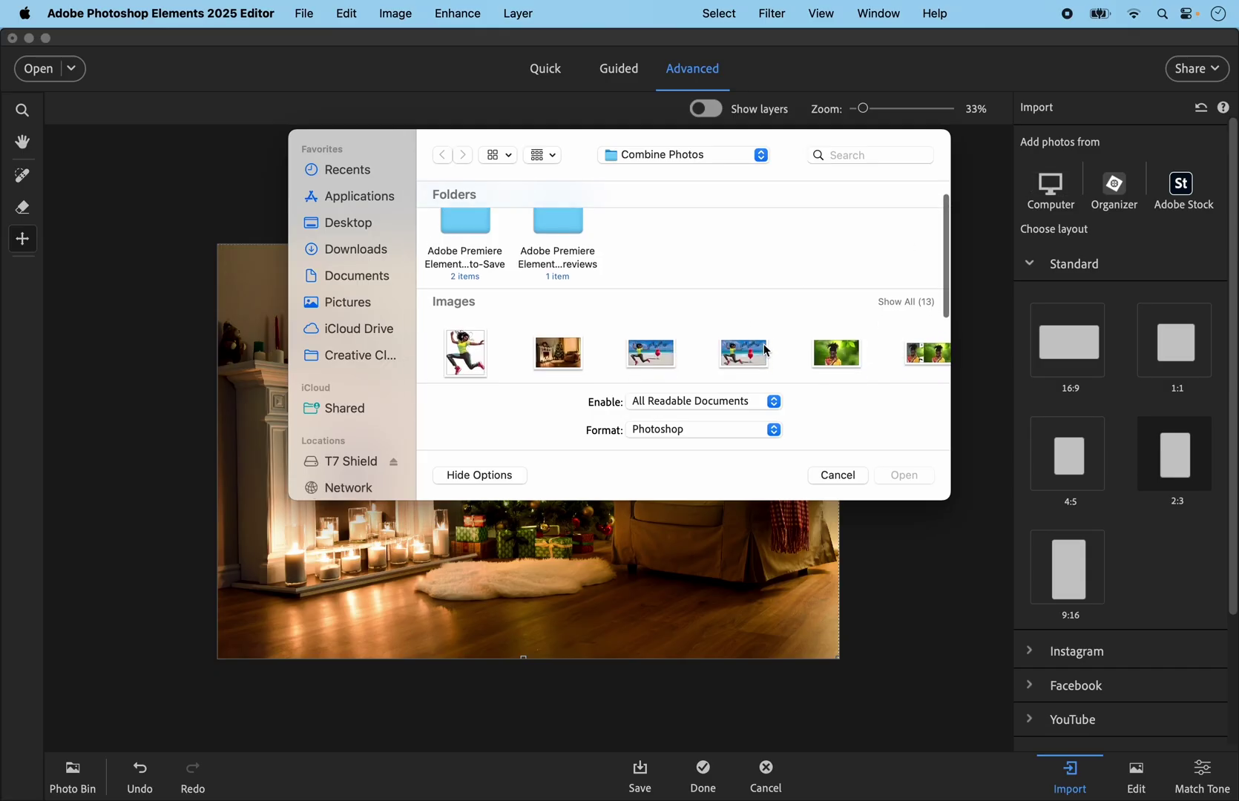
scroll(758, 350, right, 10)
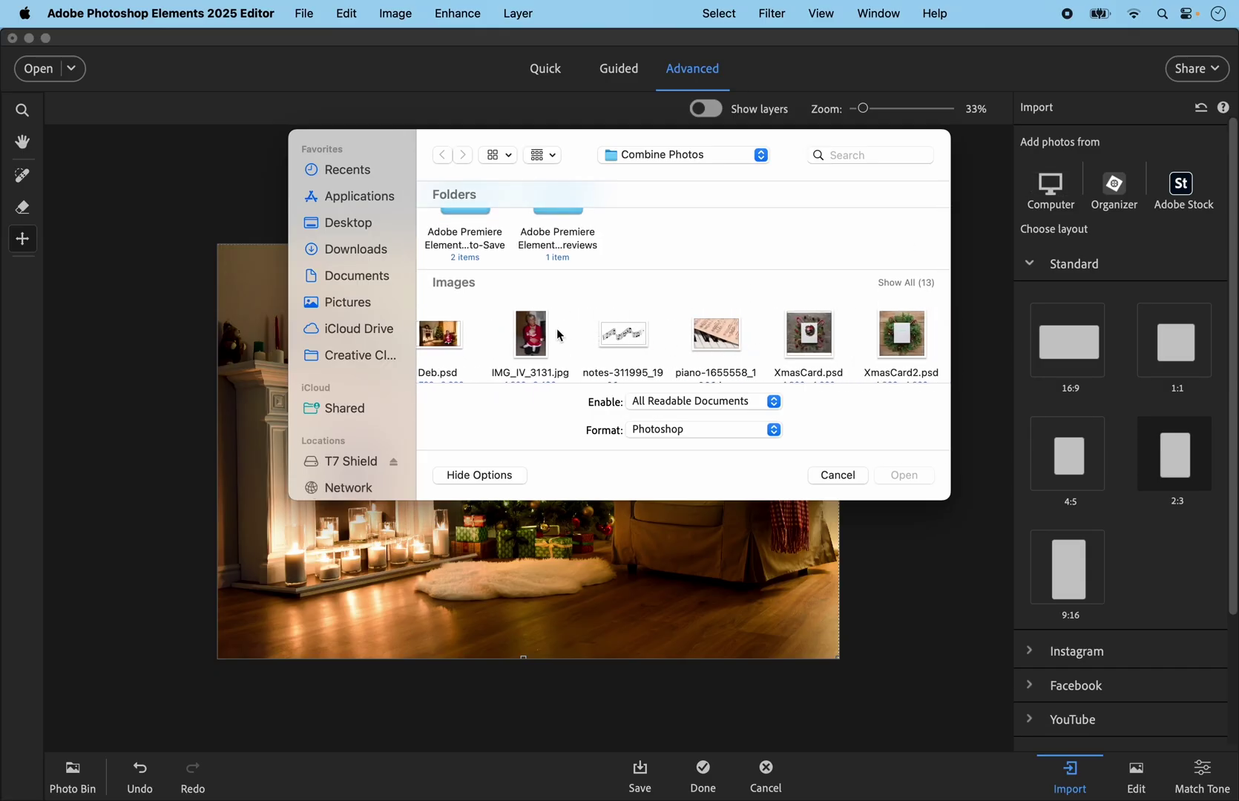
click(531, 336)
click(906, 476)
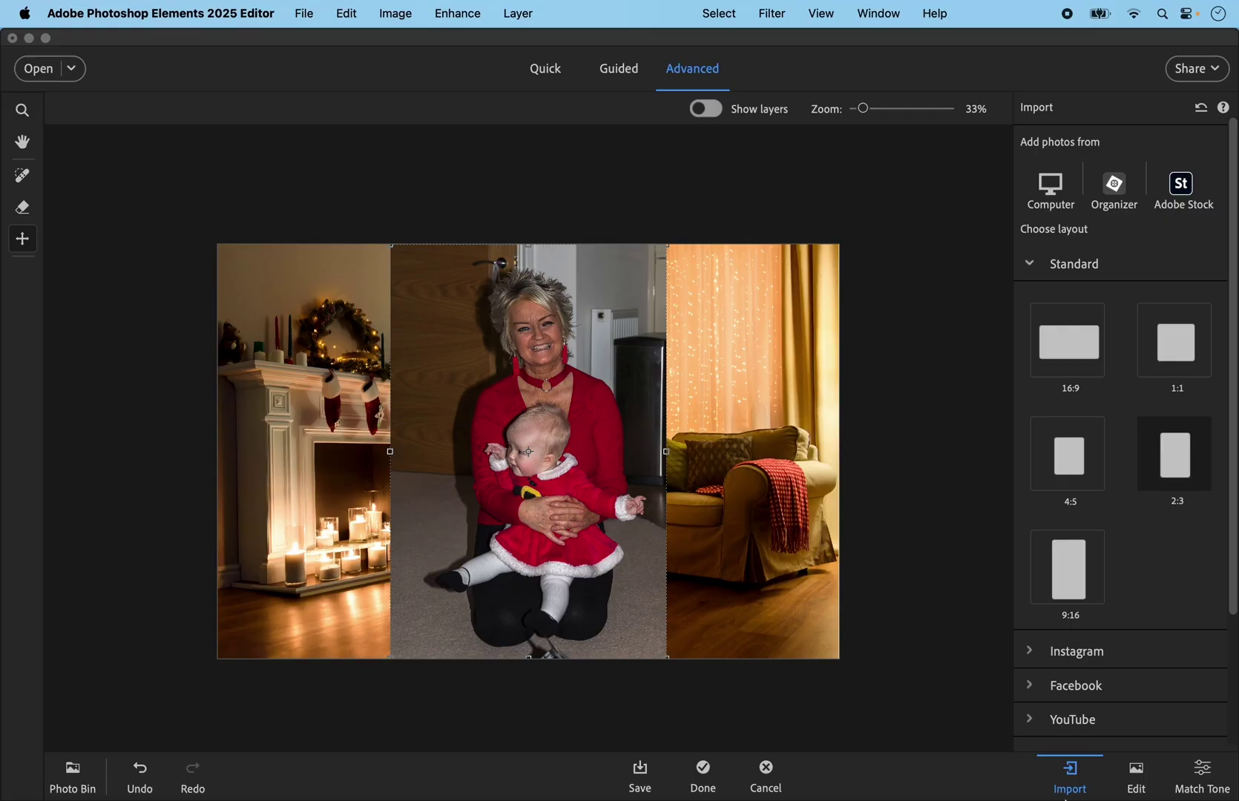
Remove the background from the photo of the woman and baby and accept the extraction.
click(1138, 766)
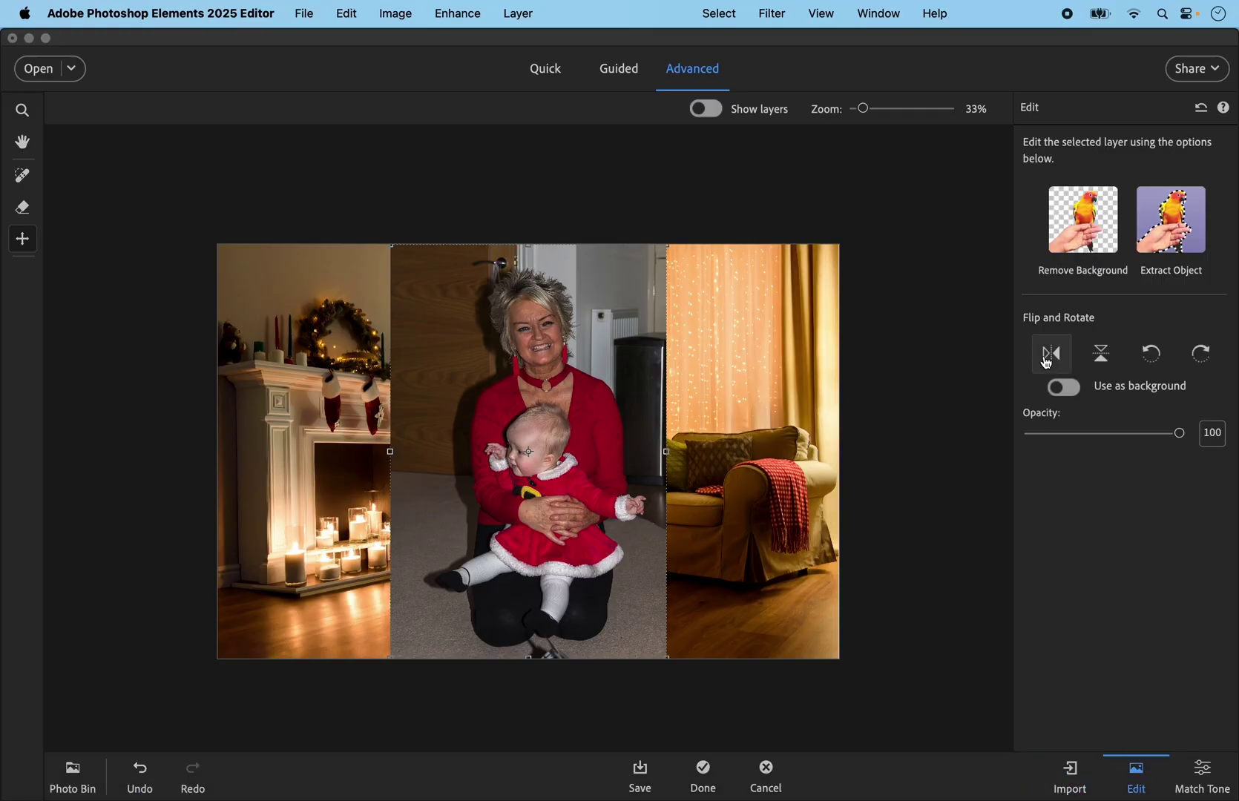
click(1070, 230)
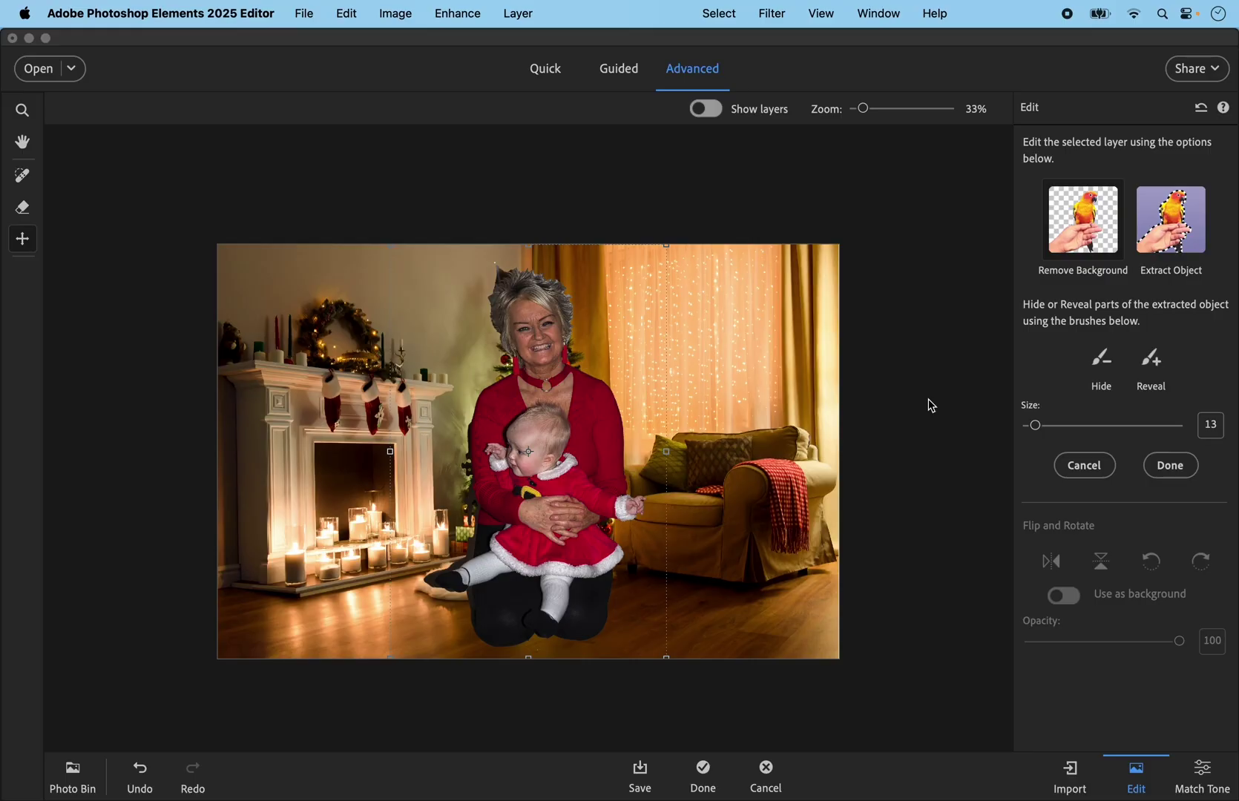
click(1176, 469)
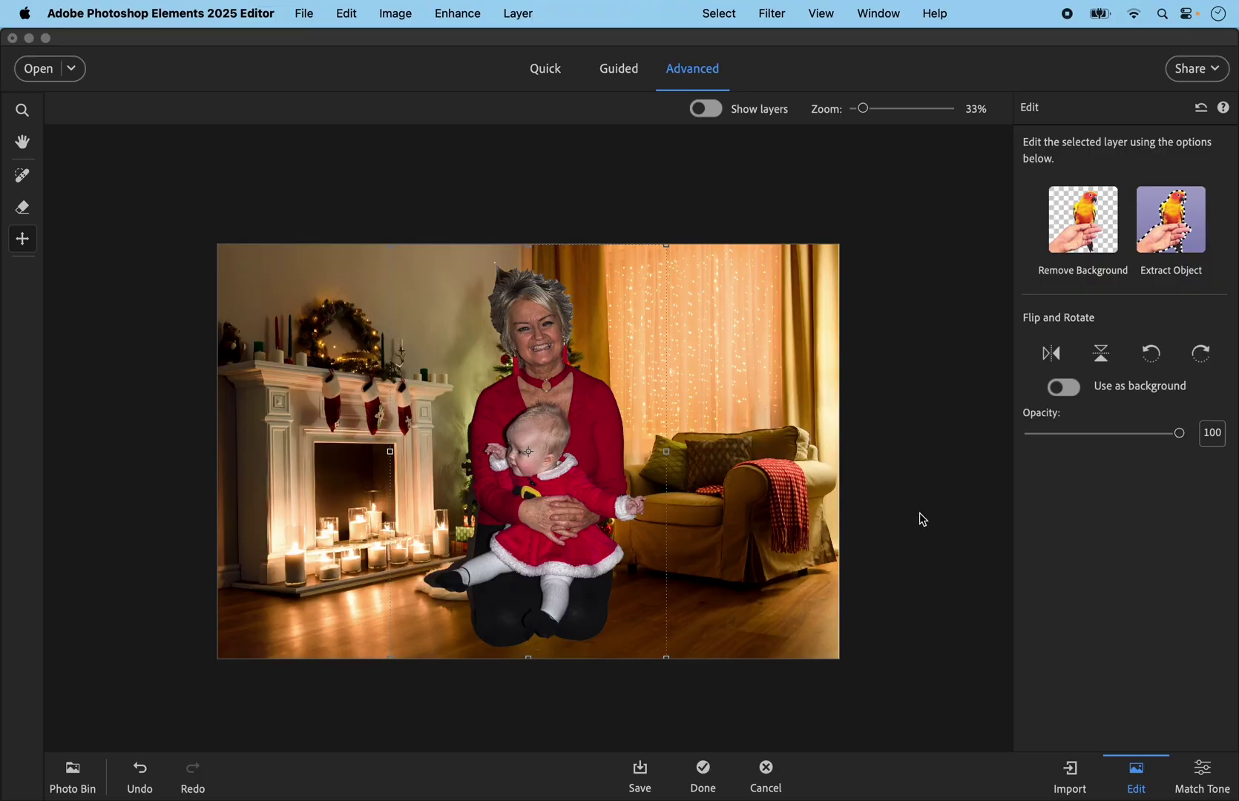
Save the Christmas composite as Xmas in Photoshop format in the Combine Photos folder.
click(640, 773)
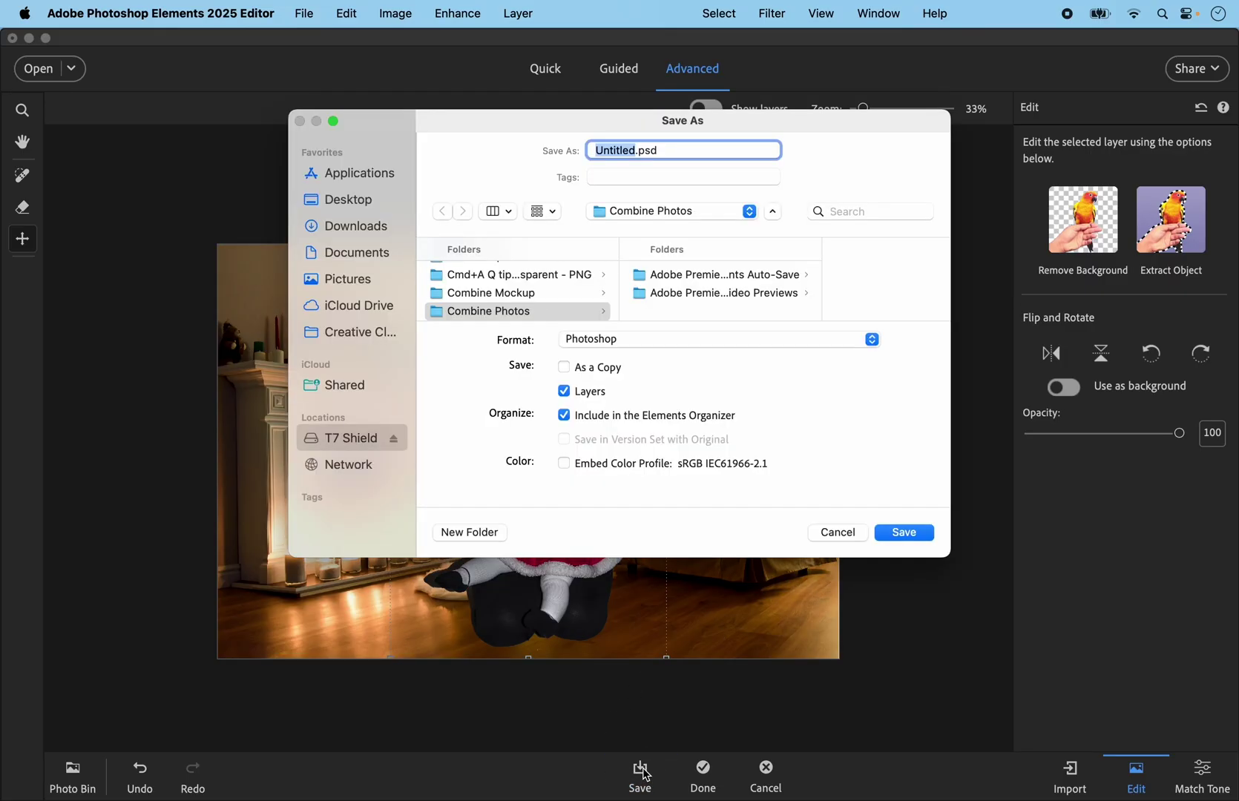
key(BackSpace)
text(Xmas)
click(908, 534)
Finish combining the Christmas photos and close the untitled document without saving.
click(702, 774)
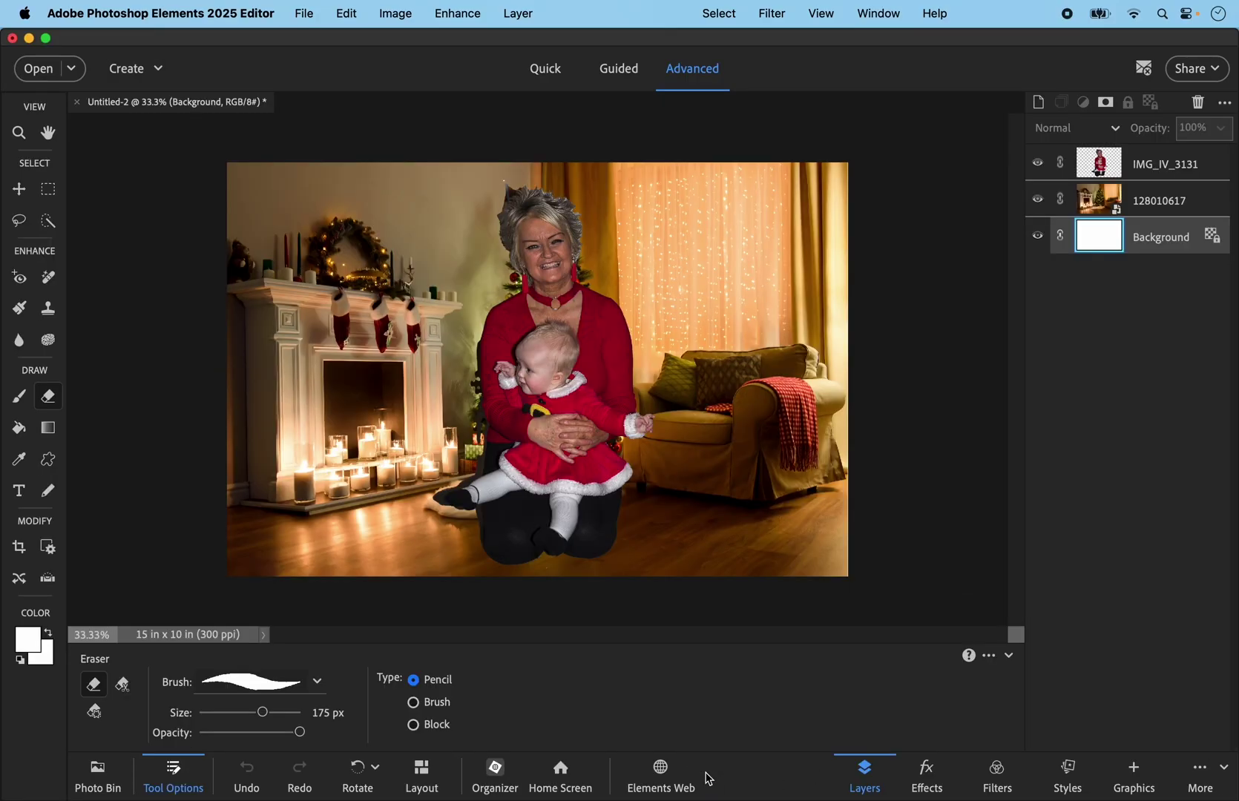
click(77, 103)
click(632, 340)
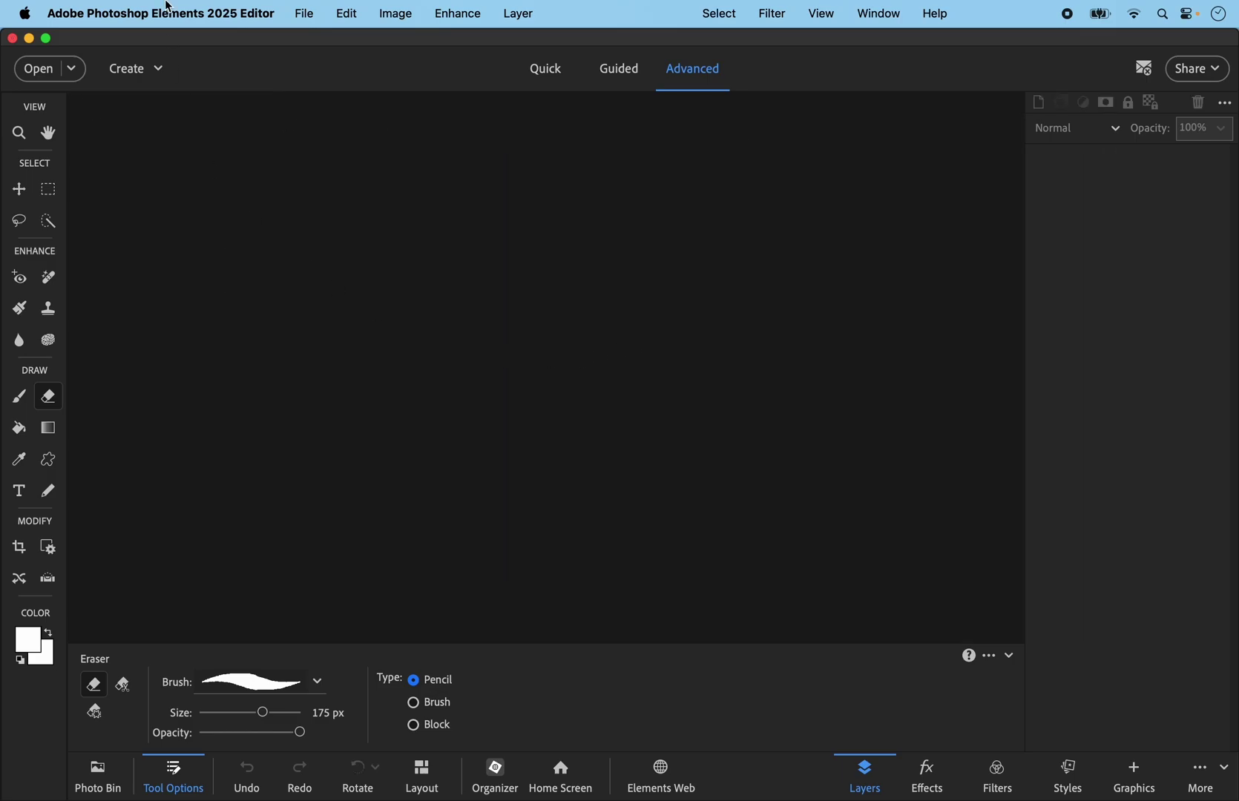
Open the file Xmas.psd from the Combine Photos folder.
click(304, 14)
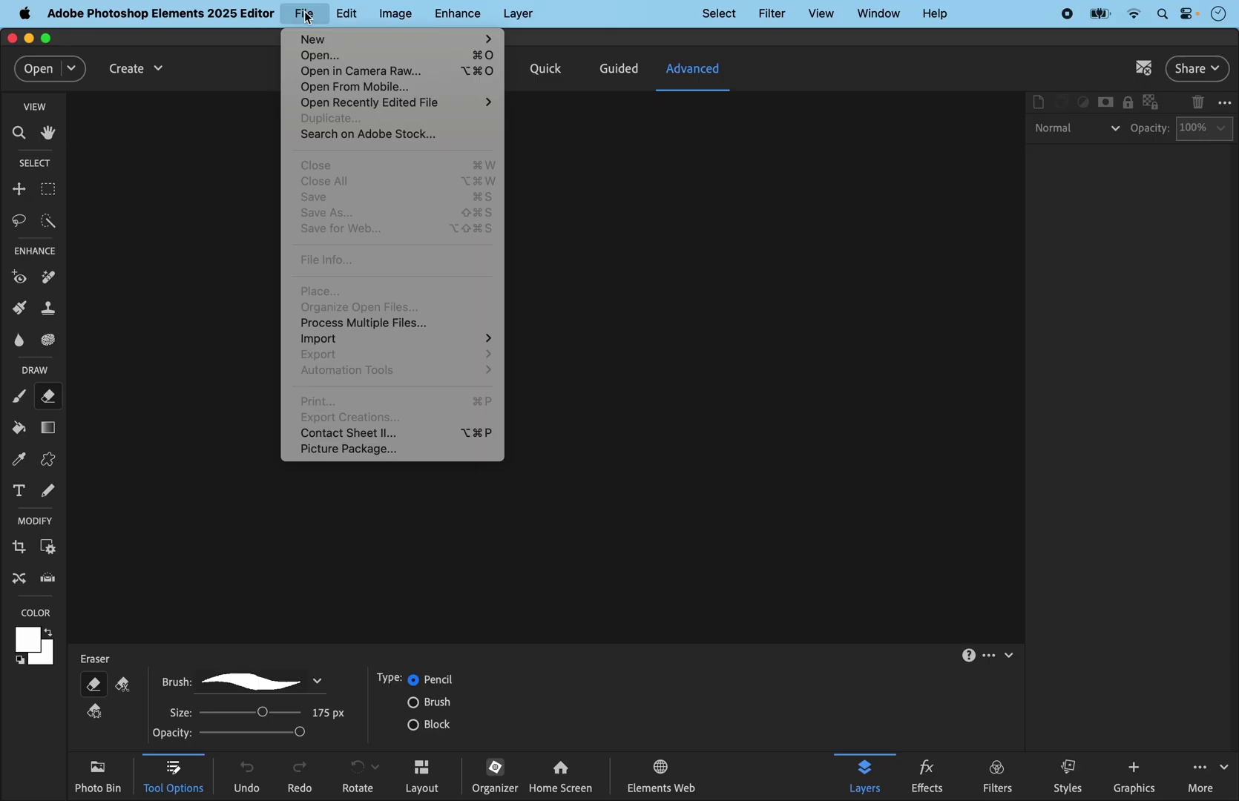
click(321, 55)
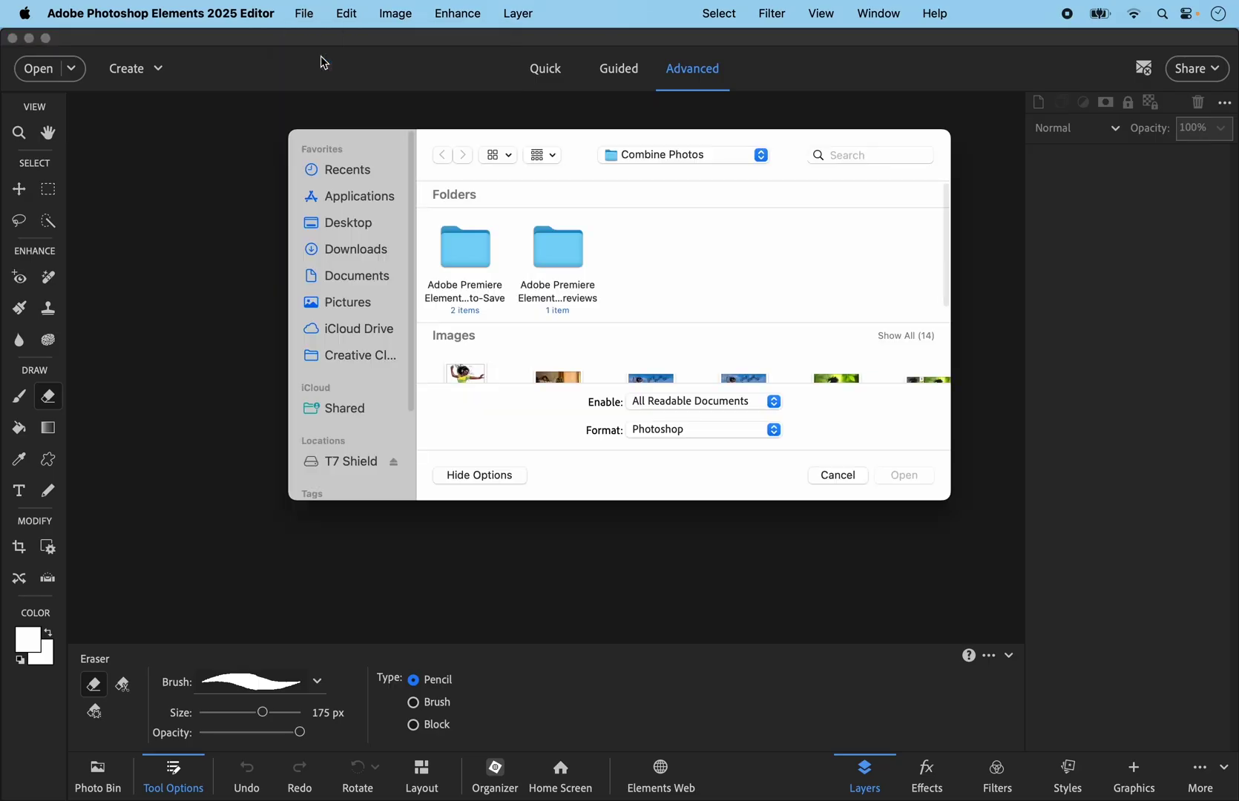
scroll(727, 254, down, 2)
scroll(838, 326, right, 5)
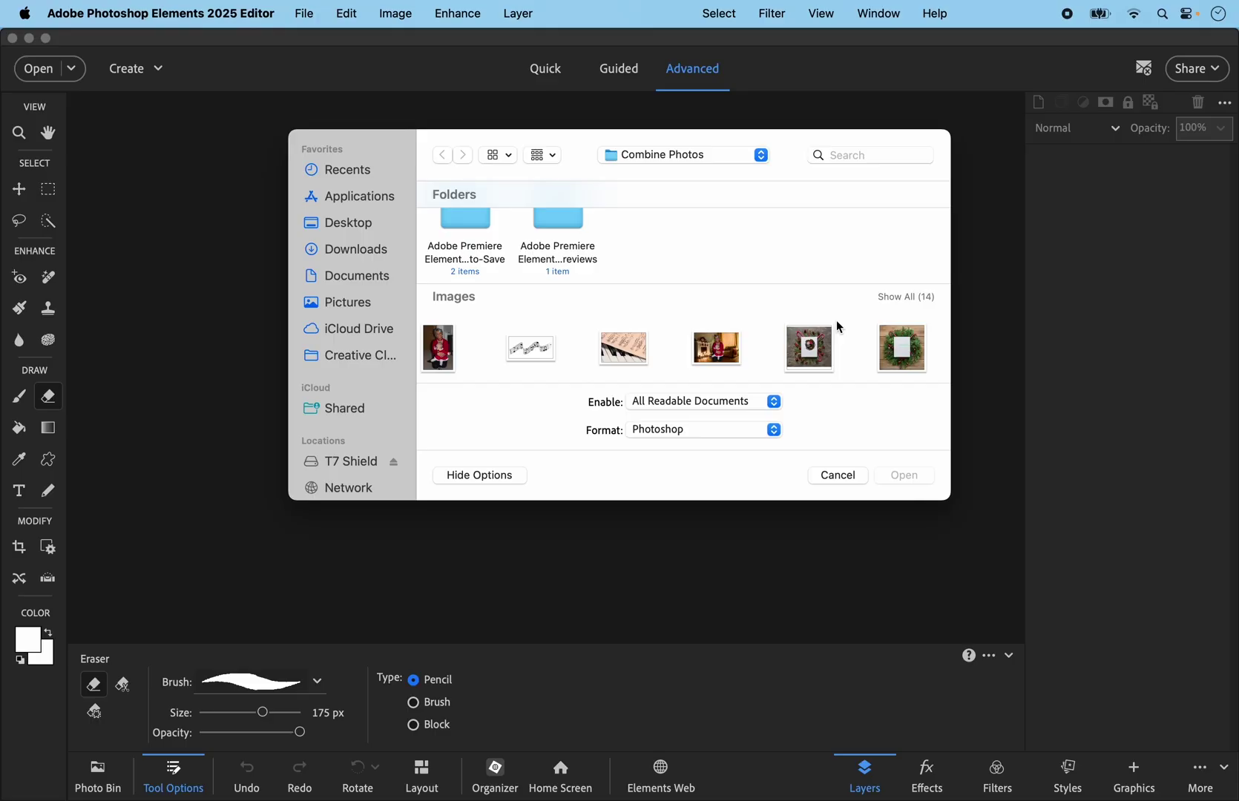
scroll(838, 334, down, 2)
click(731, 319)
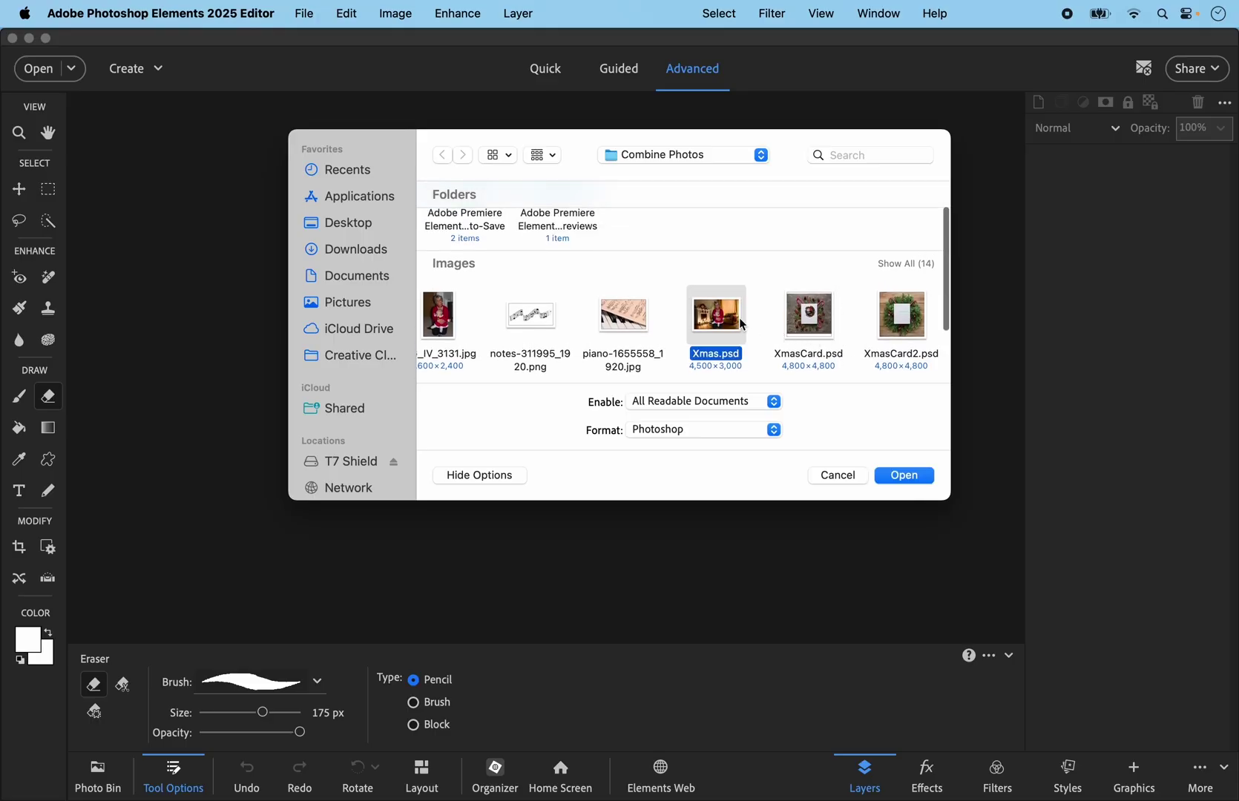
click(909, 475)
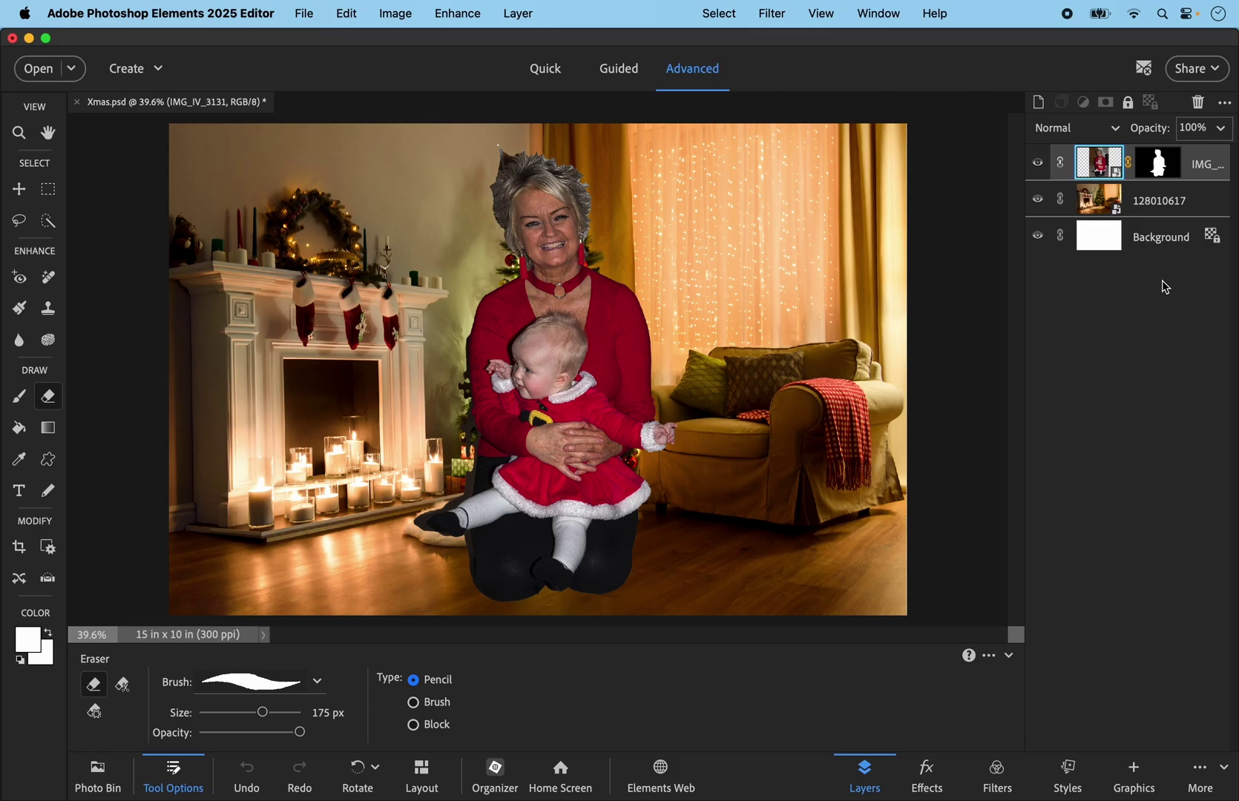
Load the woman and baby layer's mask as a selection and refine its edge with Smart Radius at 9.1 px.
super+click(1159, 165)
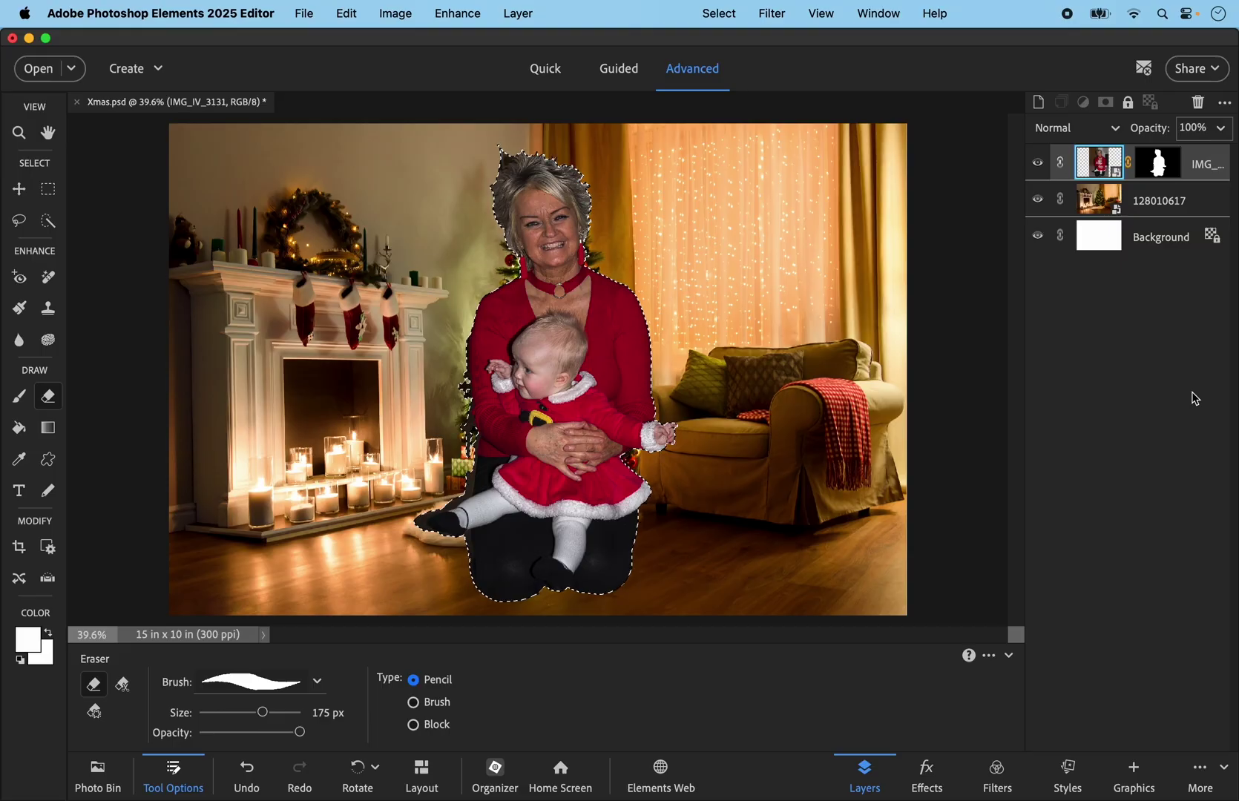
click(714, 14)
click(745, 181)
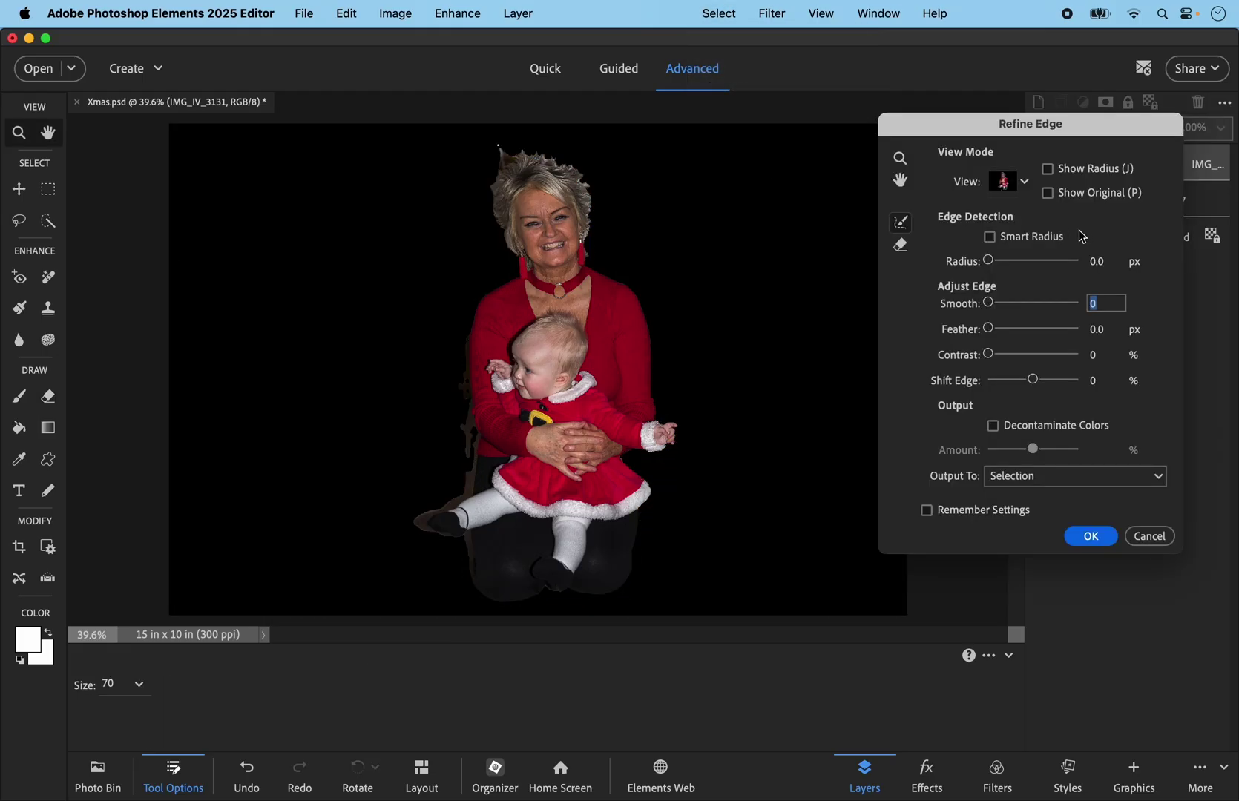
click(991, 238)
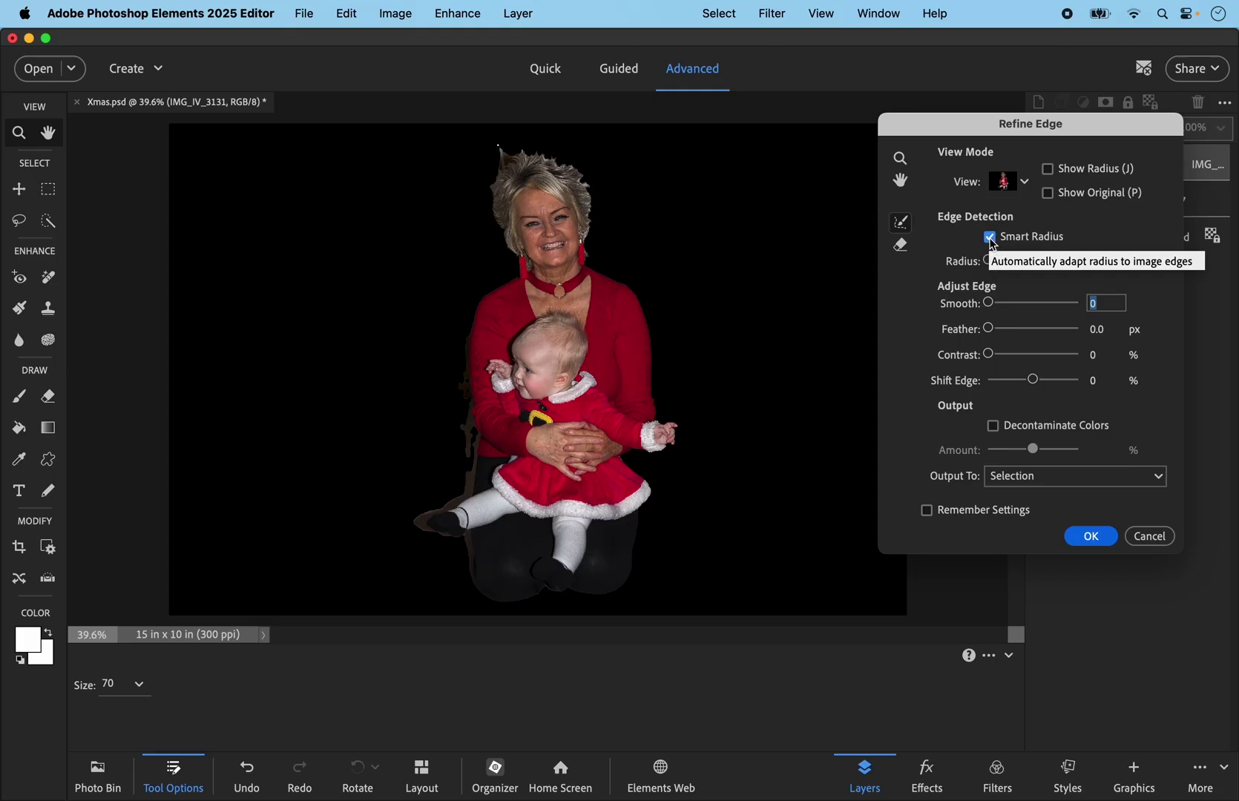
click(989, 264)
drag(1005, 267, 1023, 265)
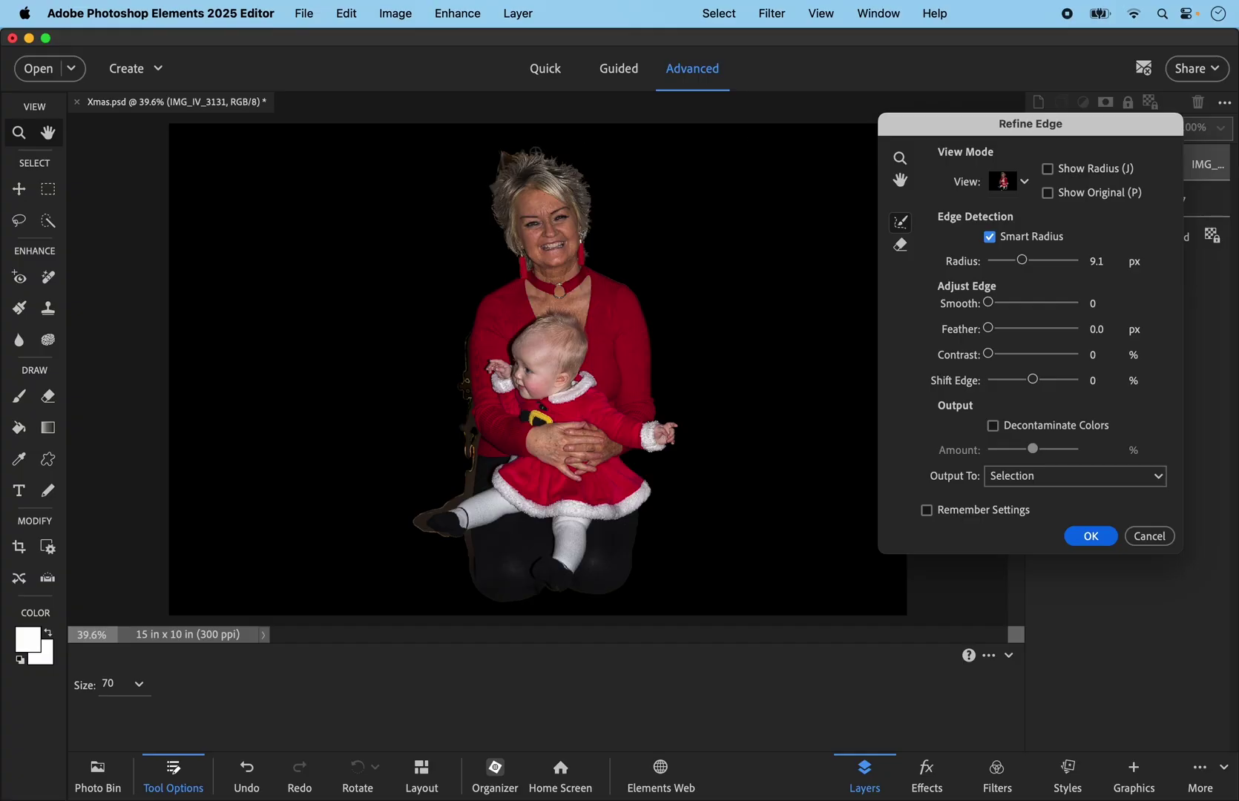
Brush along the hair and leftover background edges, enable Decontaminate Colors, and output the refinement to a new layer with layer mask.
drag(524, 152, 493, 181)
drag(465, 346, 467, 412)
click(995, 428)
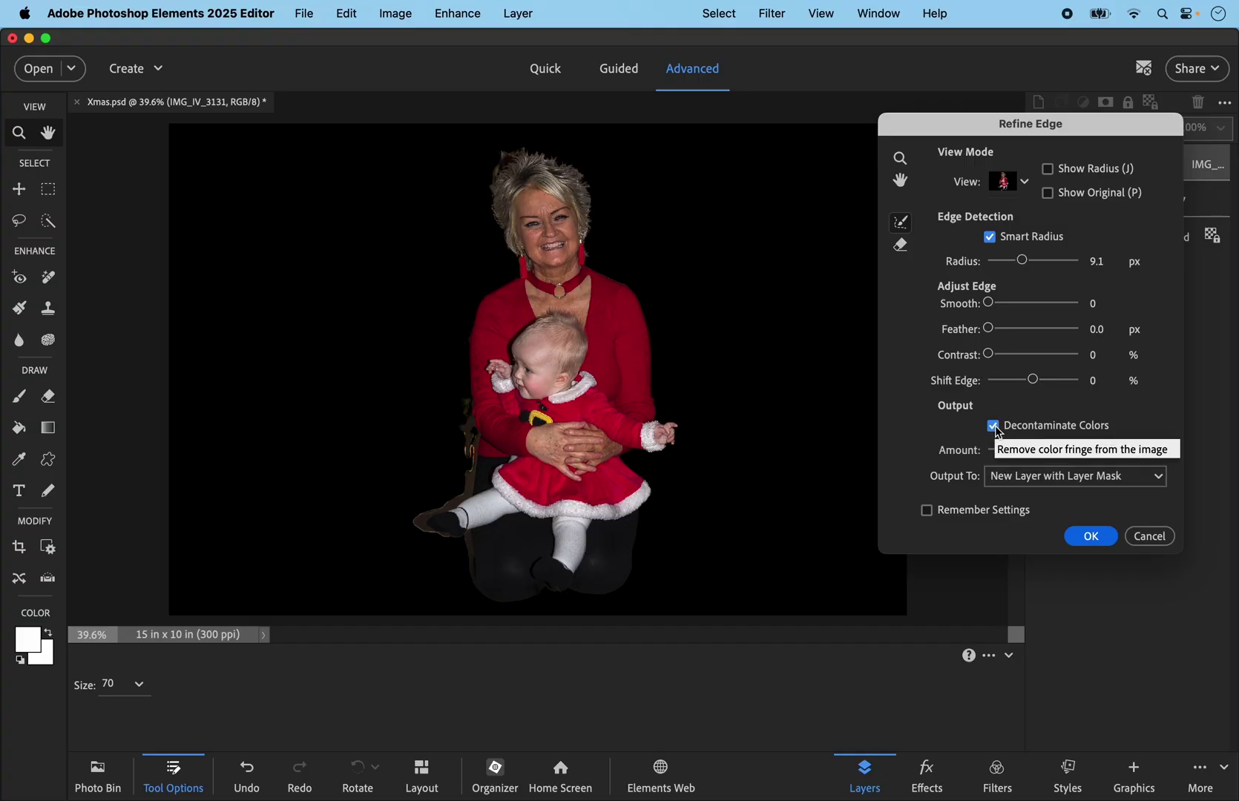
drag(466, 377, 470, 484)
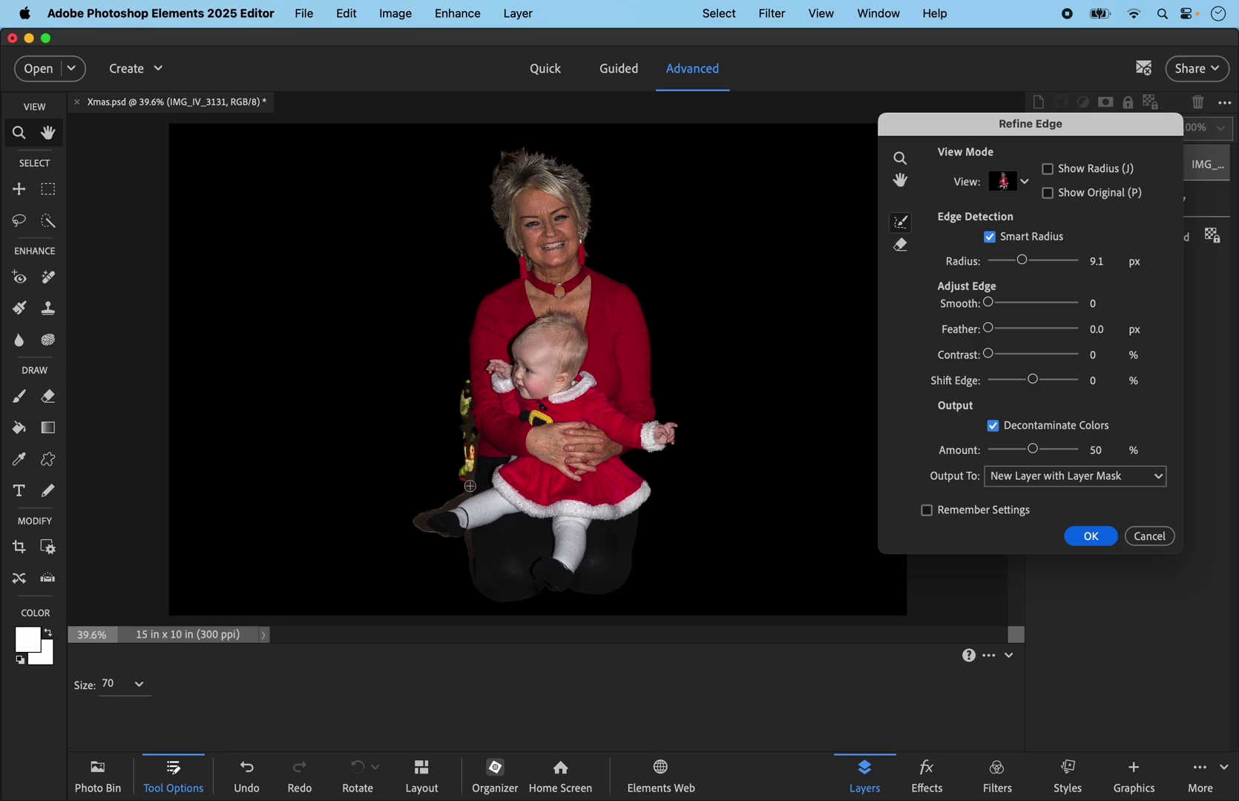
drag(466, 418, 474, 458)
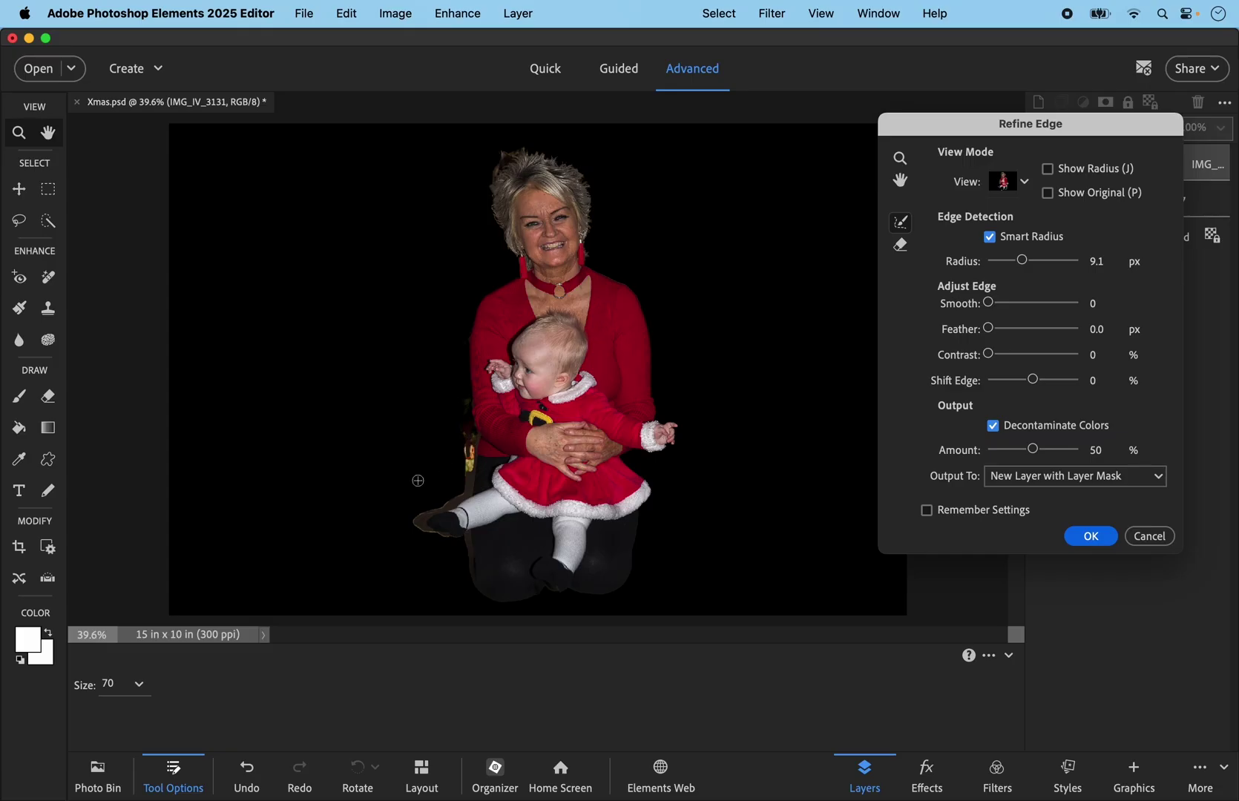
drag(471, 444, 469, 469)
mouse_move(451, 500)
mouse_down()
mouse_move(419, 526)
mouse_move(460, 539)
mouse_up()
click(1092, 537)
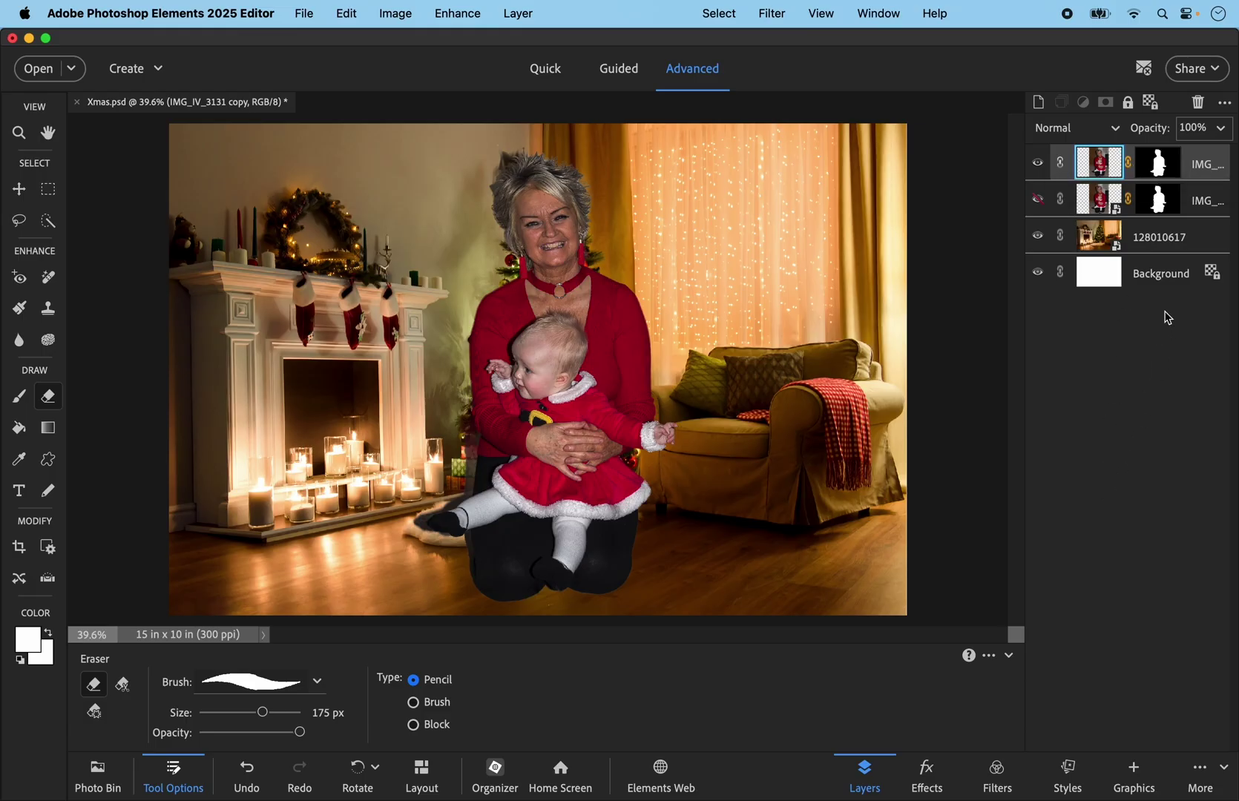
Target the refined copy's layer mask with the Brush tool, using black as the foreground colour.
click(1167, 161)
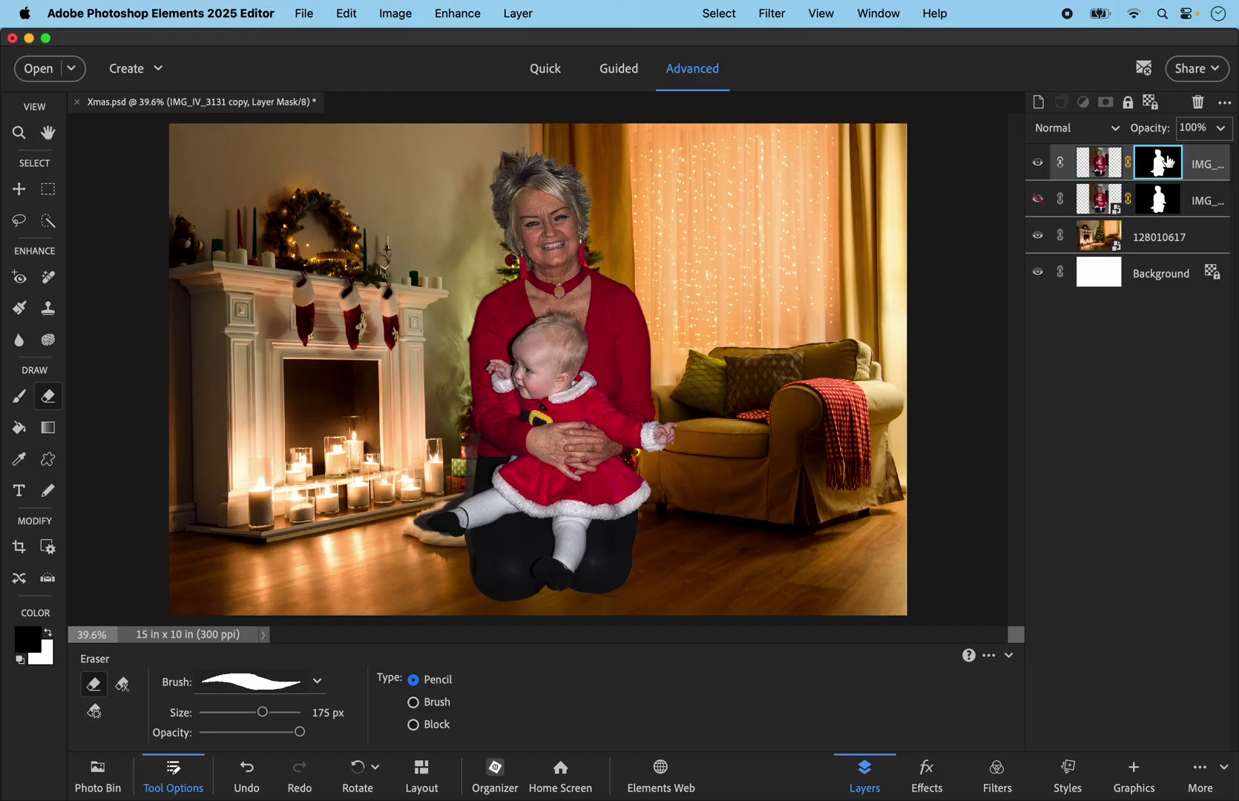
click(20, 398)
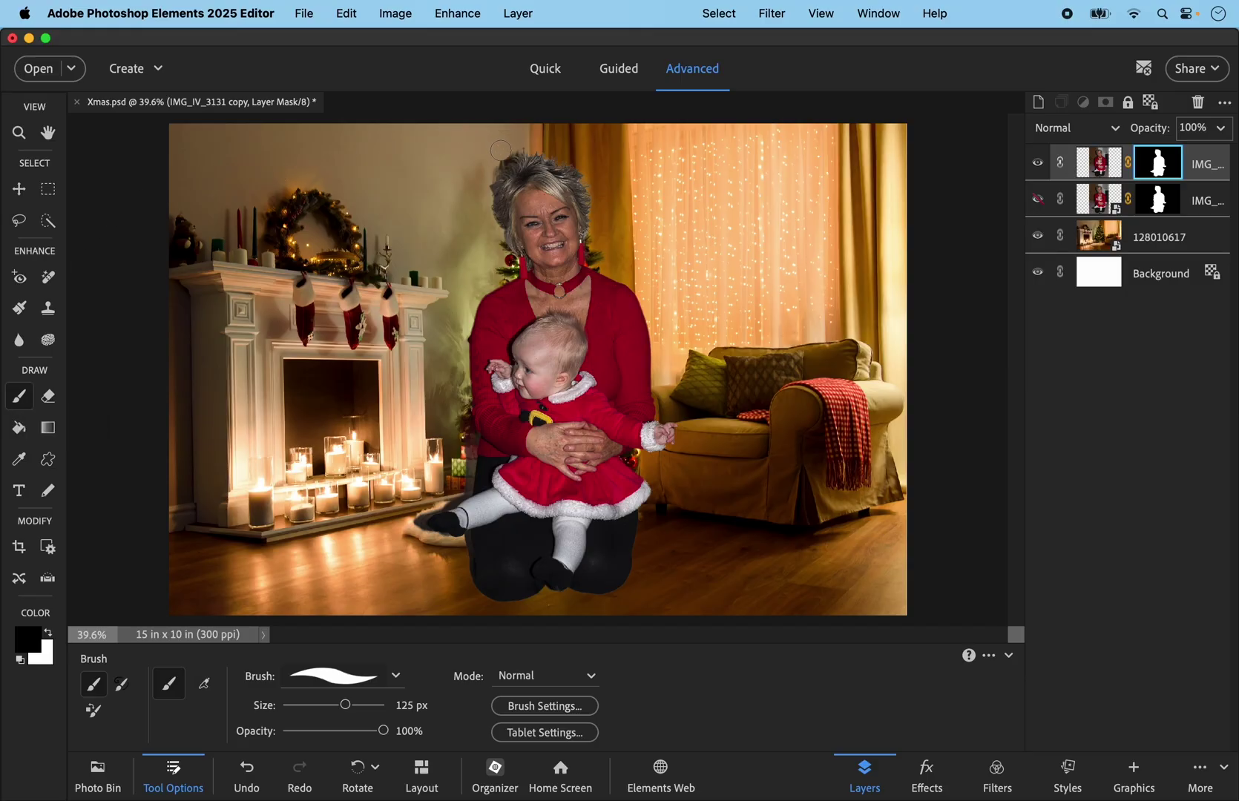
mouse_move(619, 799)
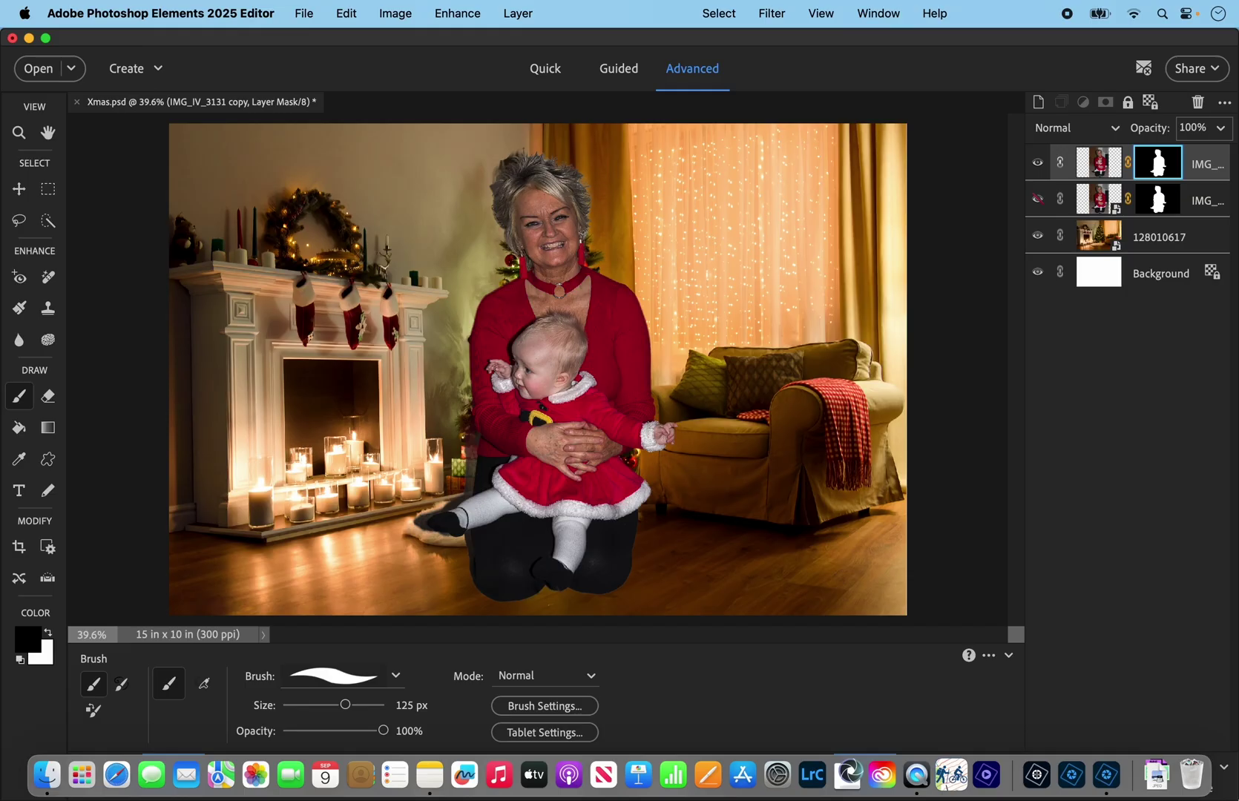
mouse_move(1236, 798)
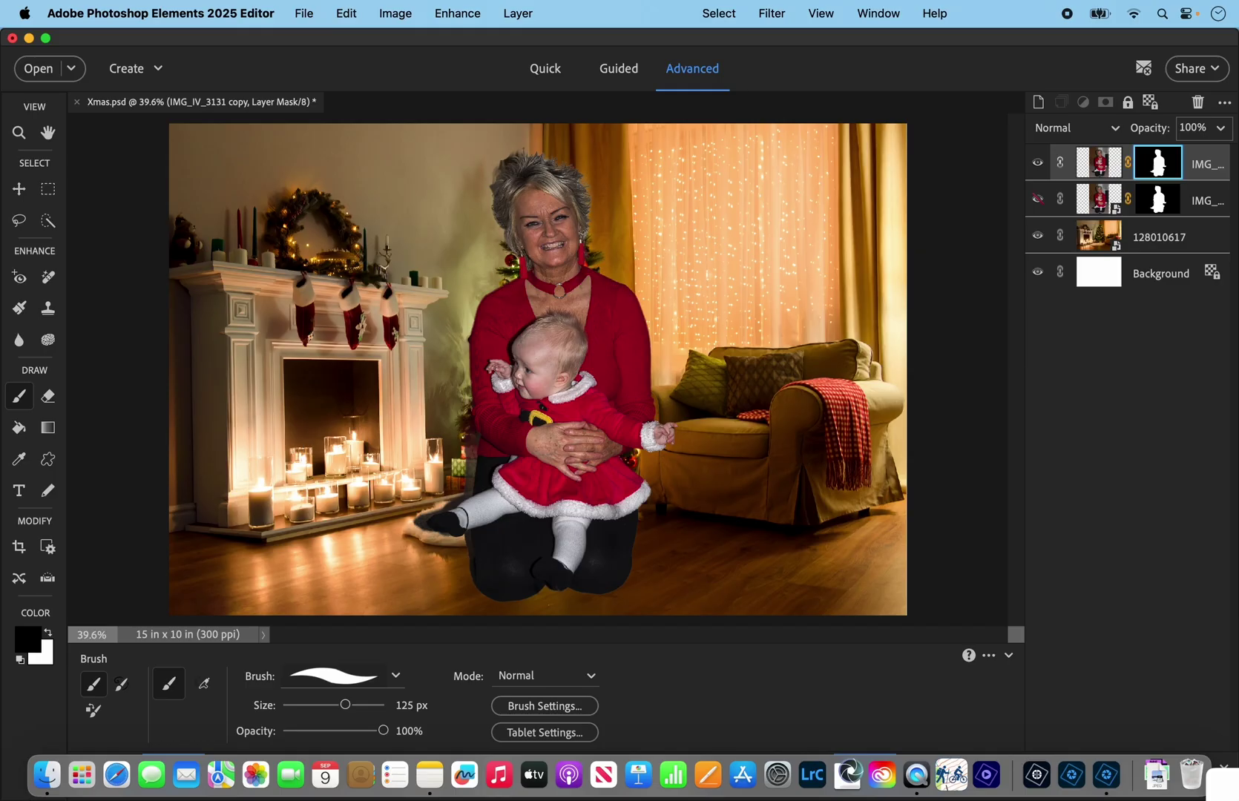
Scale the woman and baby layer to 68.97%, place it in front of the armchair, and accept the transform.
click(21, 192)
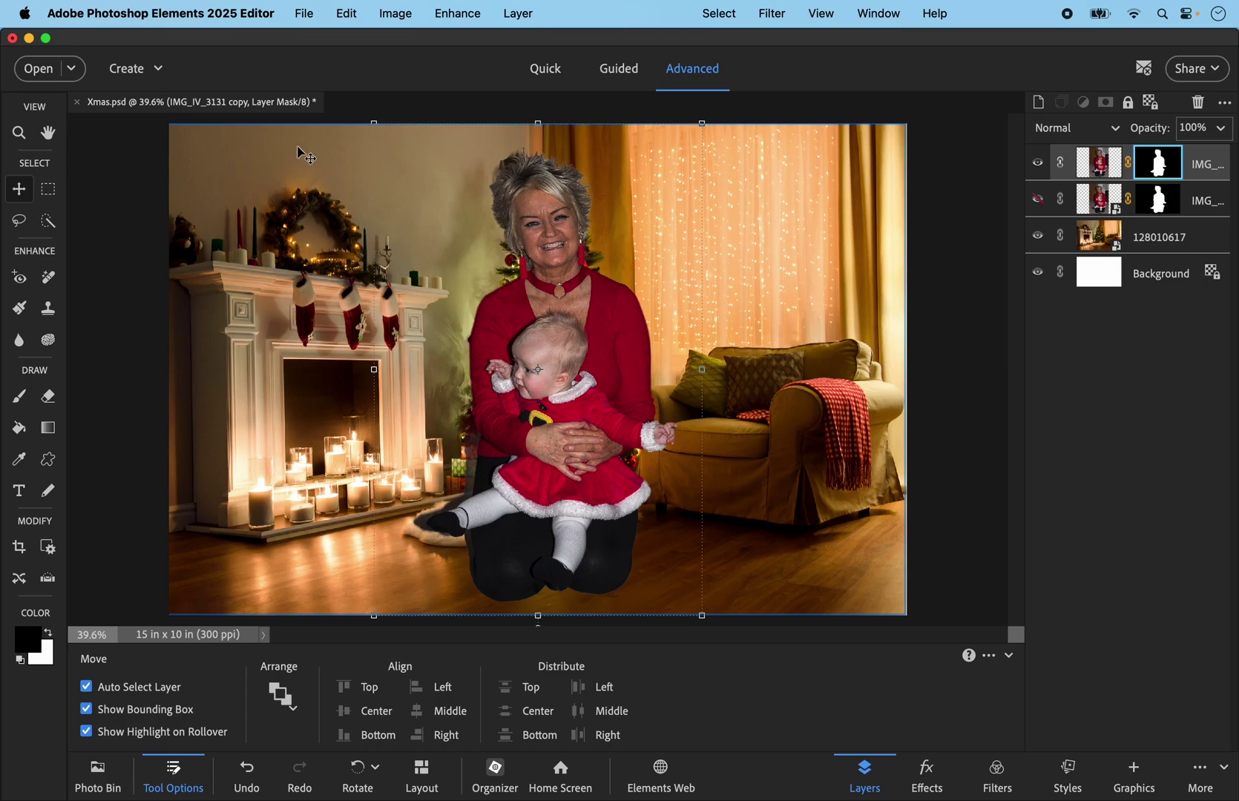
drag(370, 125, 513, 264)
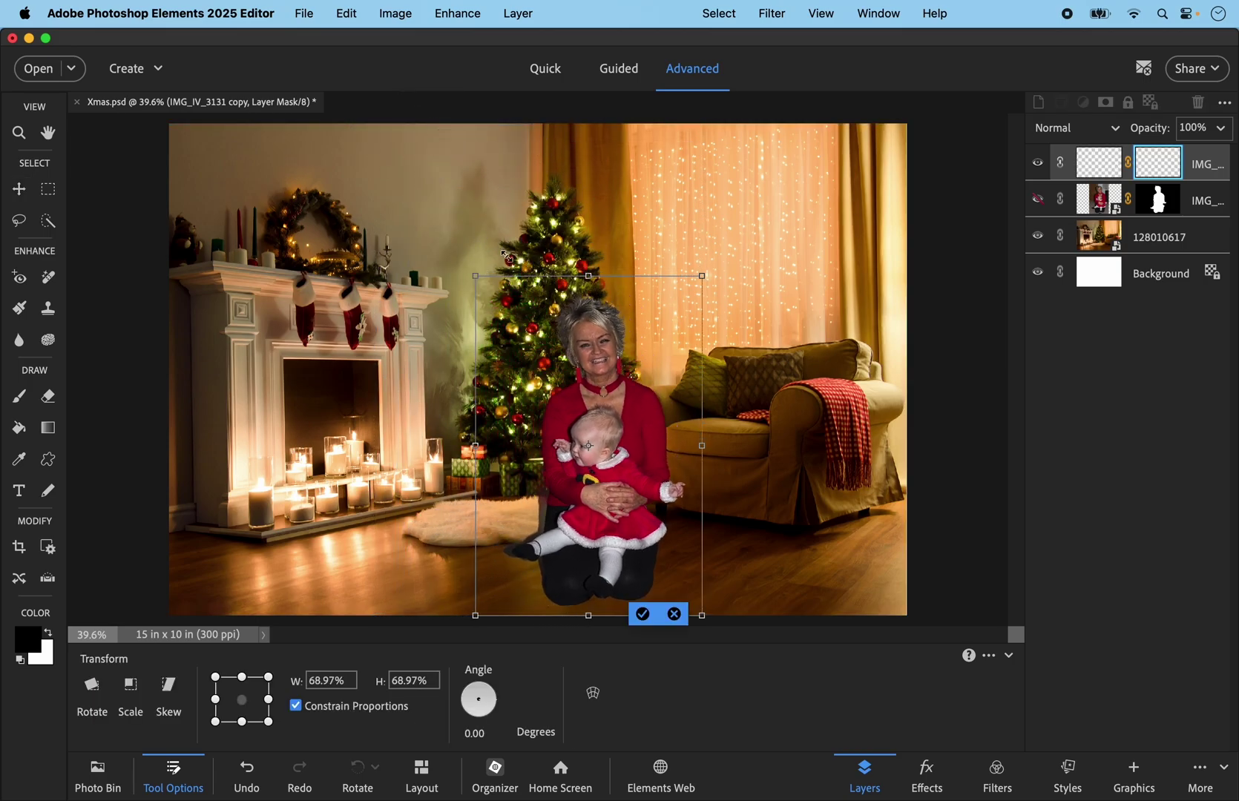
drag(597, 438, 711, 447)
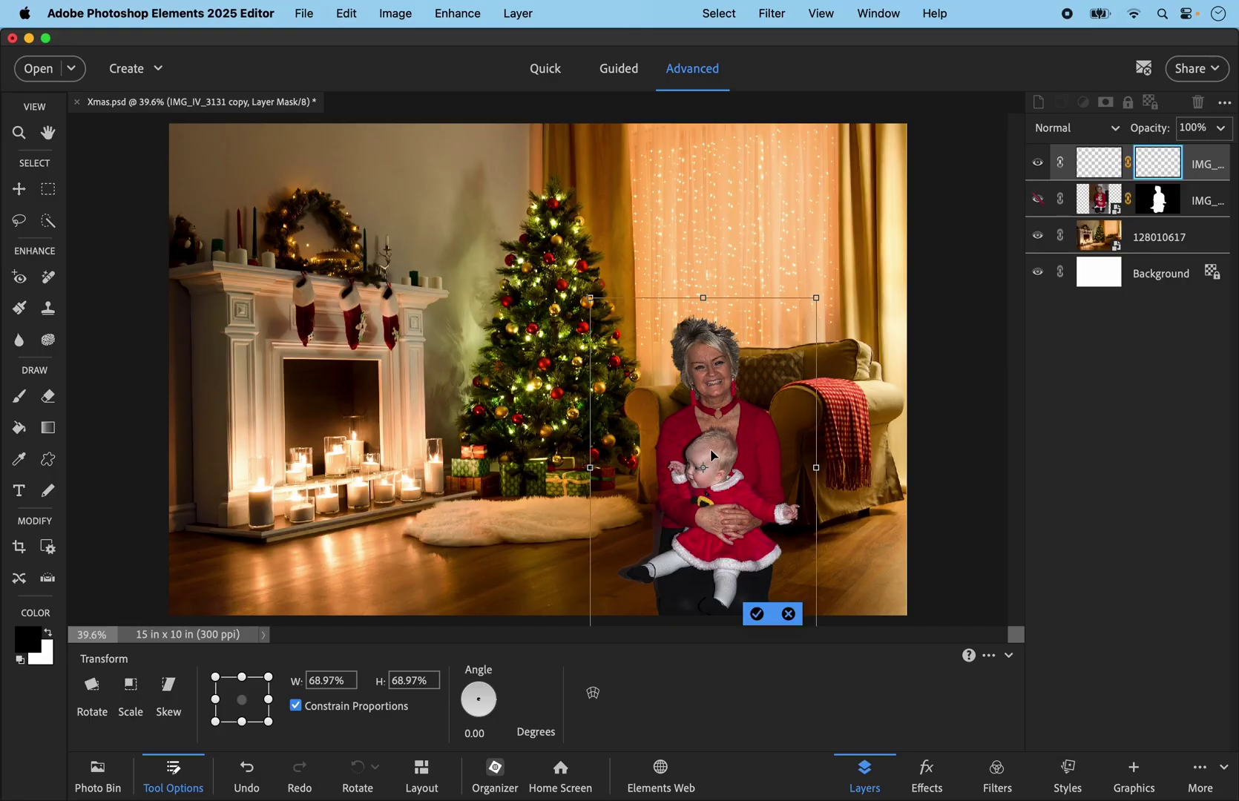
click(755, 614)
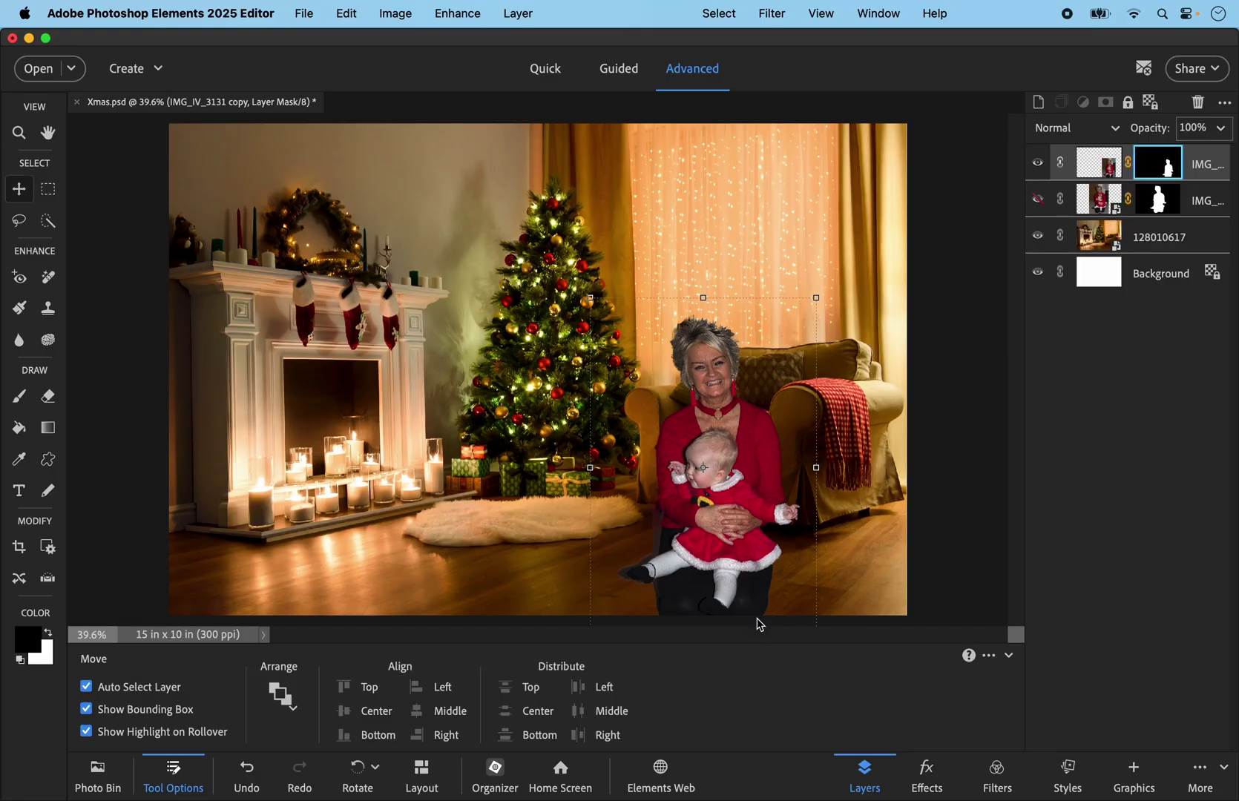
click(50, 135)
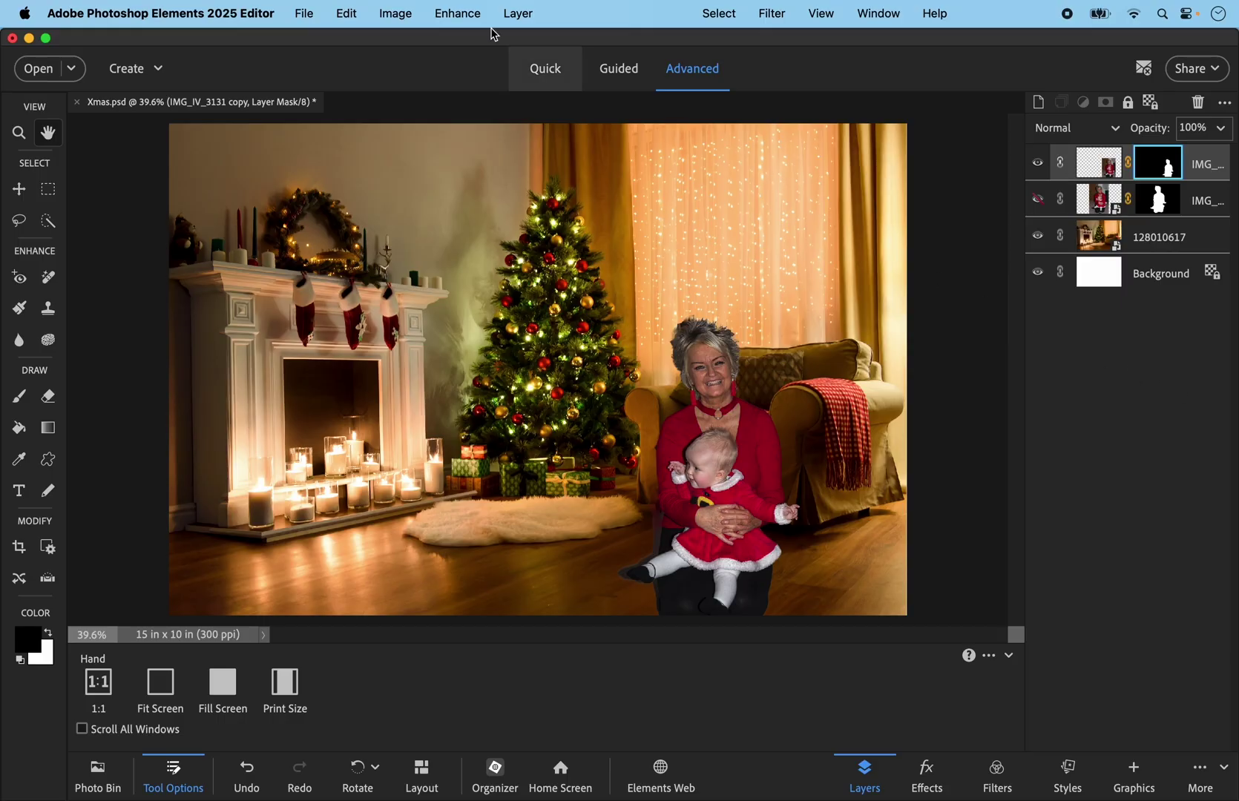
Save the composite in Photoshop format as Xmas.psd in the Combine Photos folder, replacing the existing file.
click(304, 15)
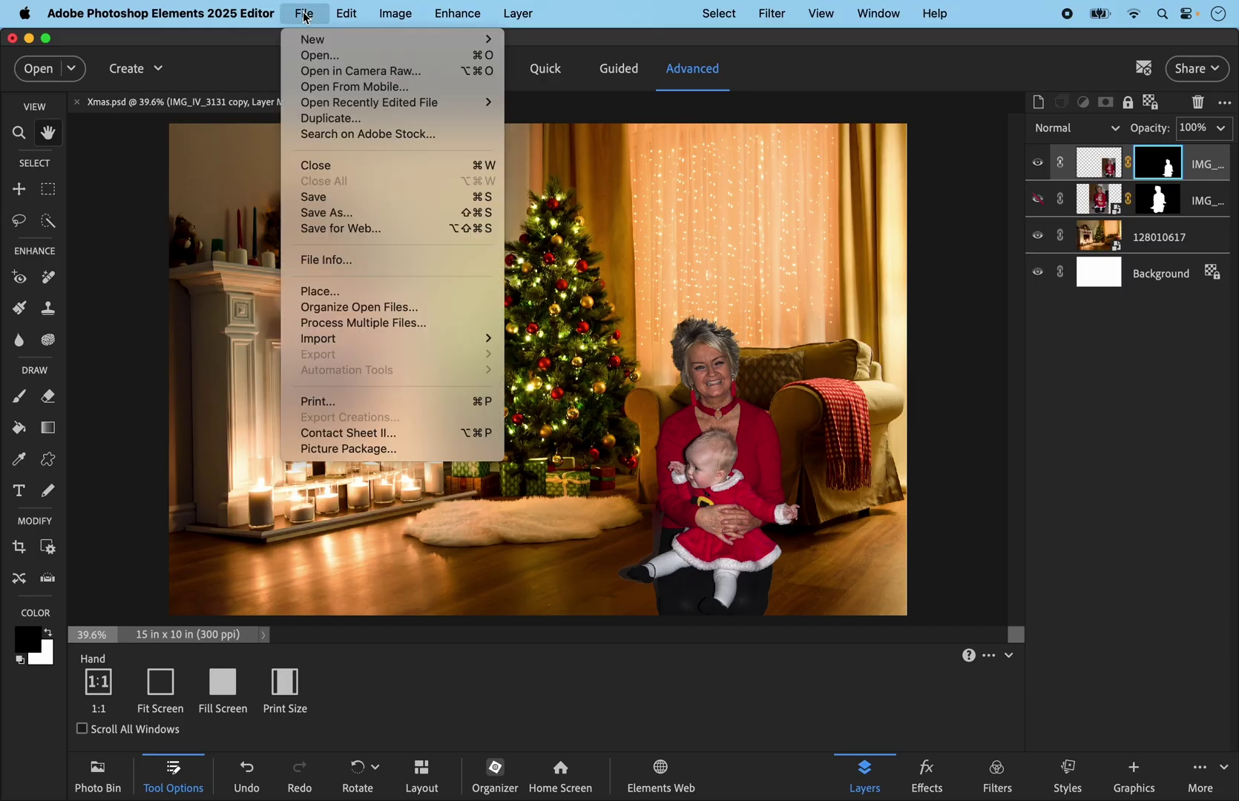
click(325, 196)
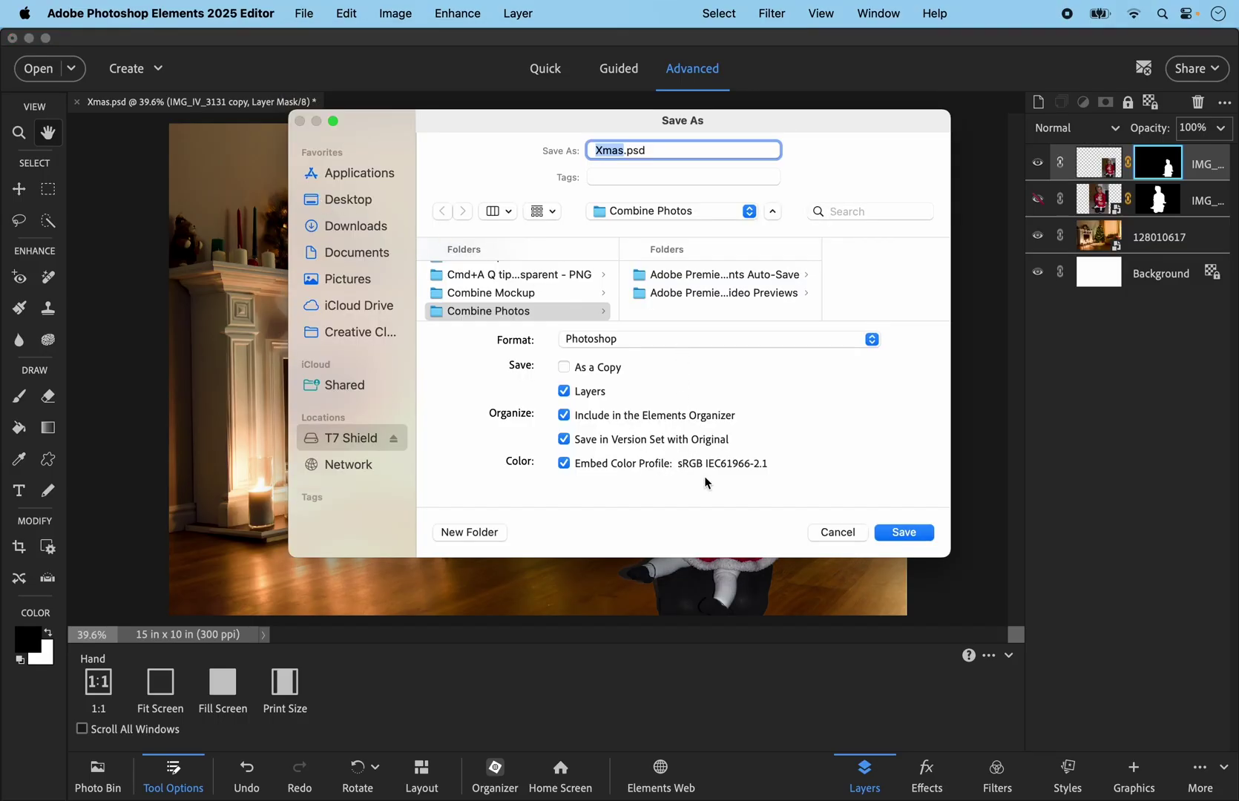
click(897, 532)
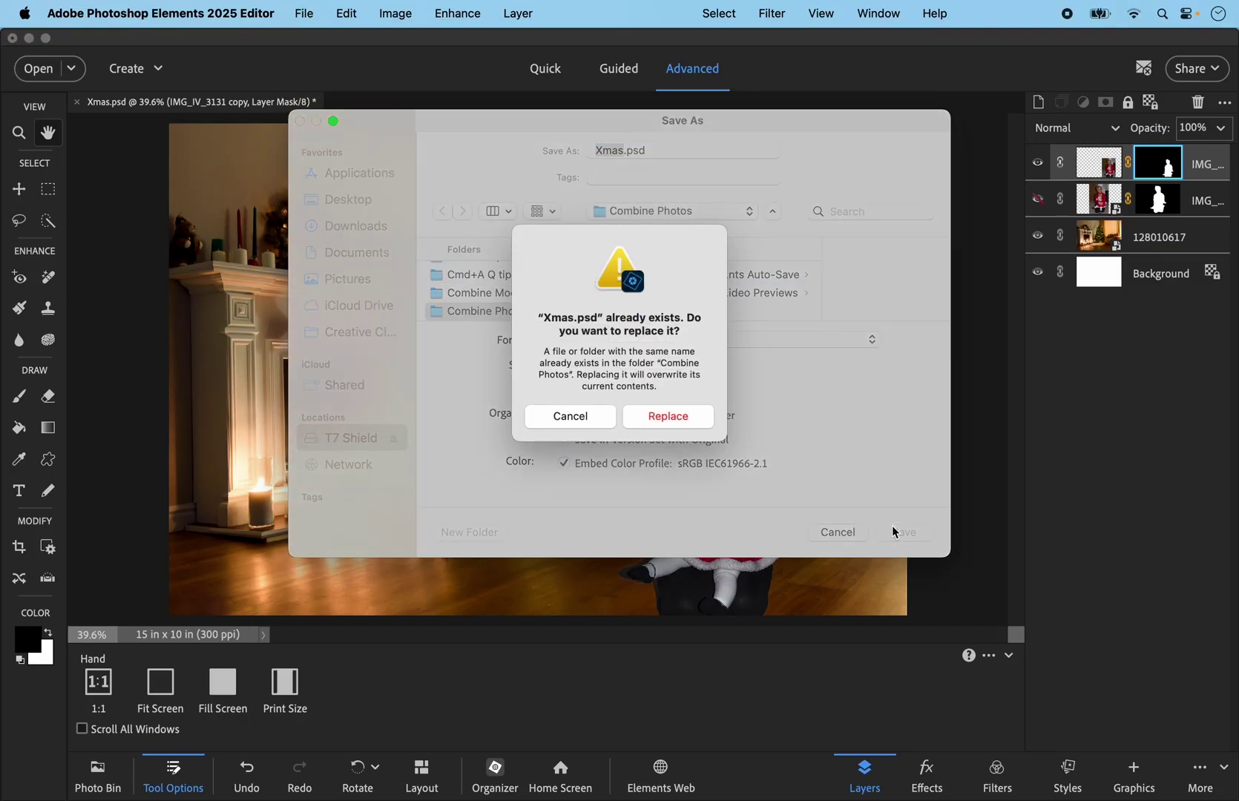
click(669, 419)
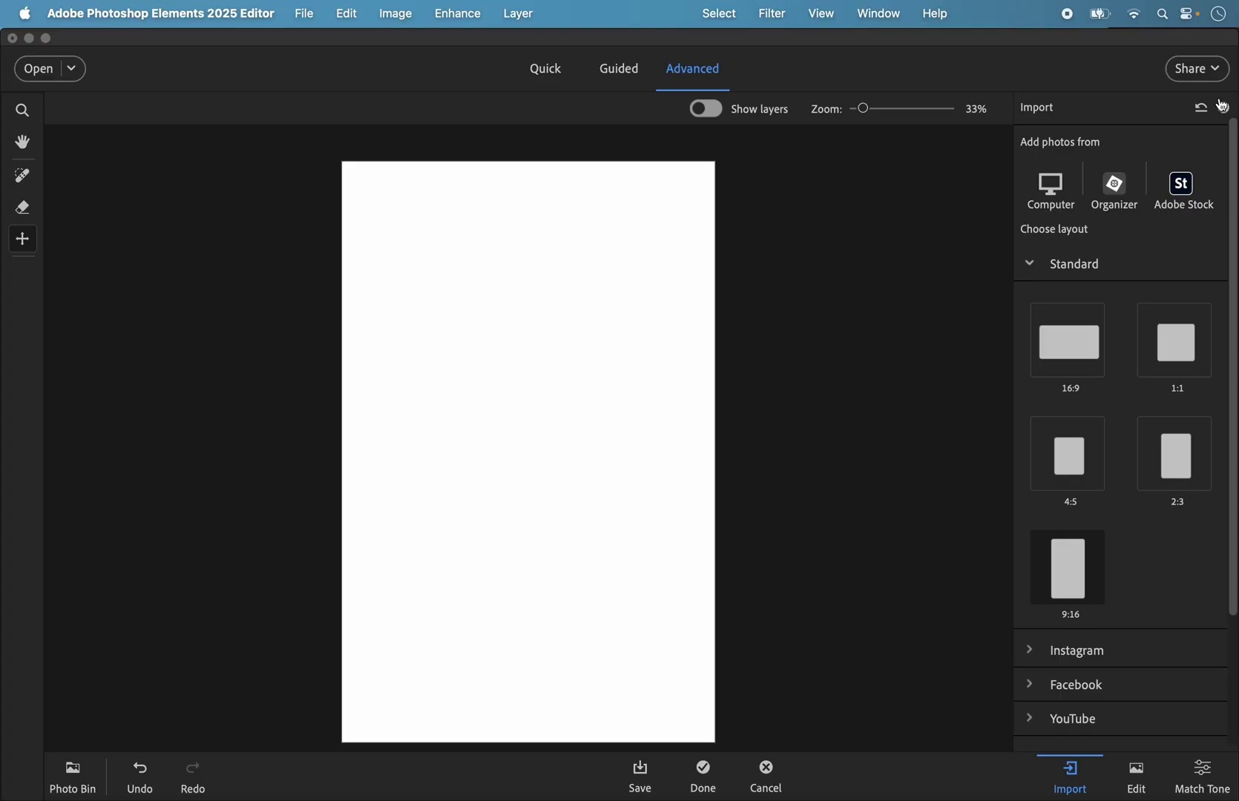
Import a free Adobe Stock photo of green leaves from the Nature backgrounds category and license it.
click(1181, 183)
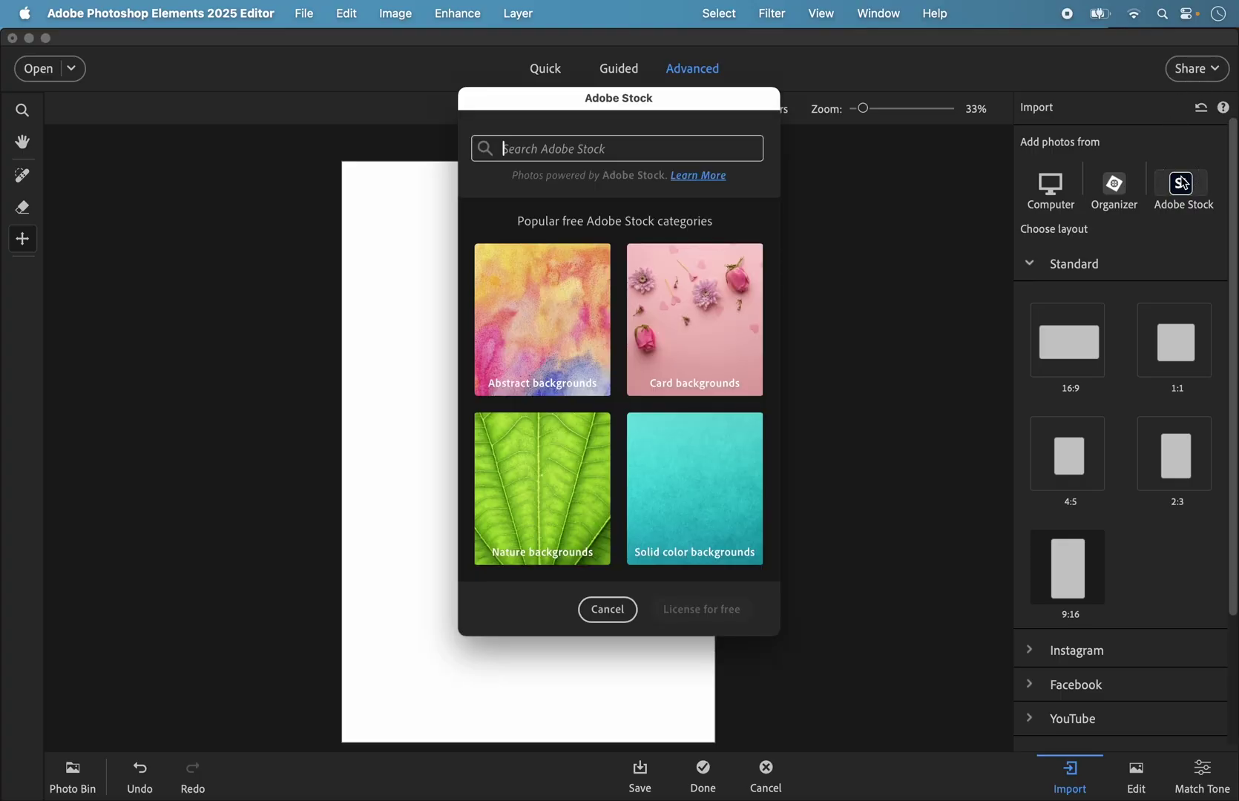
click(601, 494)
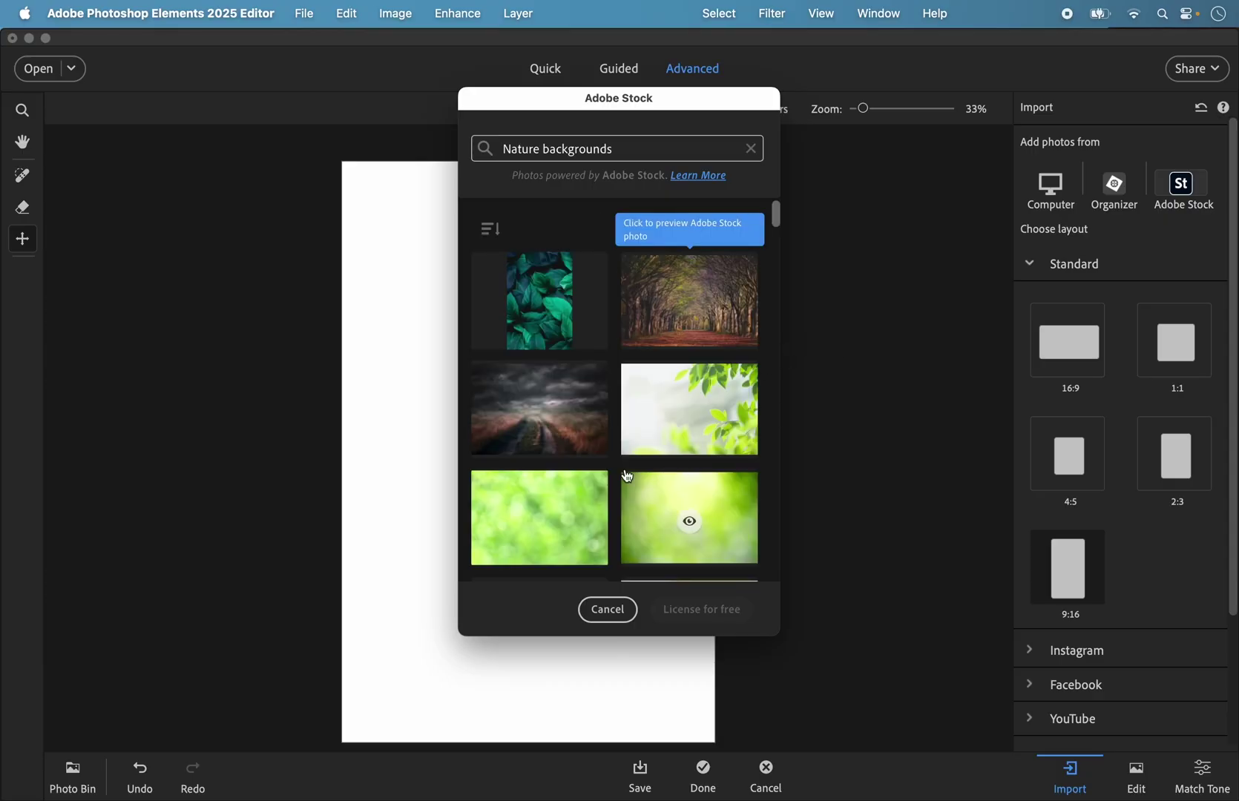
scroll(668, 482, down, 5)
scroll(626, 466, down, 1)
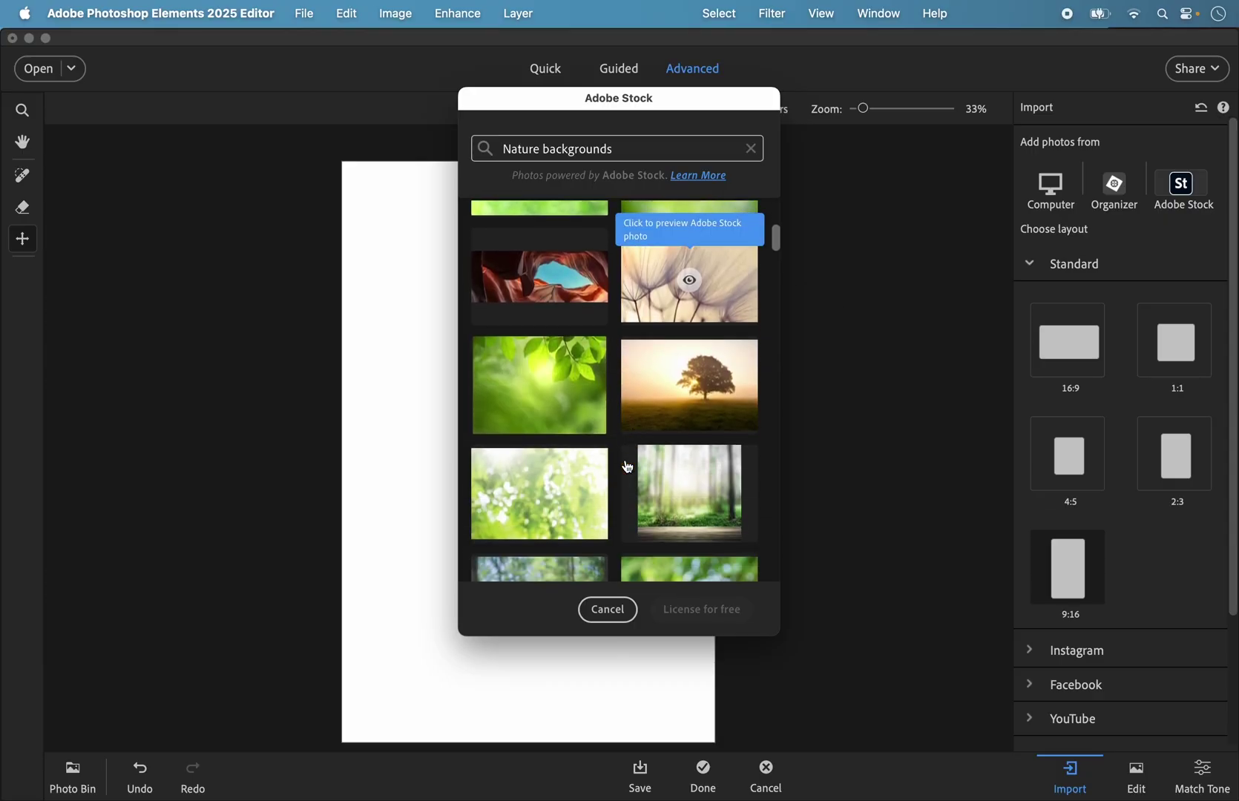
click(560, 378)
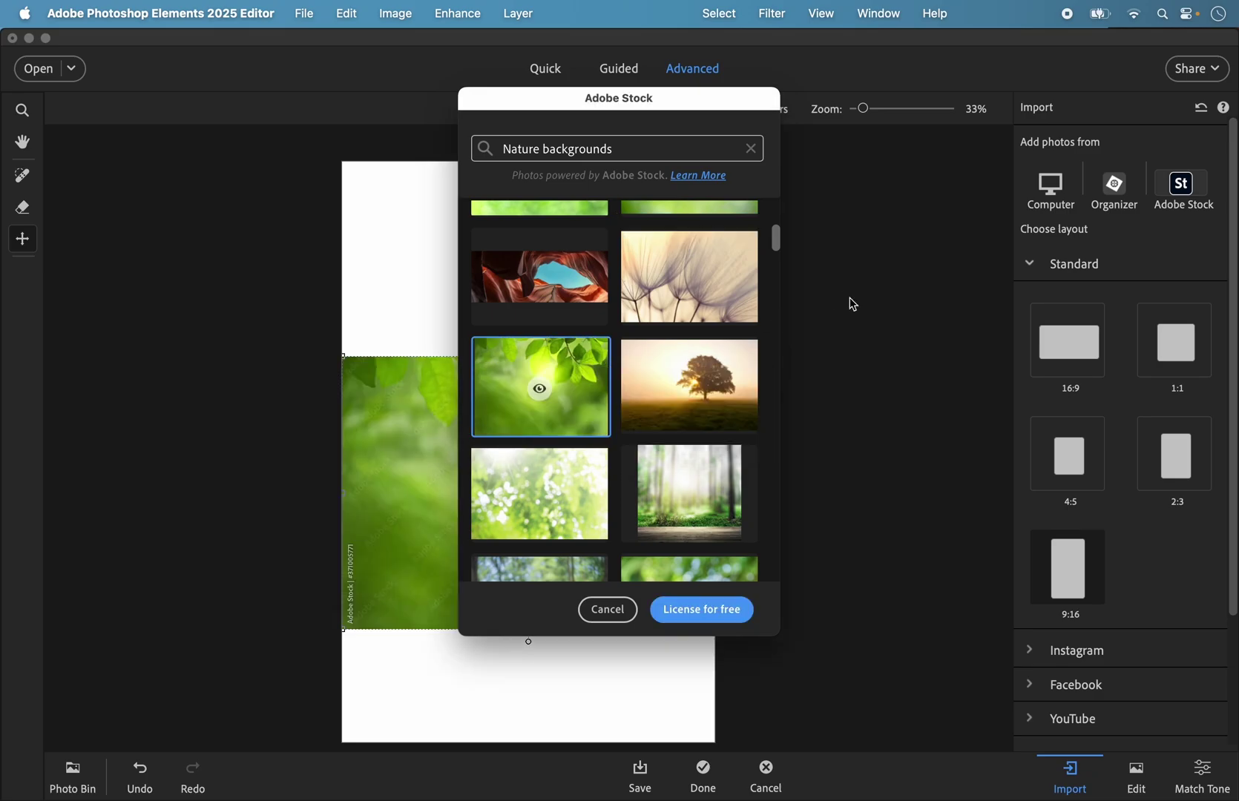
click(695, 619)
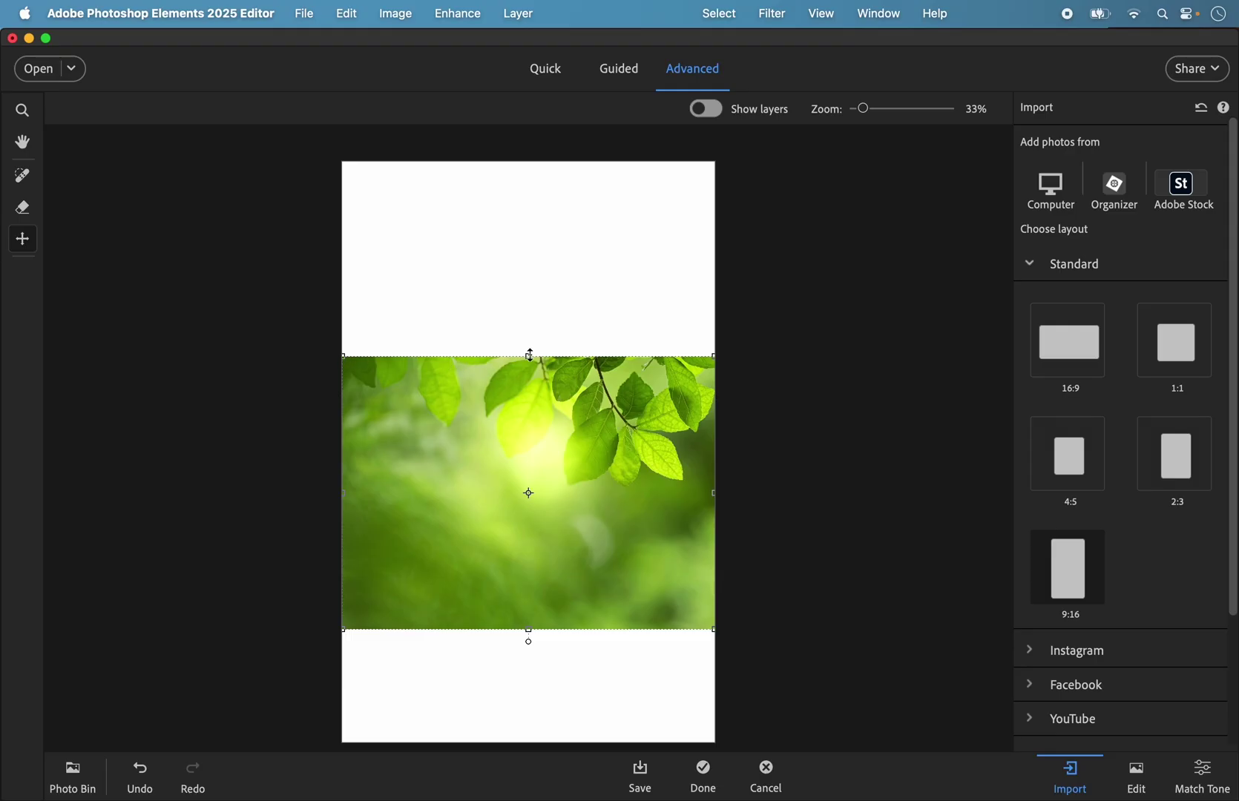
Stretch the leaf background vertically to fill the whole 9:16 canvas and accept the transform.
drag(528, 354, 525, 141)
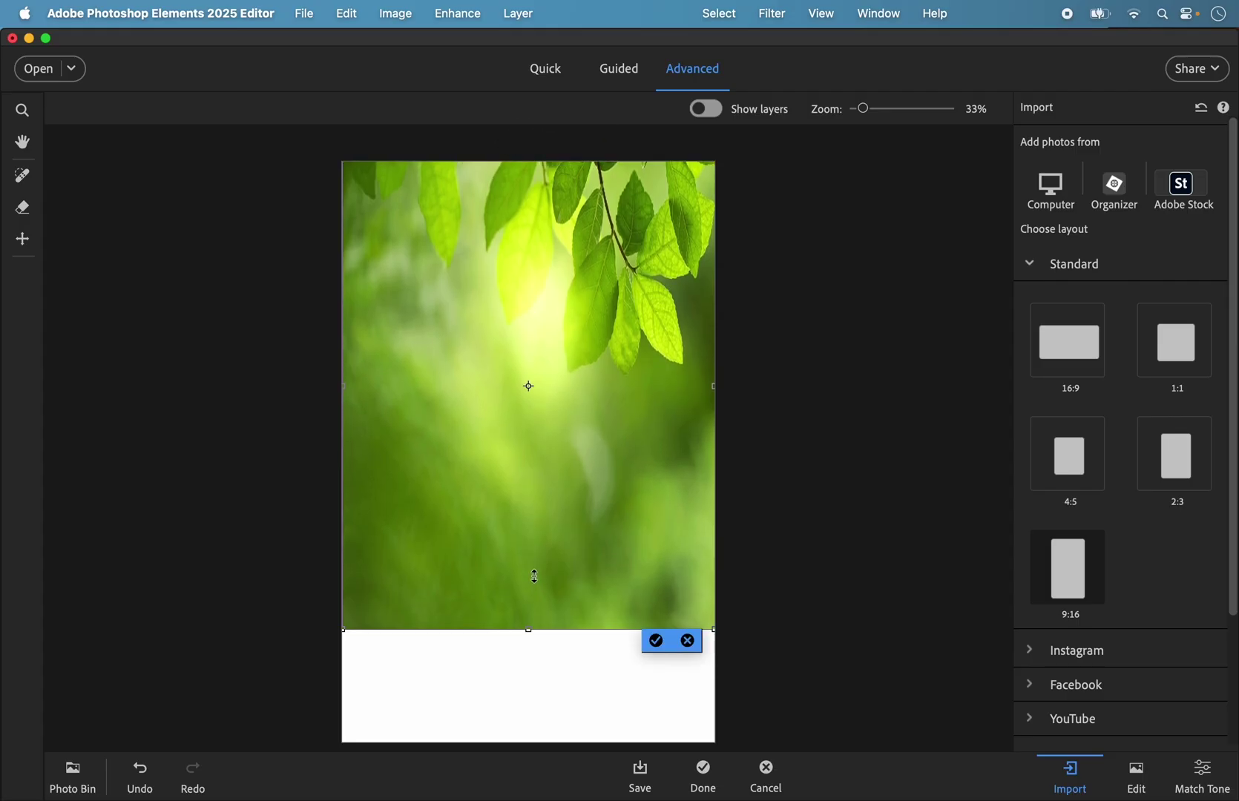
drag(528, 630, 553, 792)
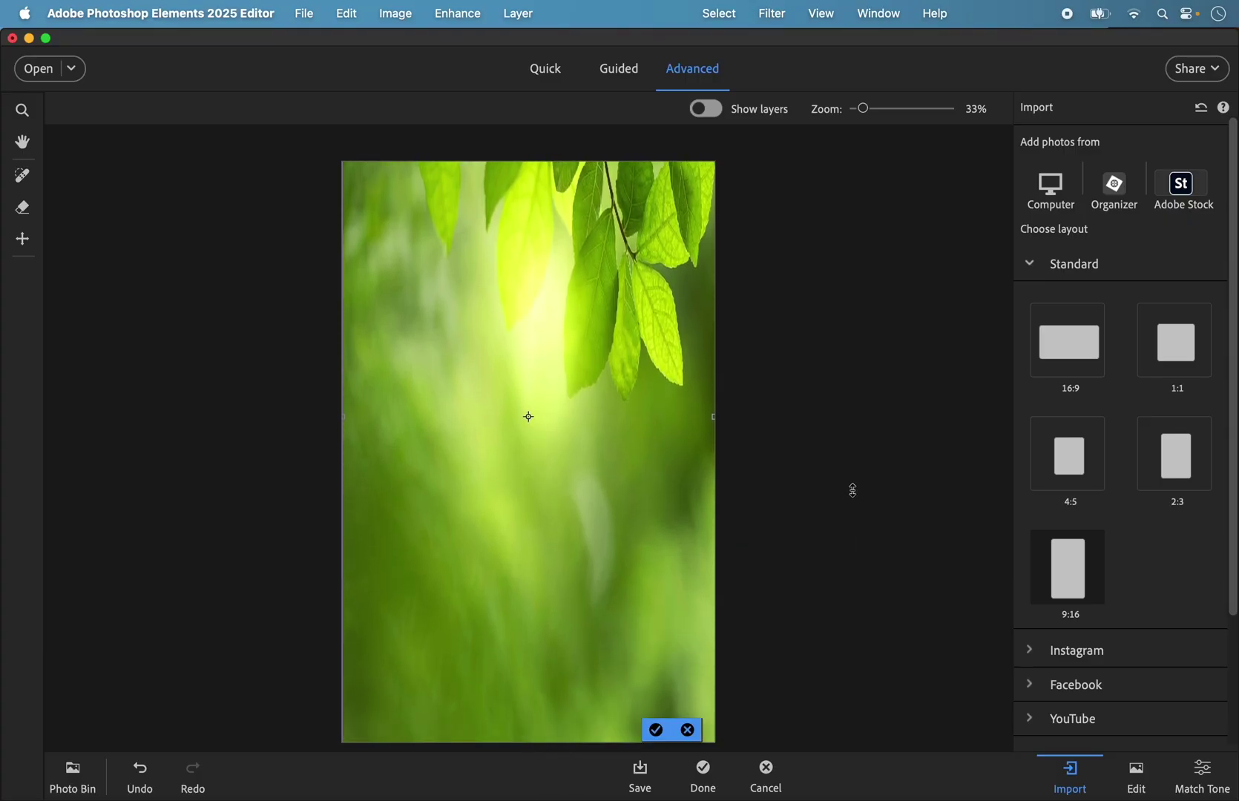
click(658, 729)
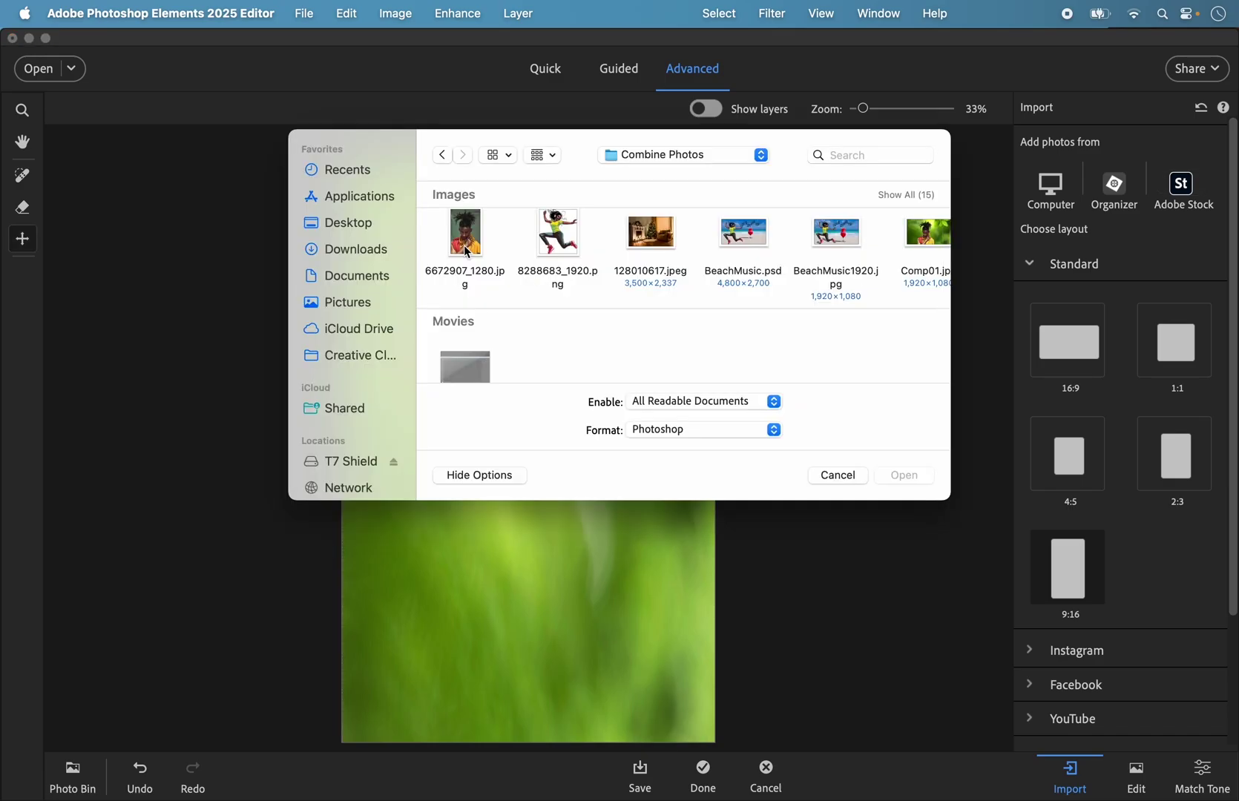
Import the portrait photo 6672907_1280.jpg from the Combine Photos folder into the 9:16 composite.
click(471, 236)
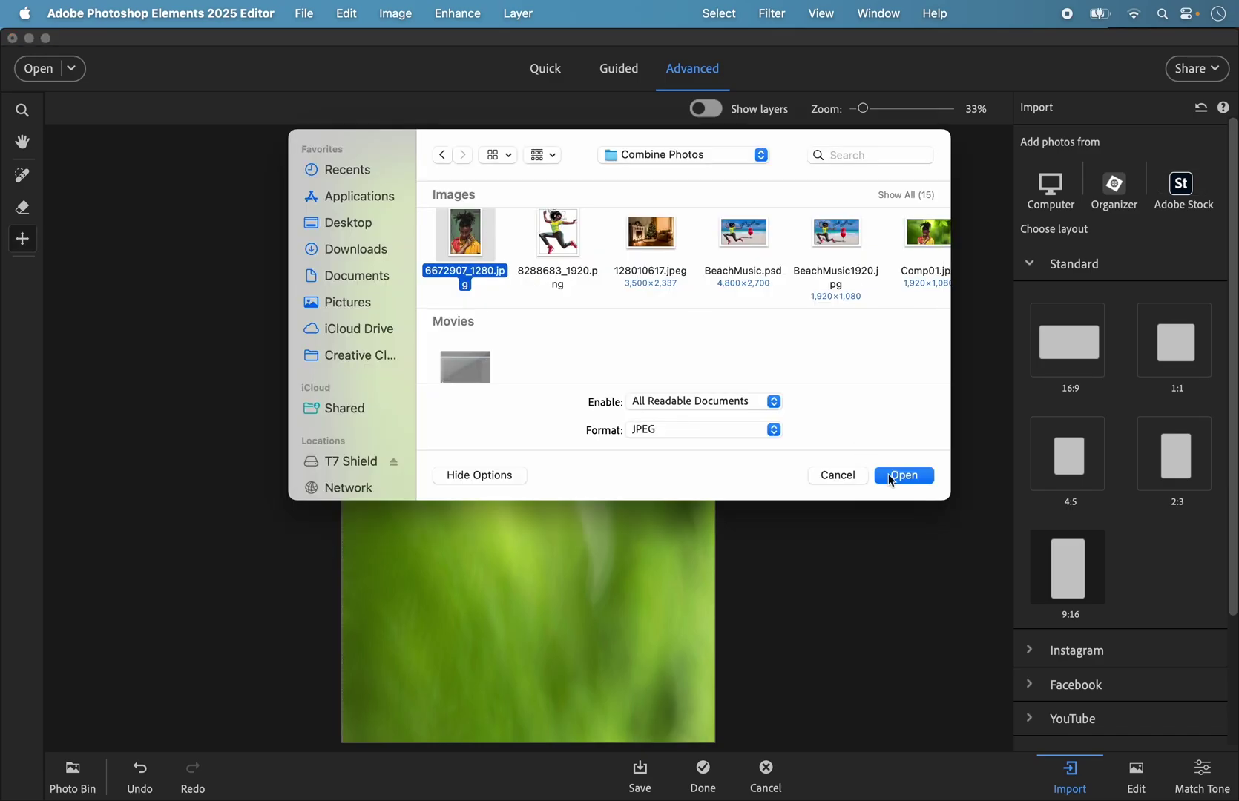
click(905, 475)
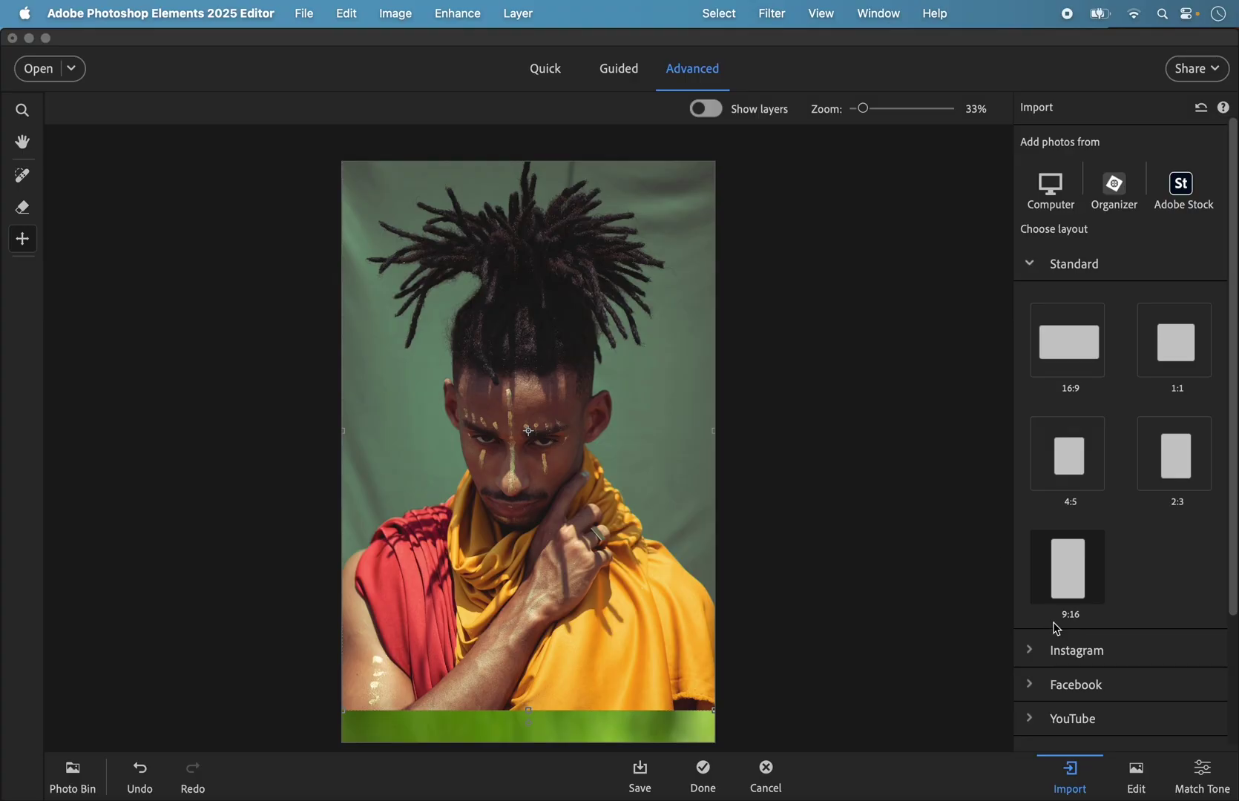
Remove the portrait's background and move the cut-out man down to the lower edge of the canvas.
click(1138, 771)
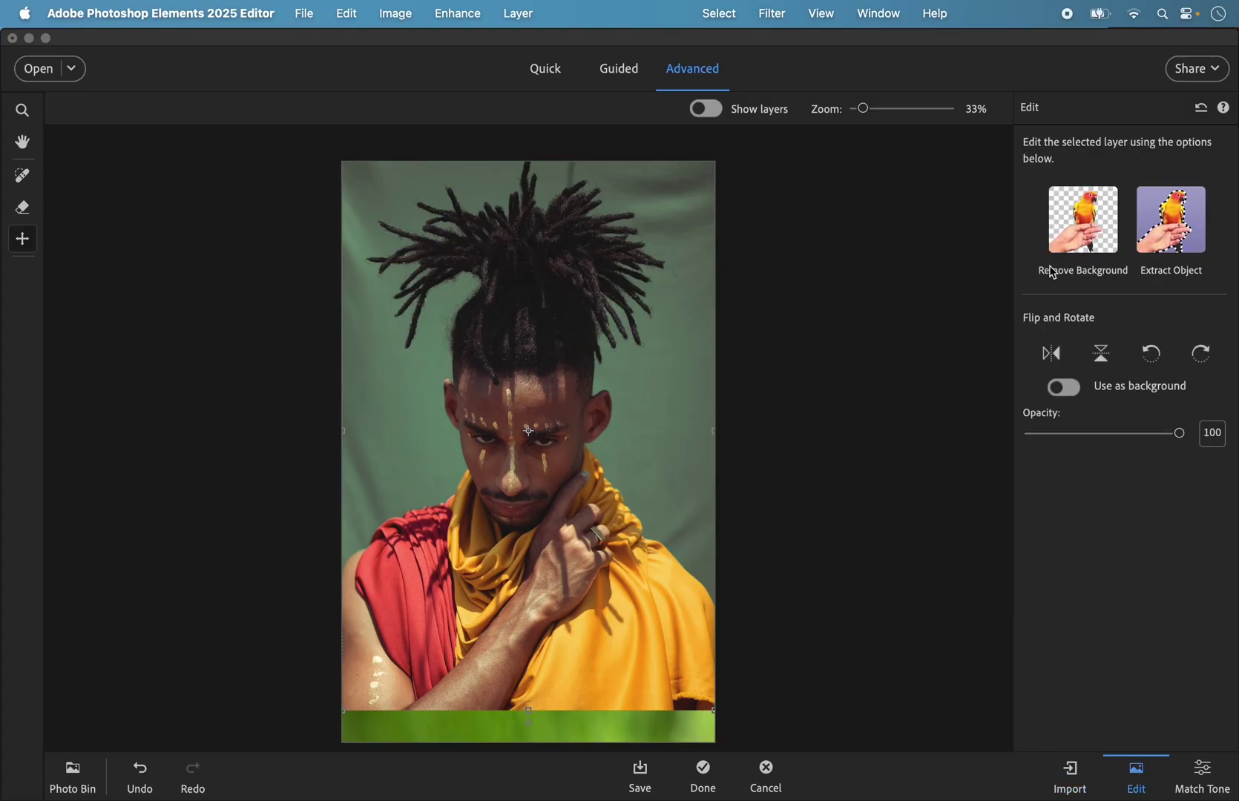
click(1072, 216)
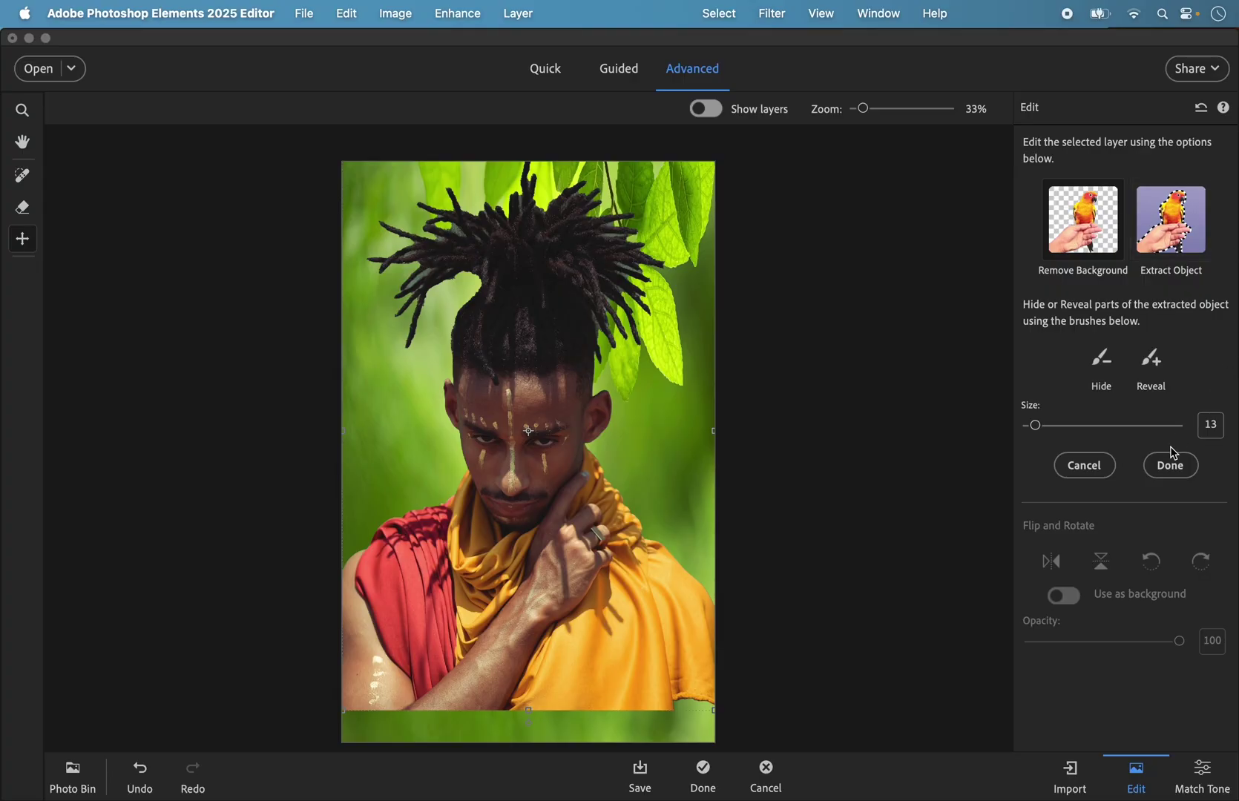
click(1173, 470)
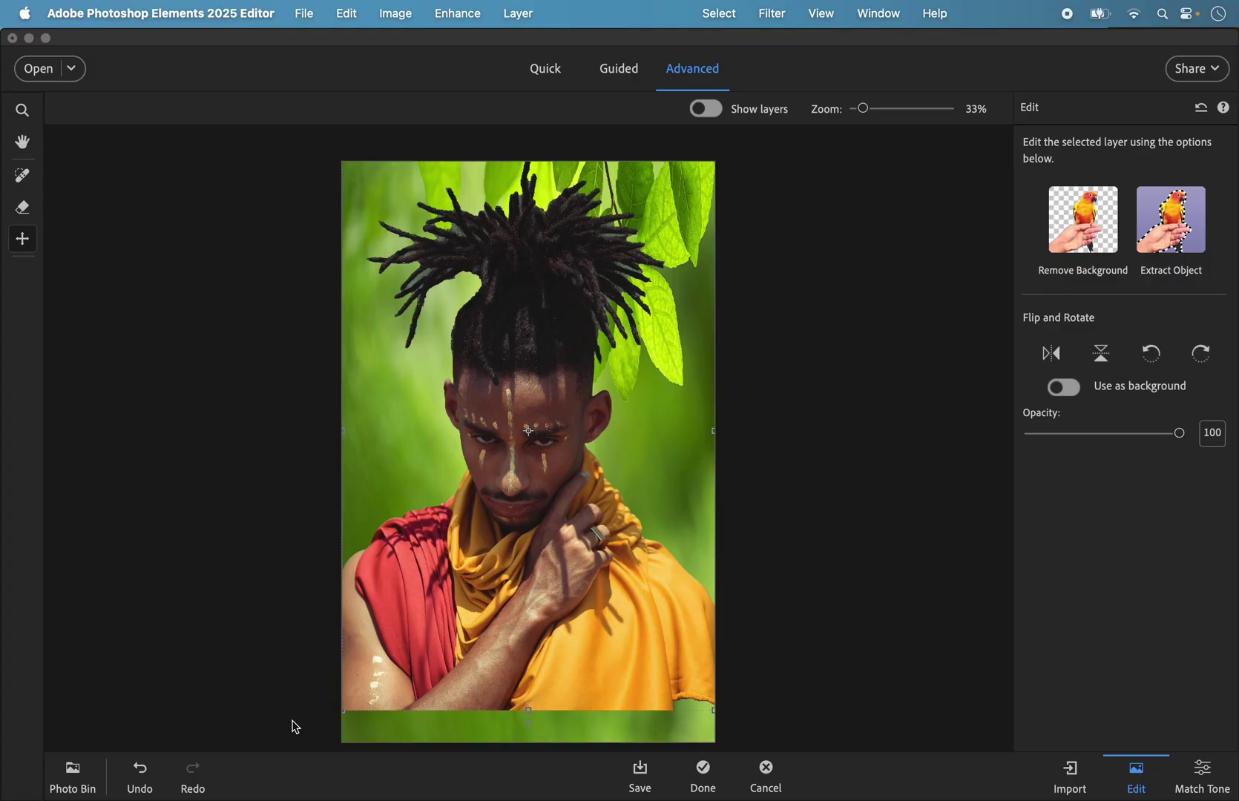
drag(504, 656, 509, 707)
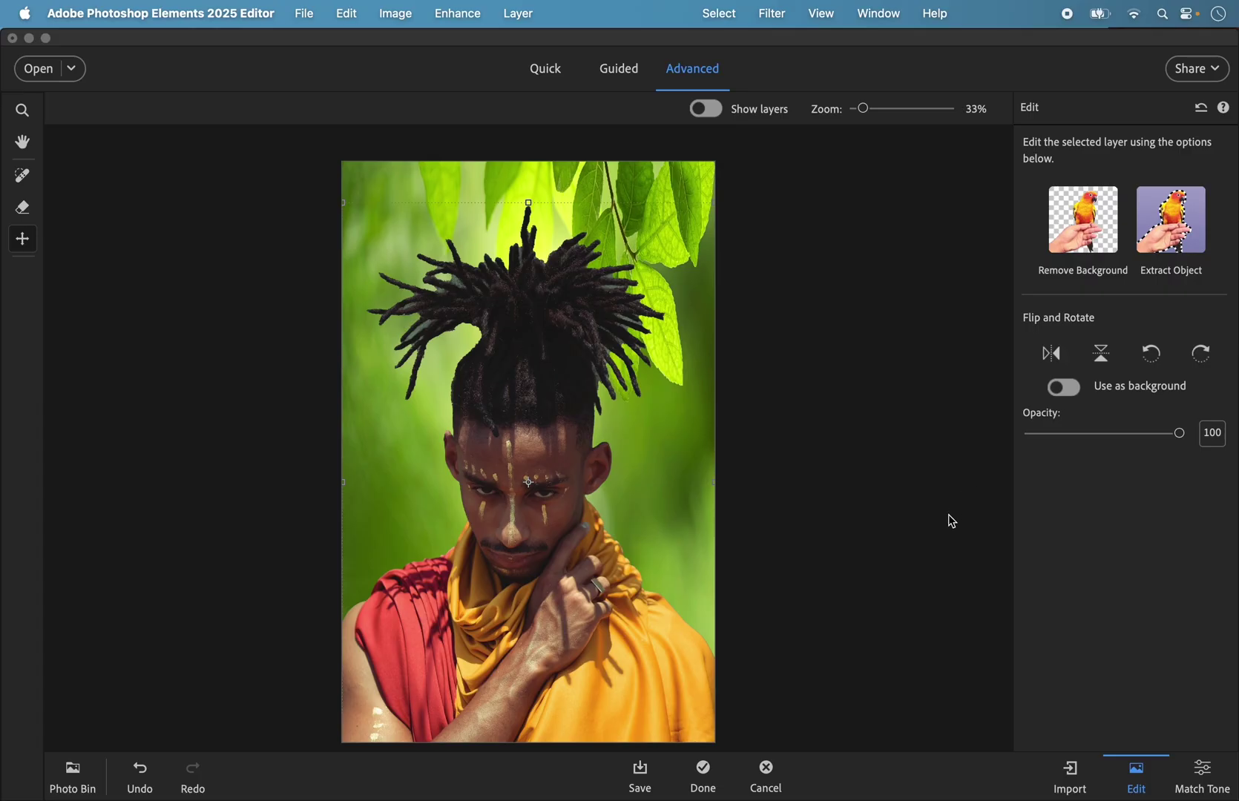
Save the composite in Photoshop format as Mn.psd in the Combine Photos folder.
click(641, 772)
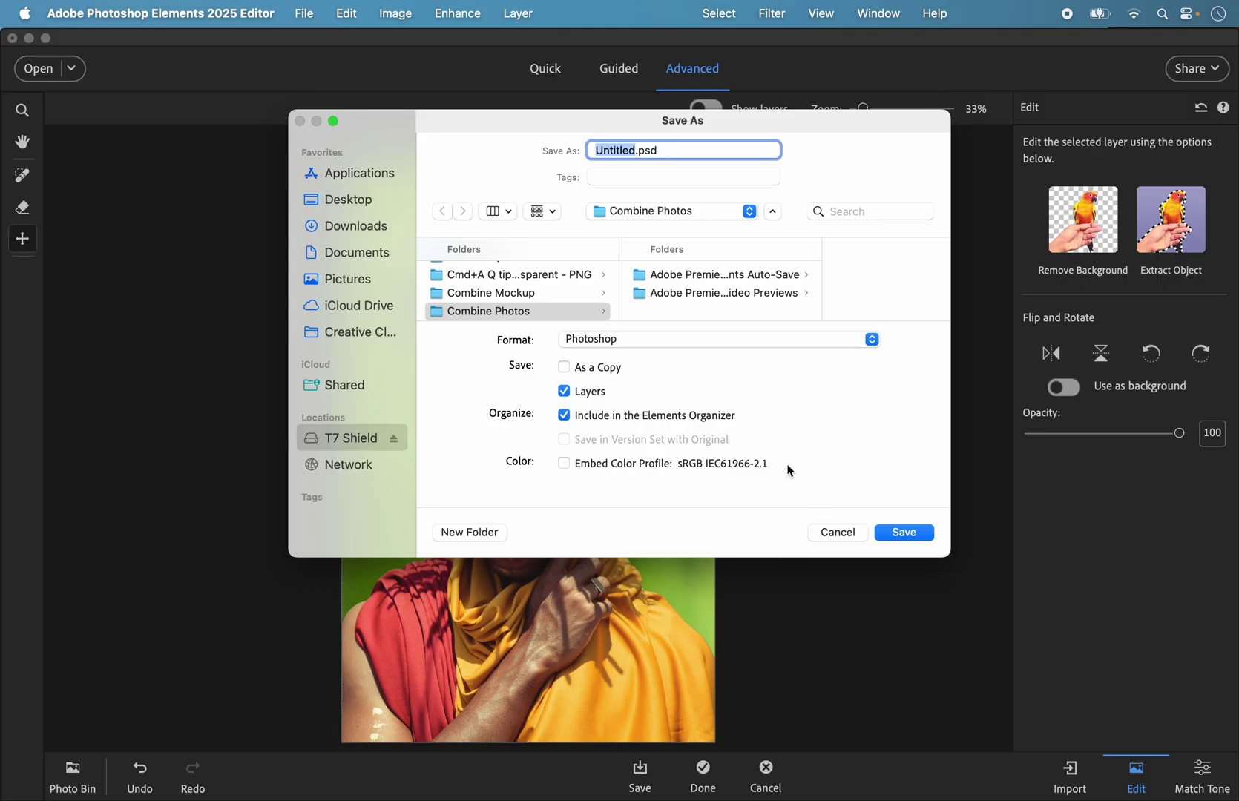
click(632, 151)
key(BackSpace)
key(BackSpace)
key(BackSpace)
key(BackSpace)
key(BackSpace)
key(BackSpace)
key(BackSpace)
key(BackSpace)
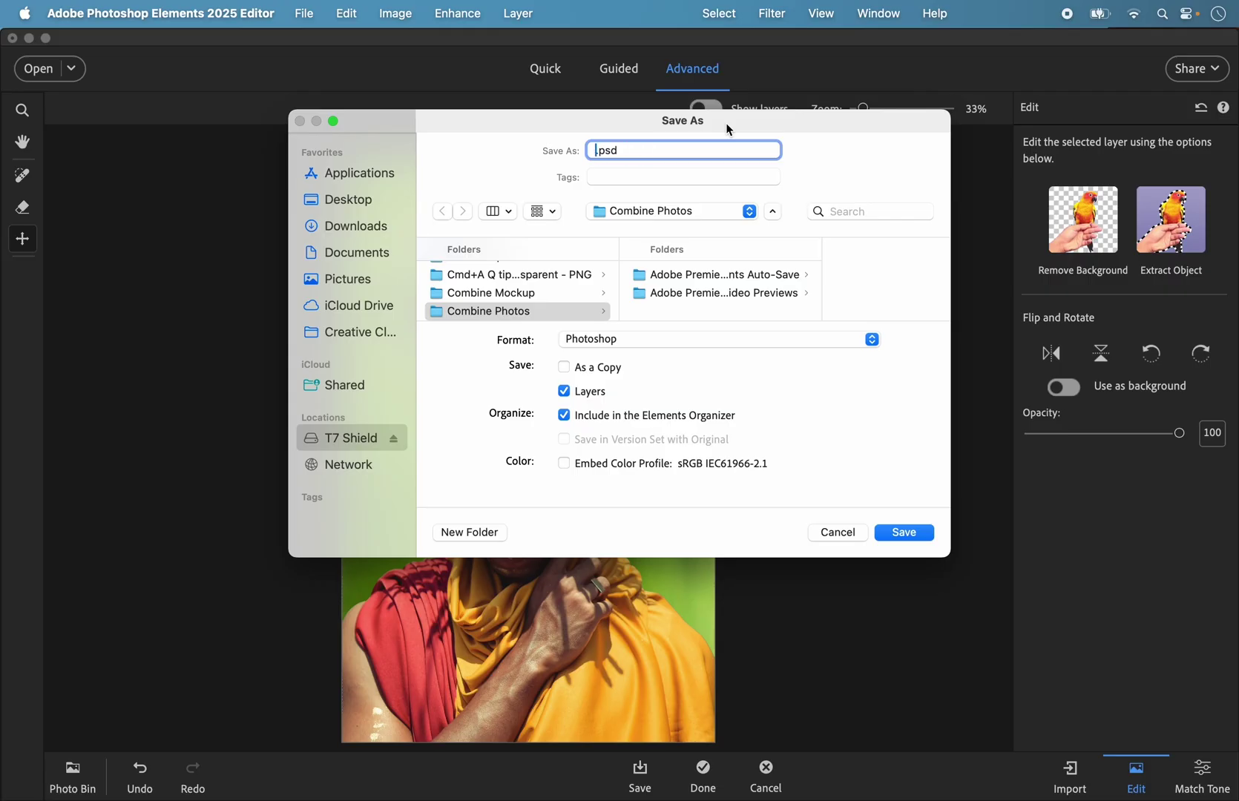
text(Mn)
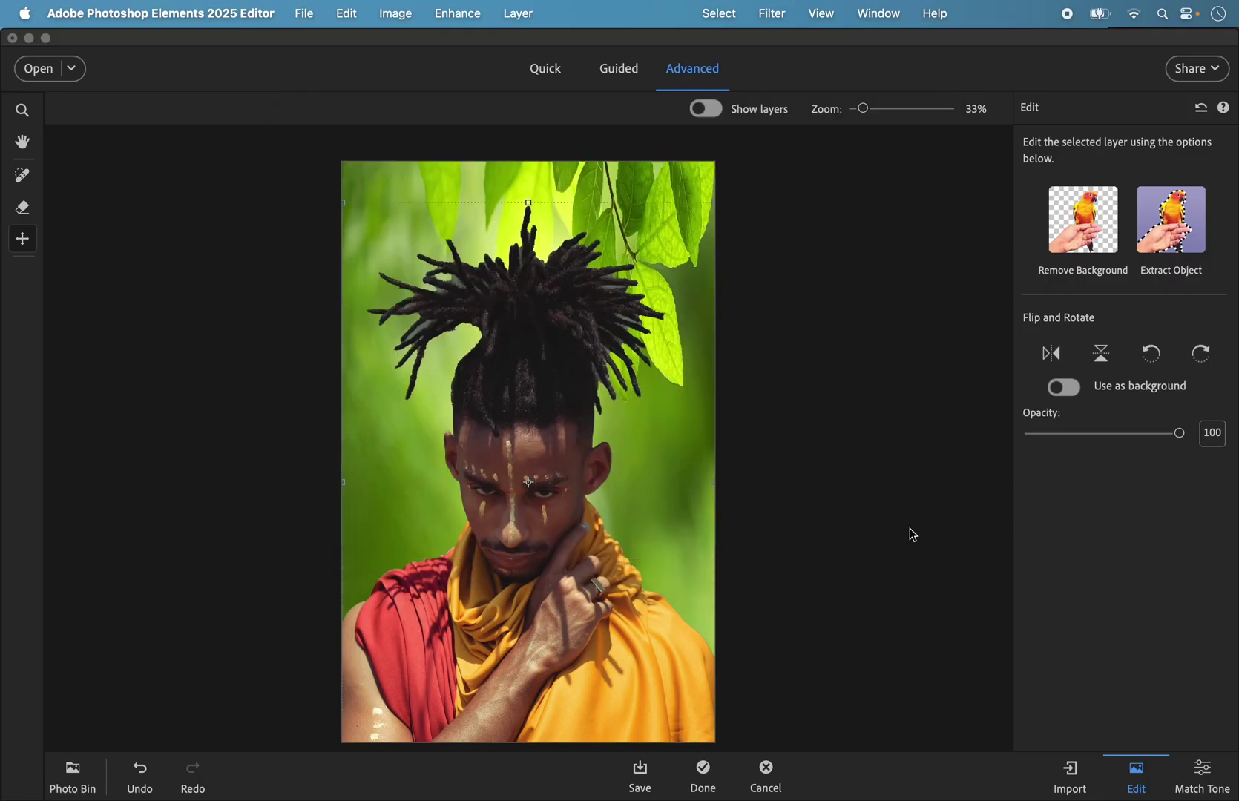
click(904, 532)
Finish the guided edit and close the untitled document without saving it.
click(703, 775)
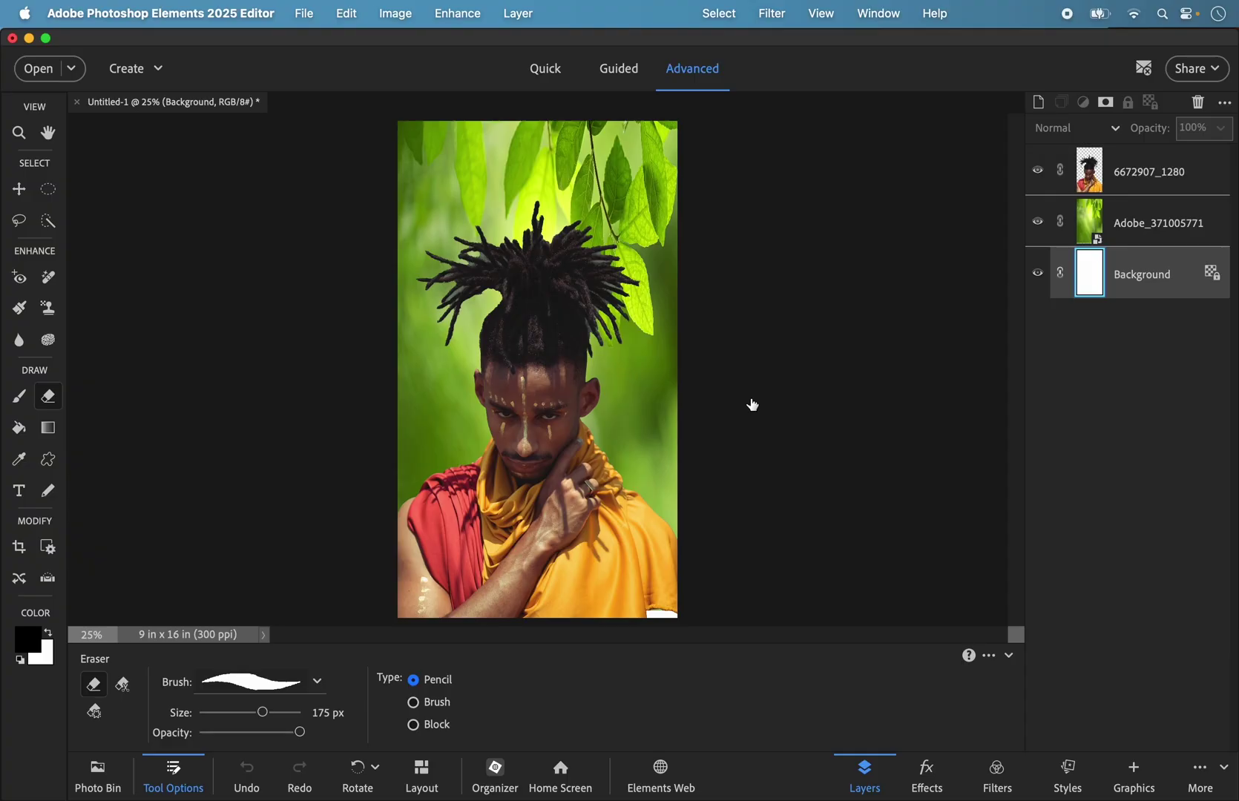
click(79, 103)
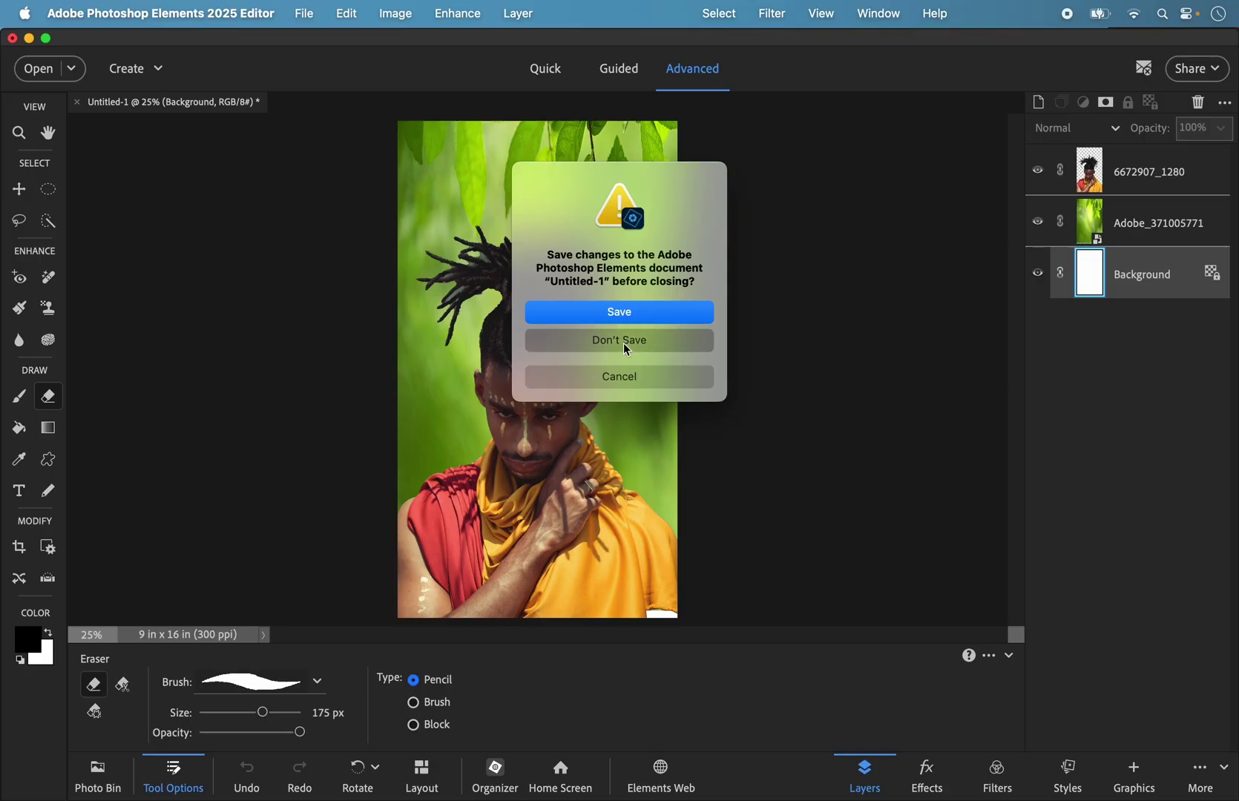
click(626, 345)
Open Mn.psd from the Combine Photos folder.
click(305, 15)
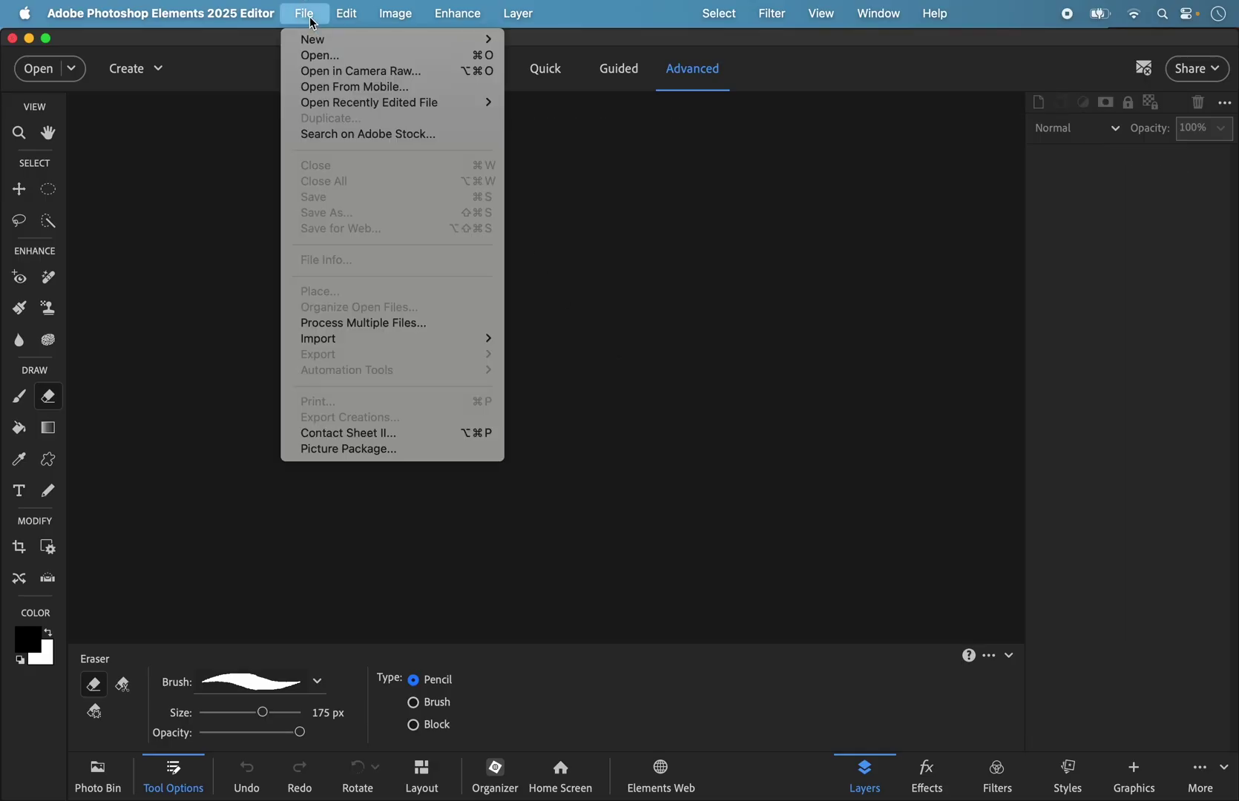
click(321, 55)
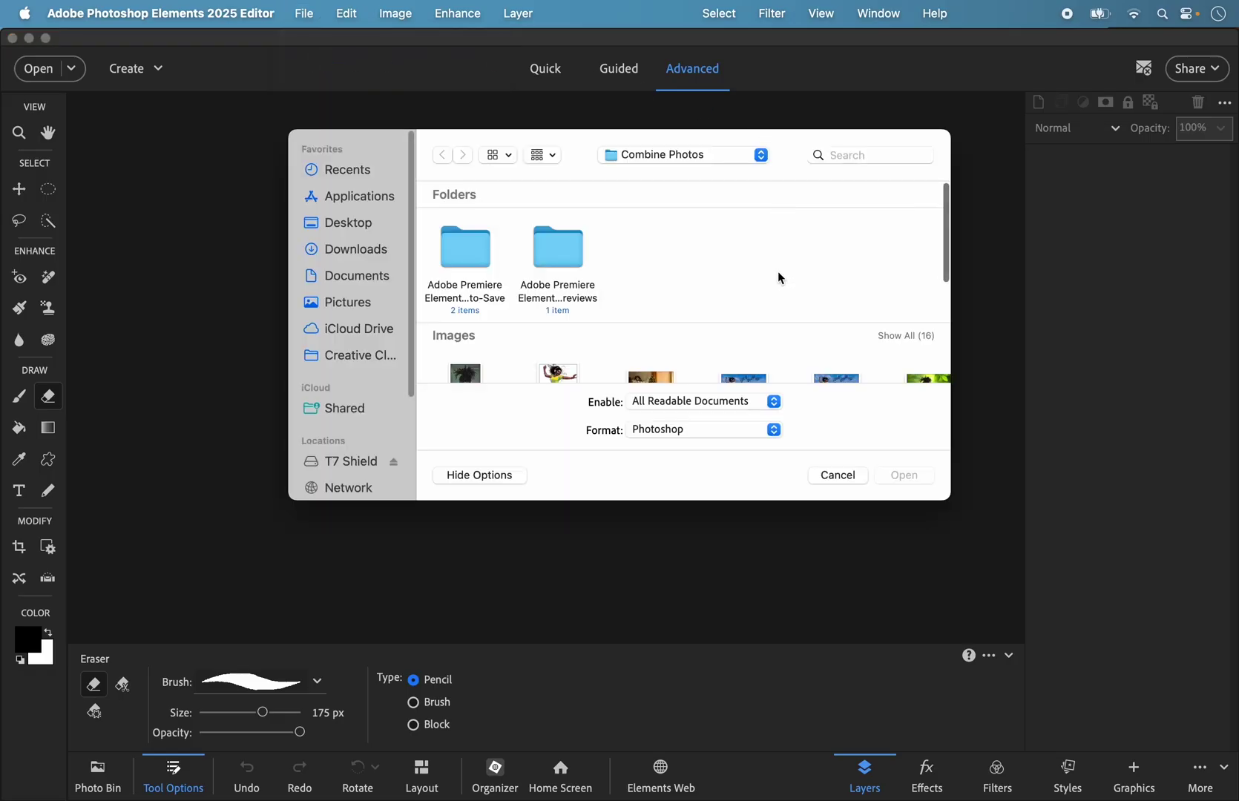
scroll(784, 305, down, 3)
scroll(784, 308, right, 3)
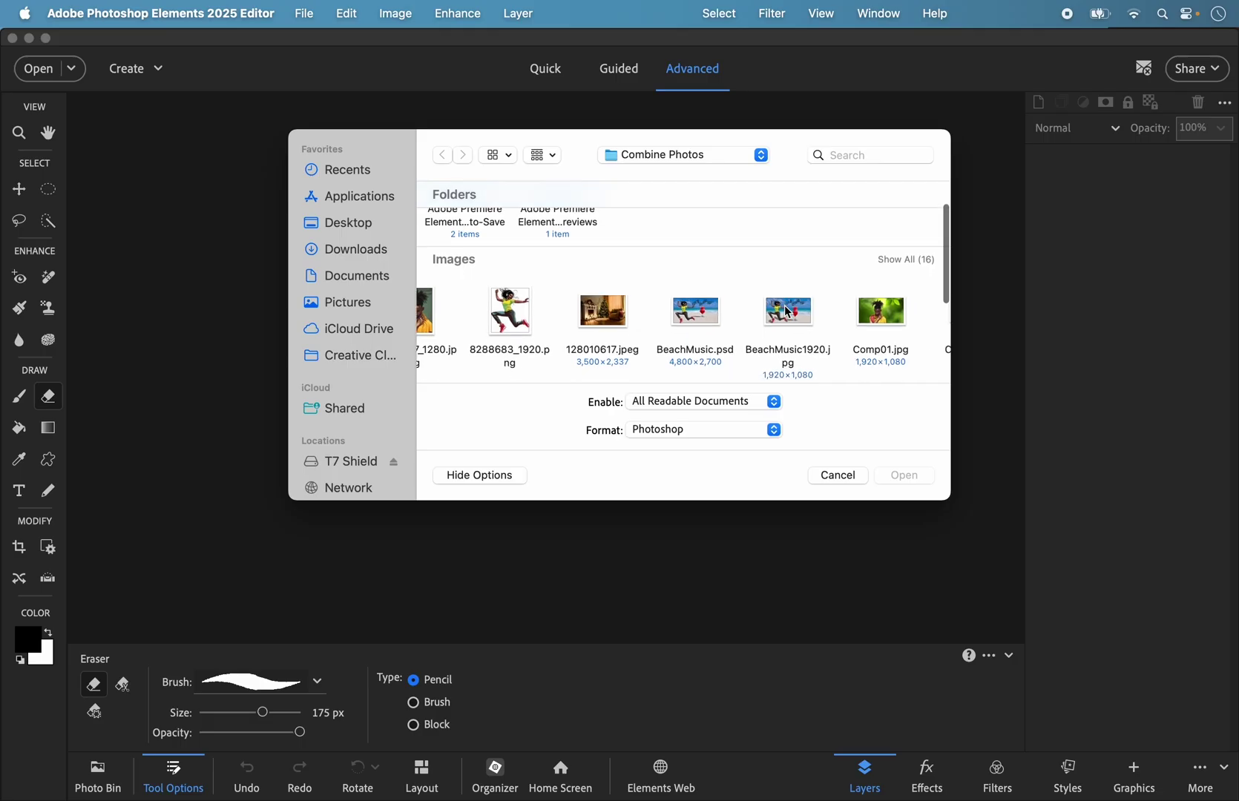
scroll(809, 355, right, 3)
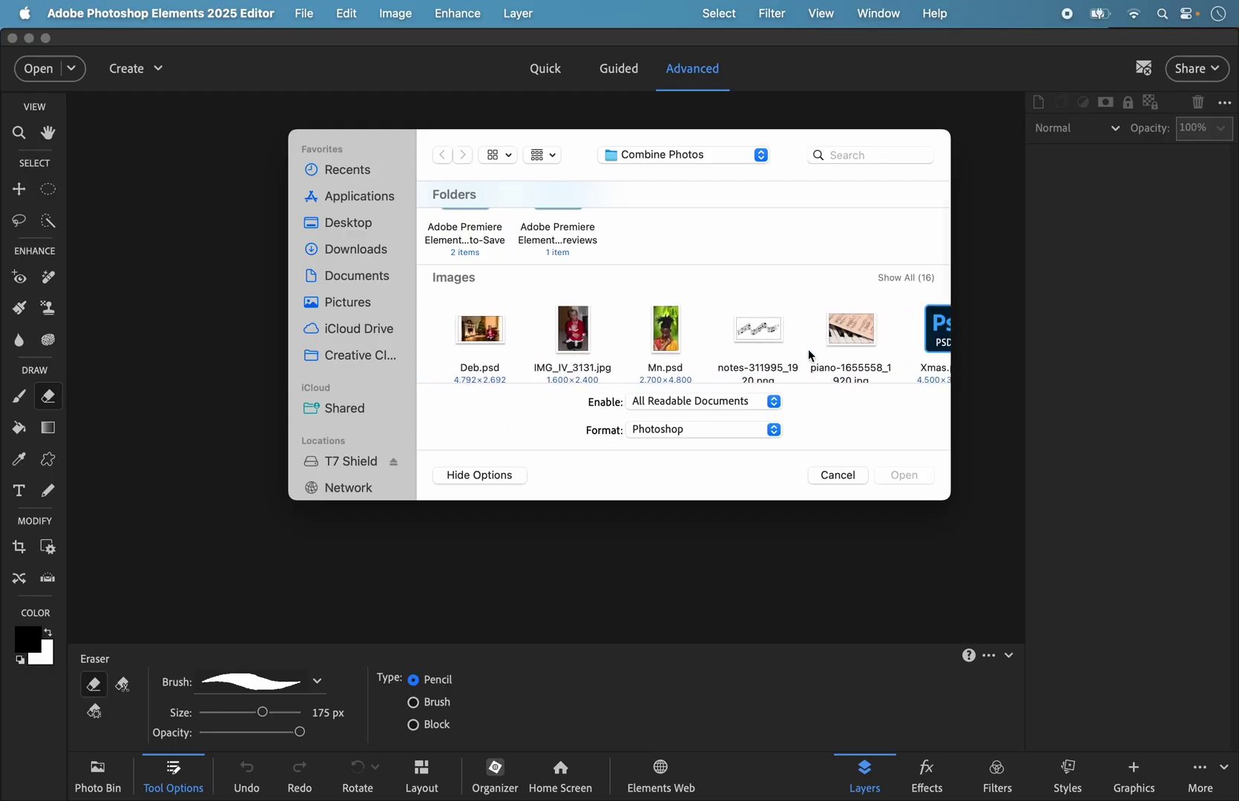
scroll(808, 356, down, 2)
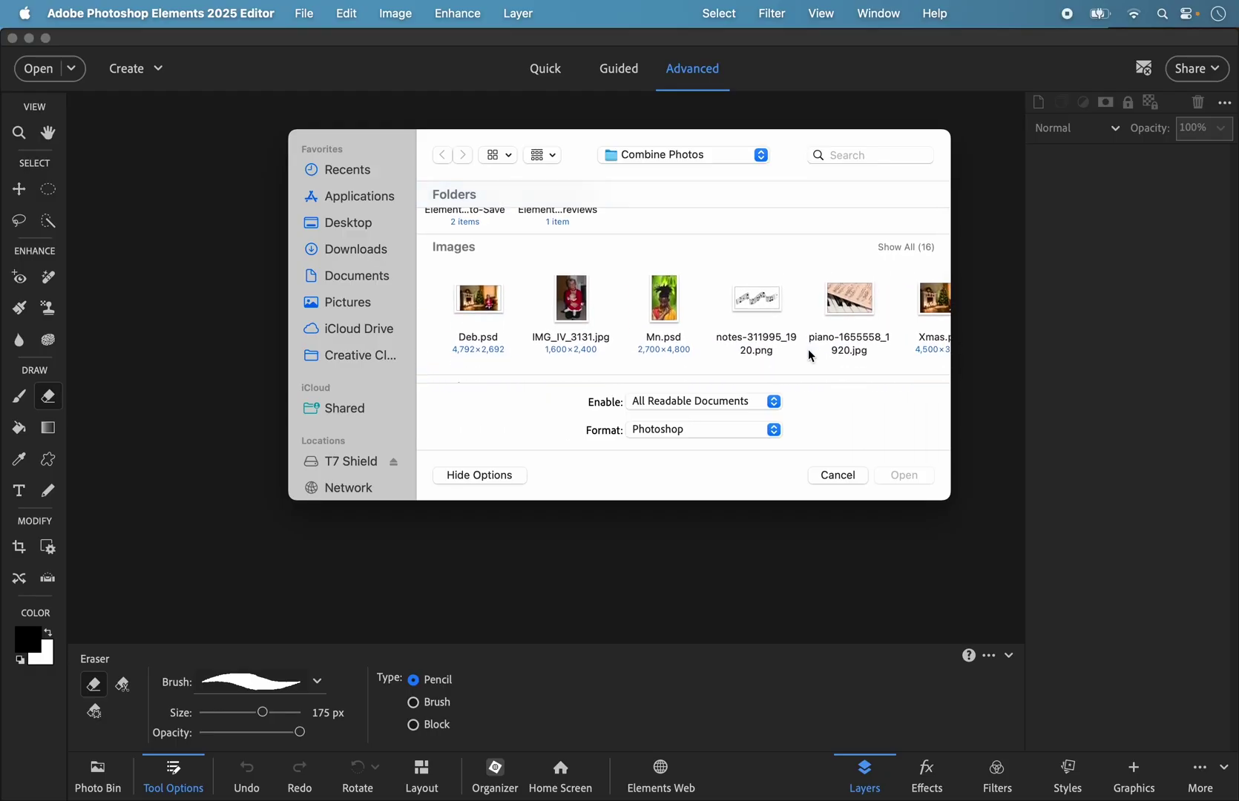
click(668, 311)
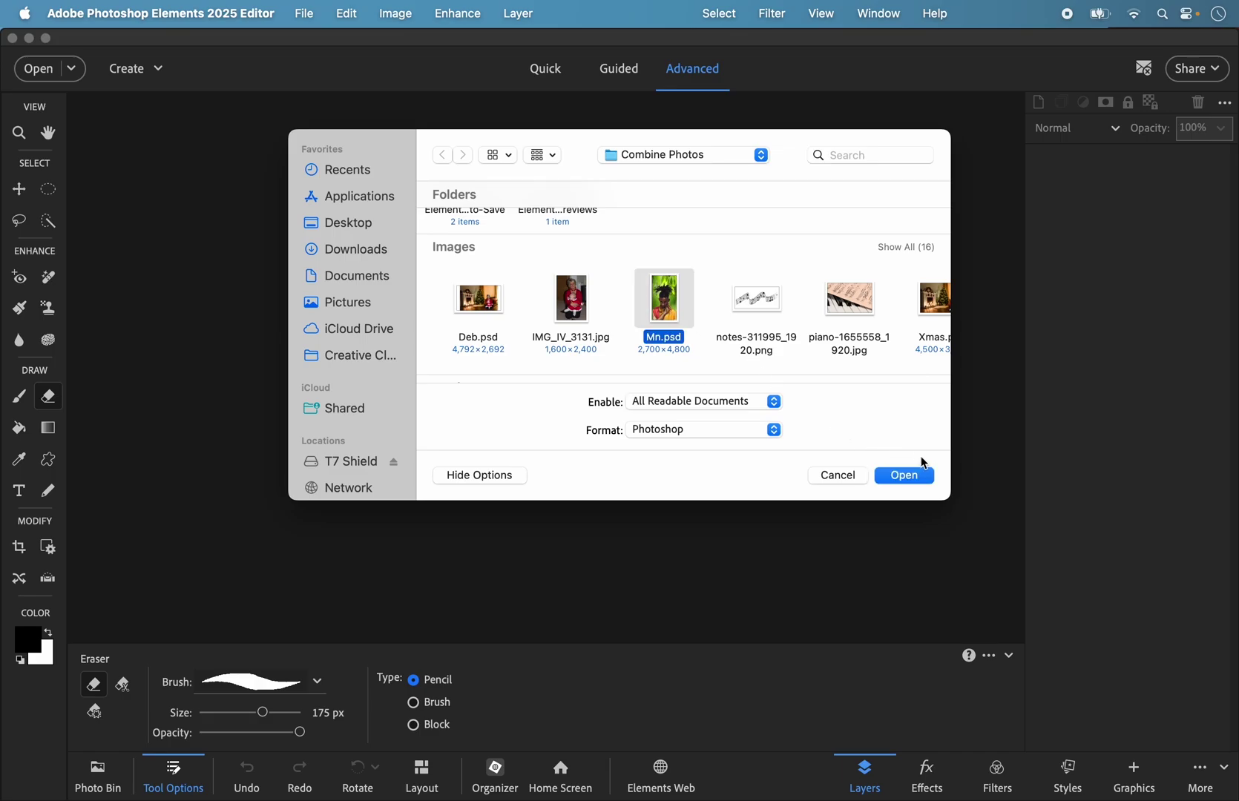
click(907, 476)
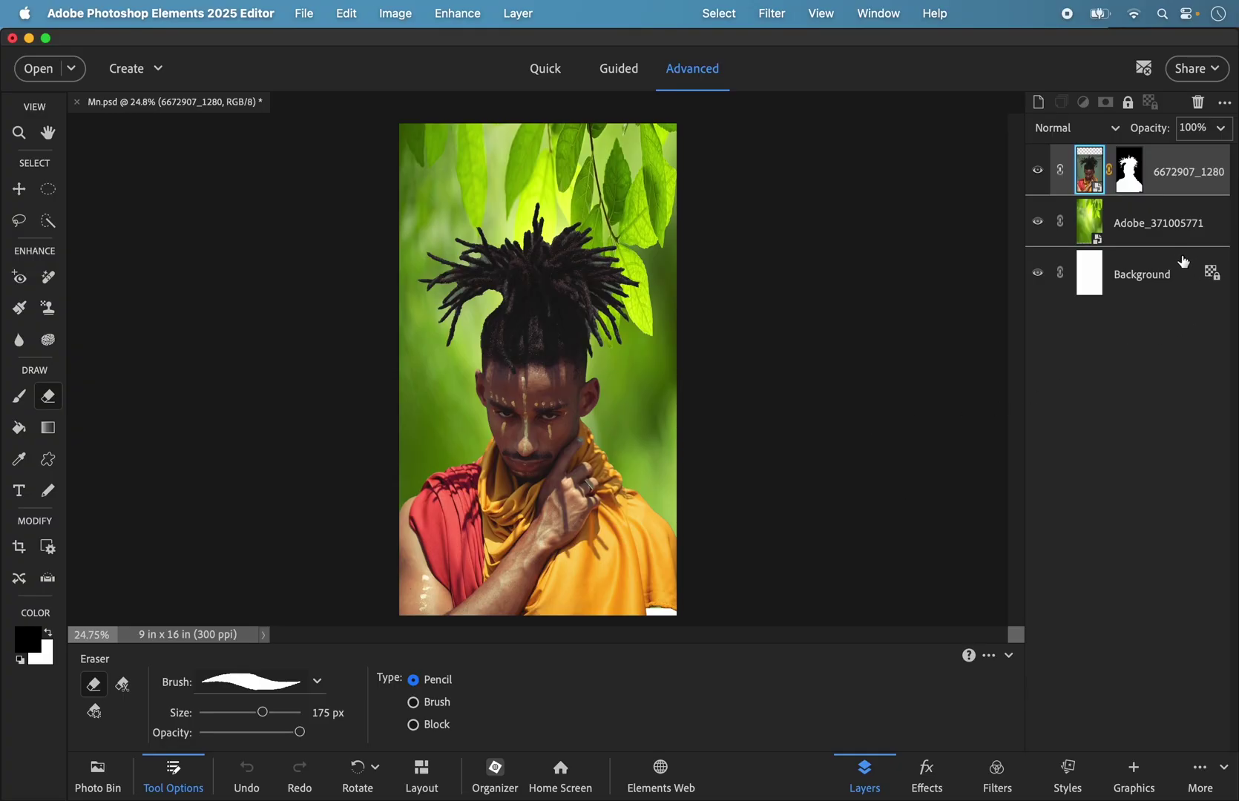
Load the portrait layer's mask as a selection and open Refine Edge for it.
super+click(1129, 179)
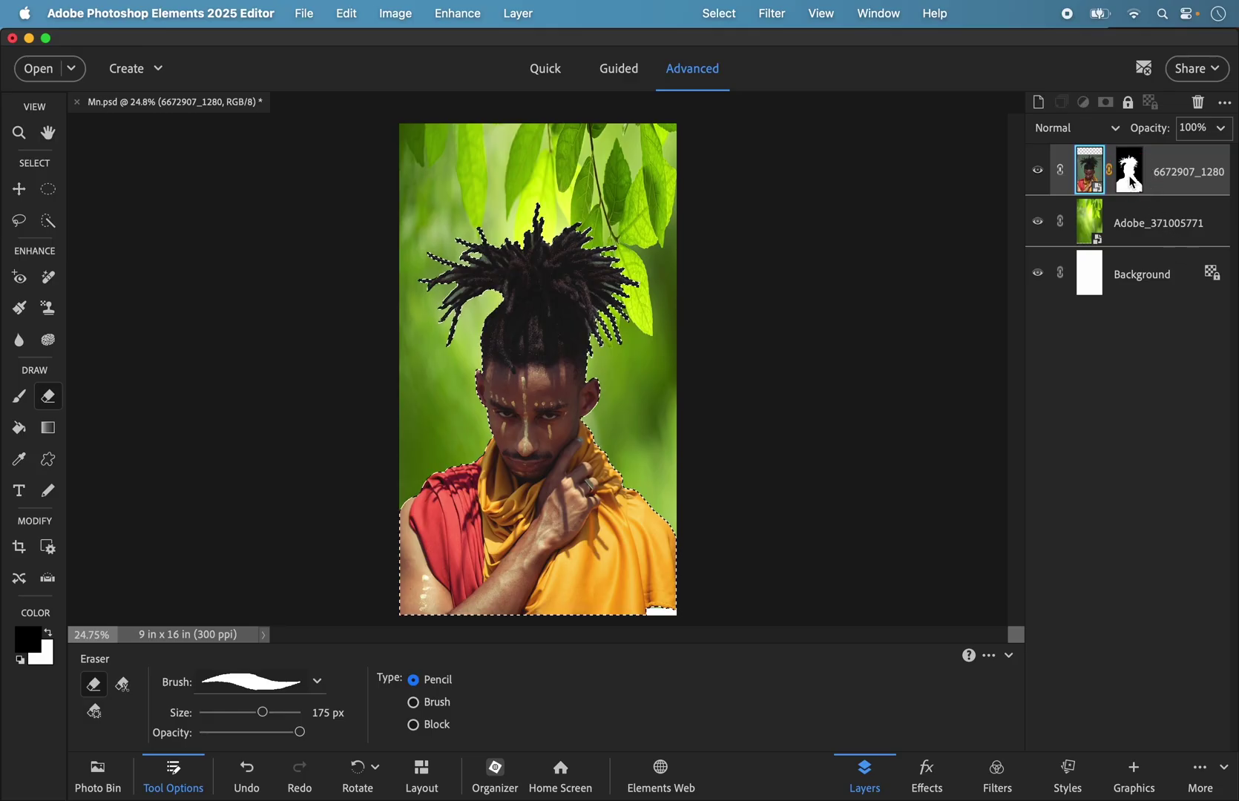
click(719, 14)
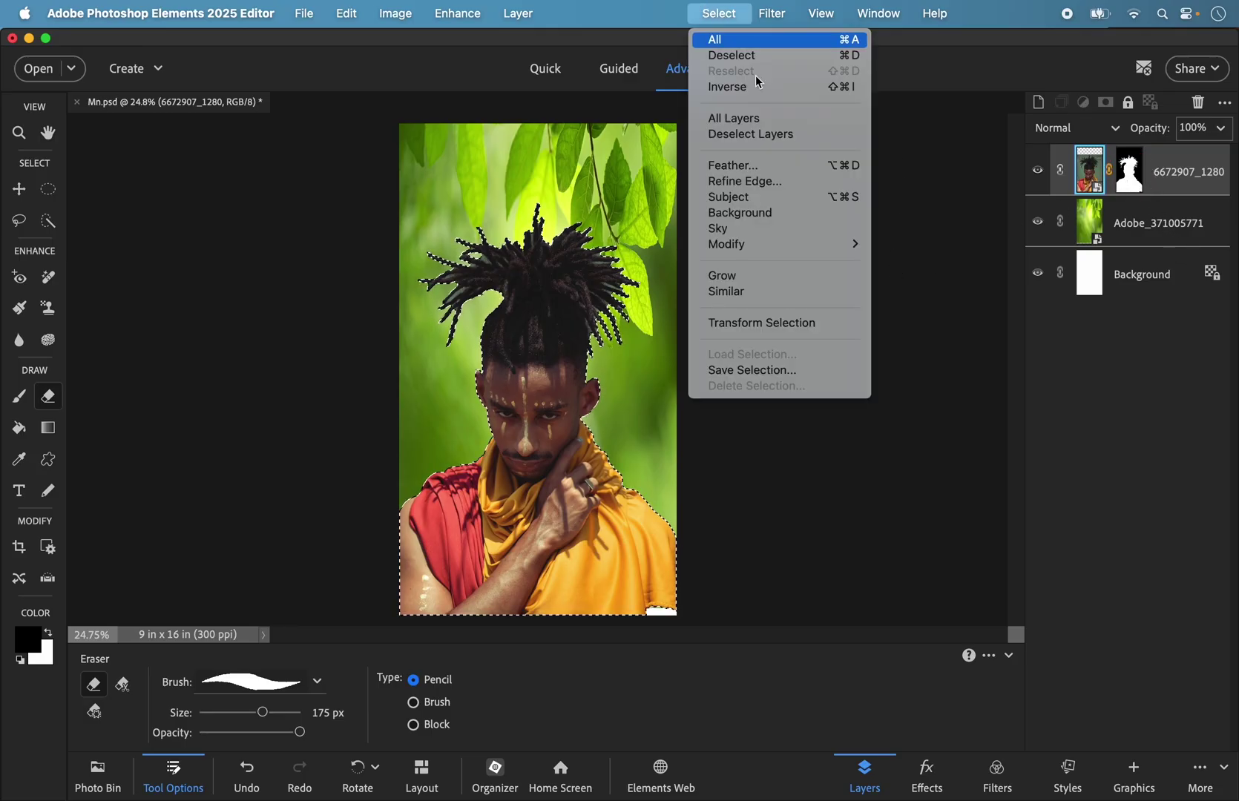
click(750, 183)
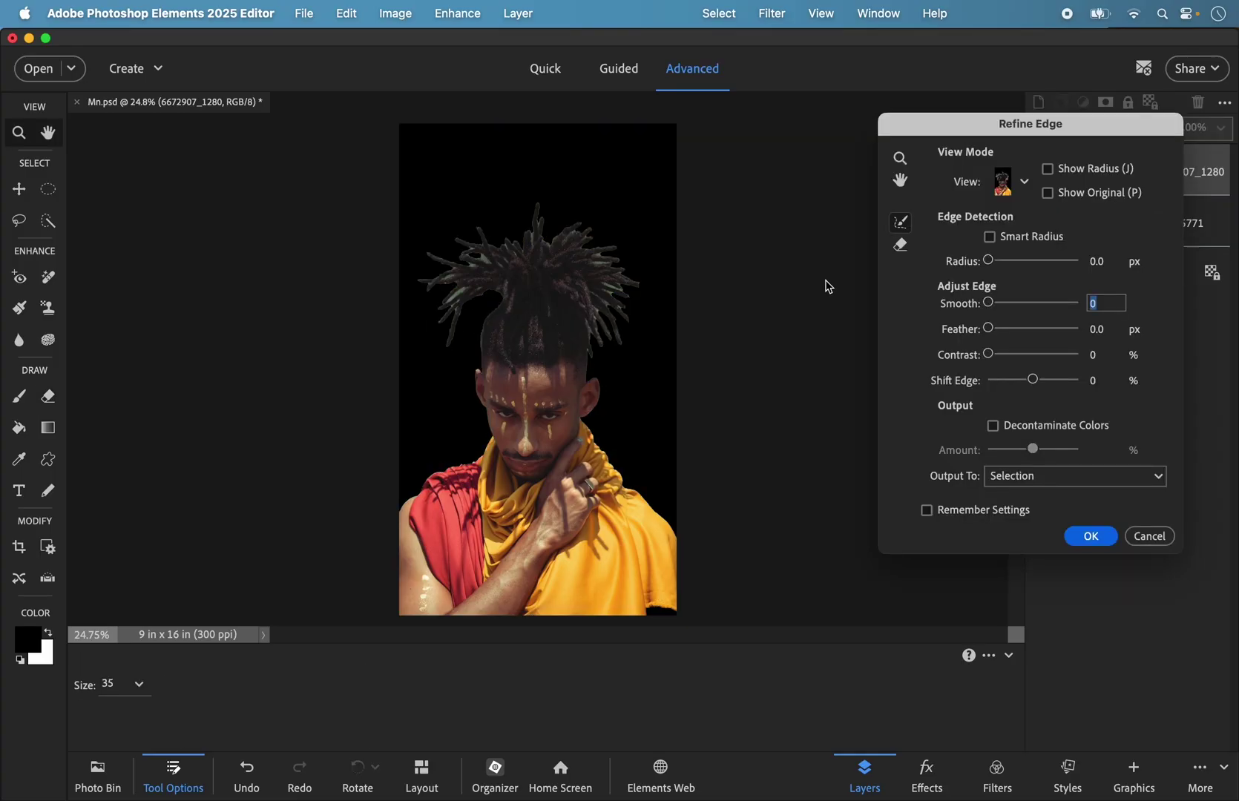
Enable Smart Radius and set the edge detection radius to 4.3 px.
click(989, 236)
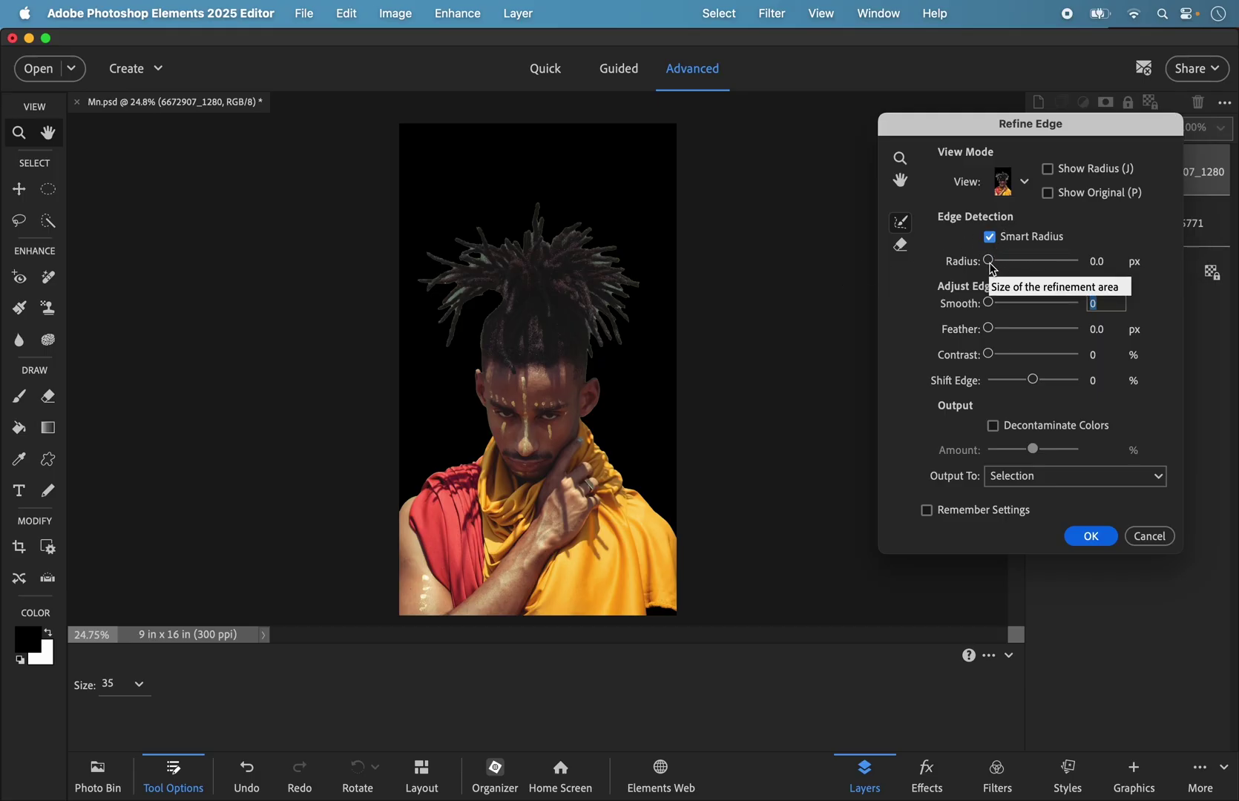
drag(991, 268, 1028, 264)
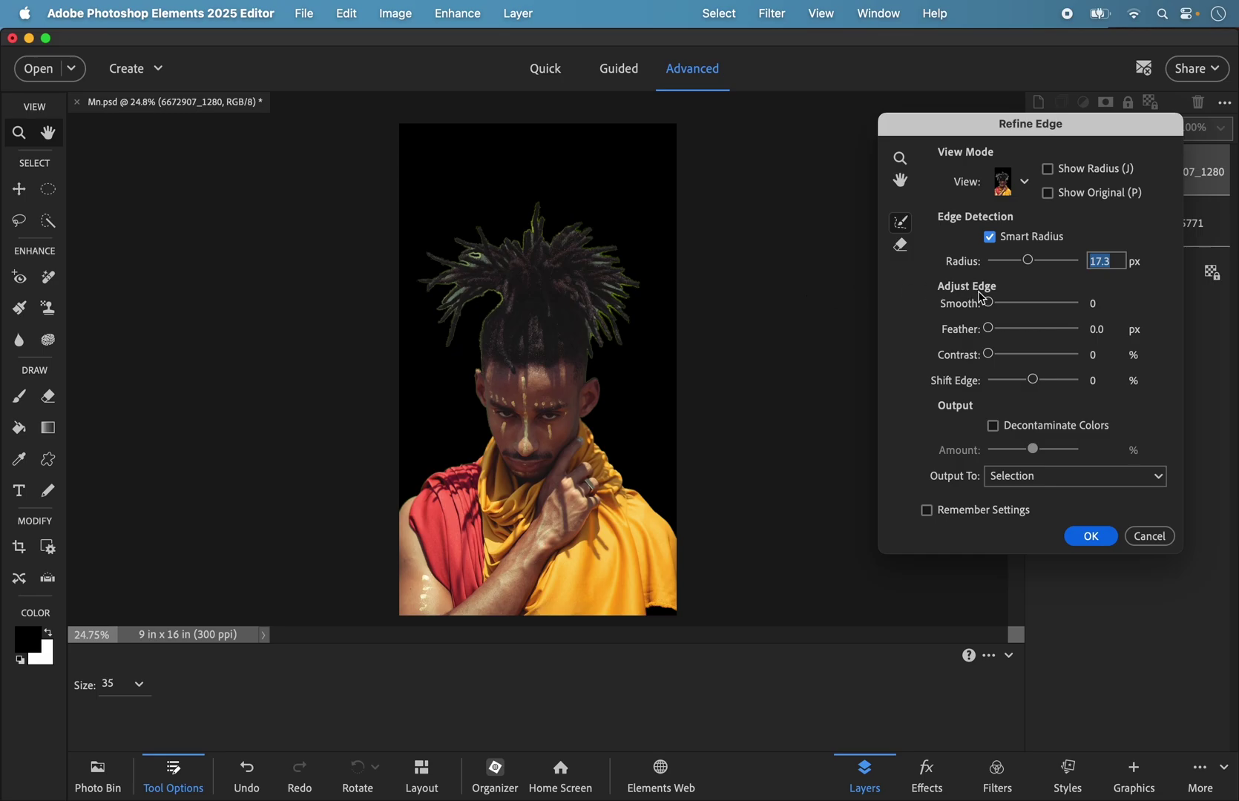
drag(1032, 262, 1009, 261)
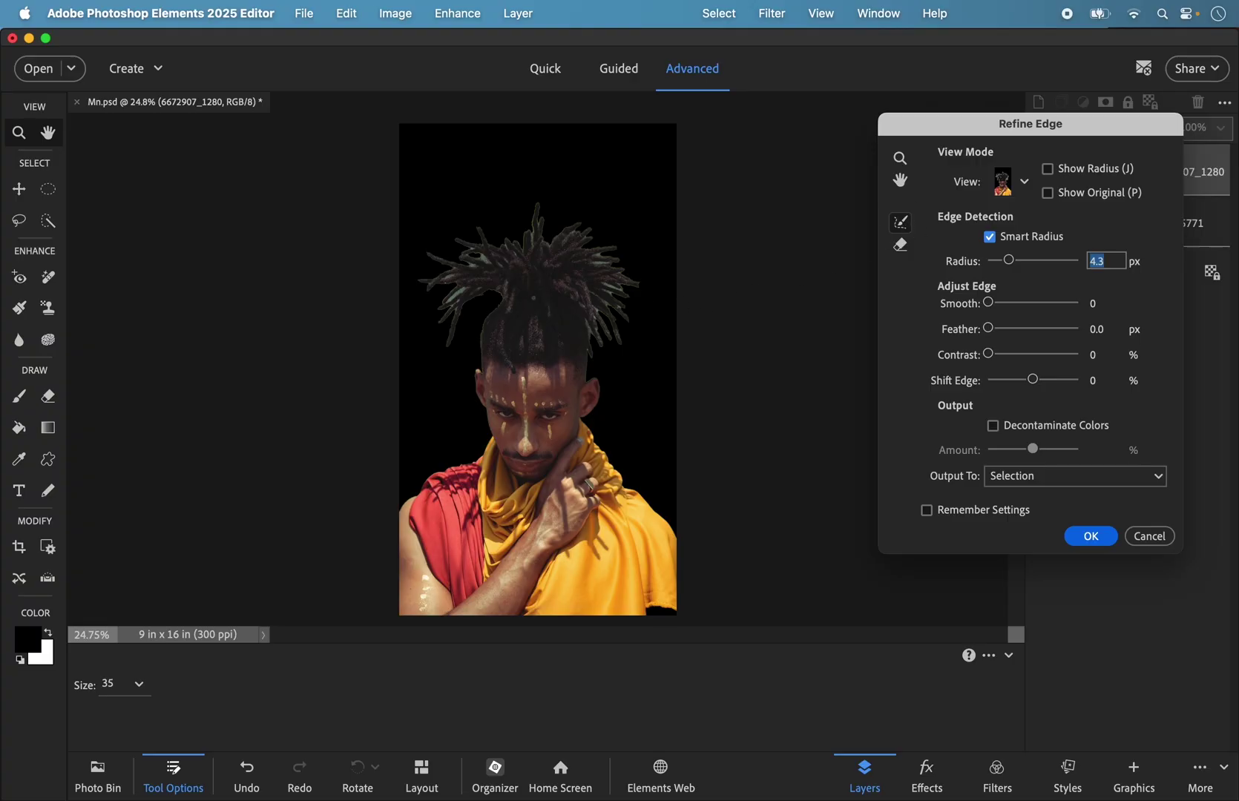
Brush over the edges of the hair at size 90 to refine them, and enable Decontaminate Colors.
click(487, 265)
mouse_move(606, 283)
mouse_down()
mouse_move(627, 289)
mouse_move(606, 281)
mouse_up()
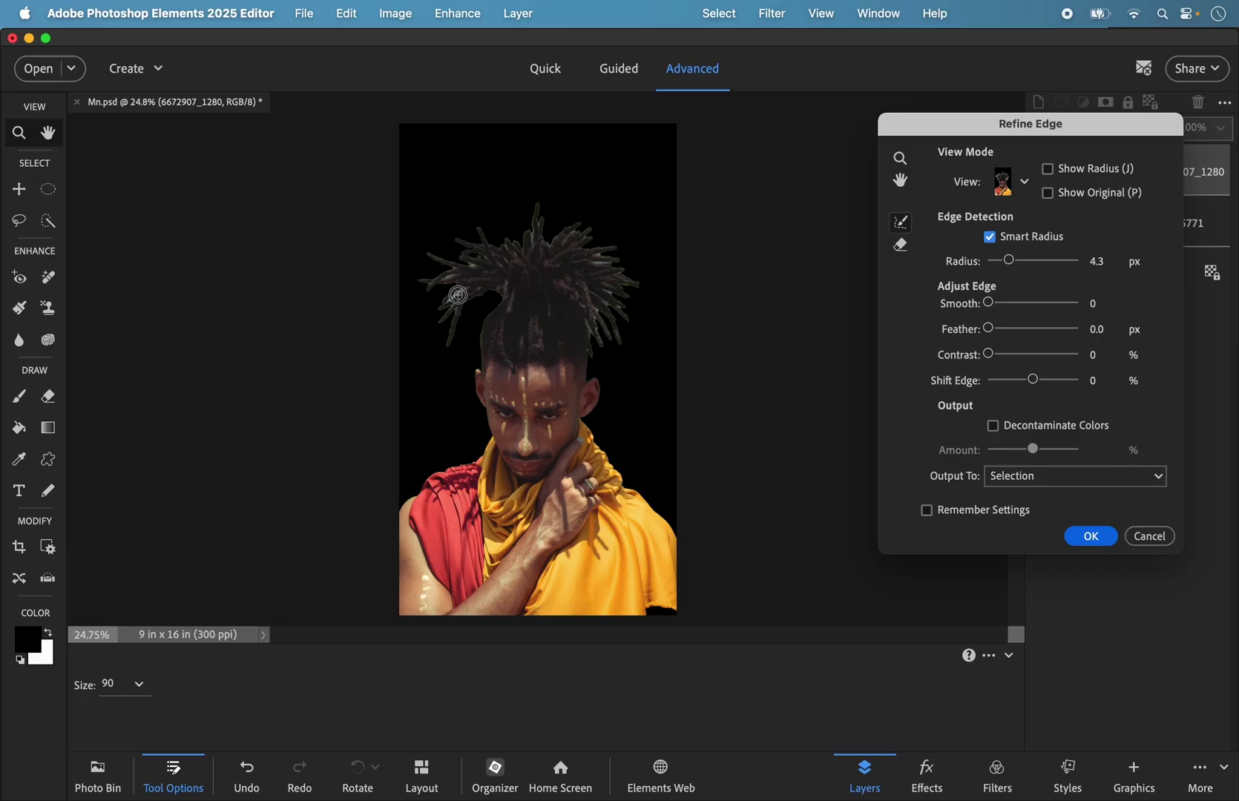
drag(457, 296, 448, 304)
click(994, 425)
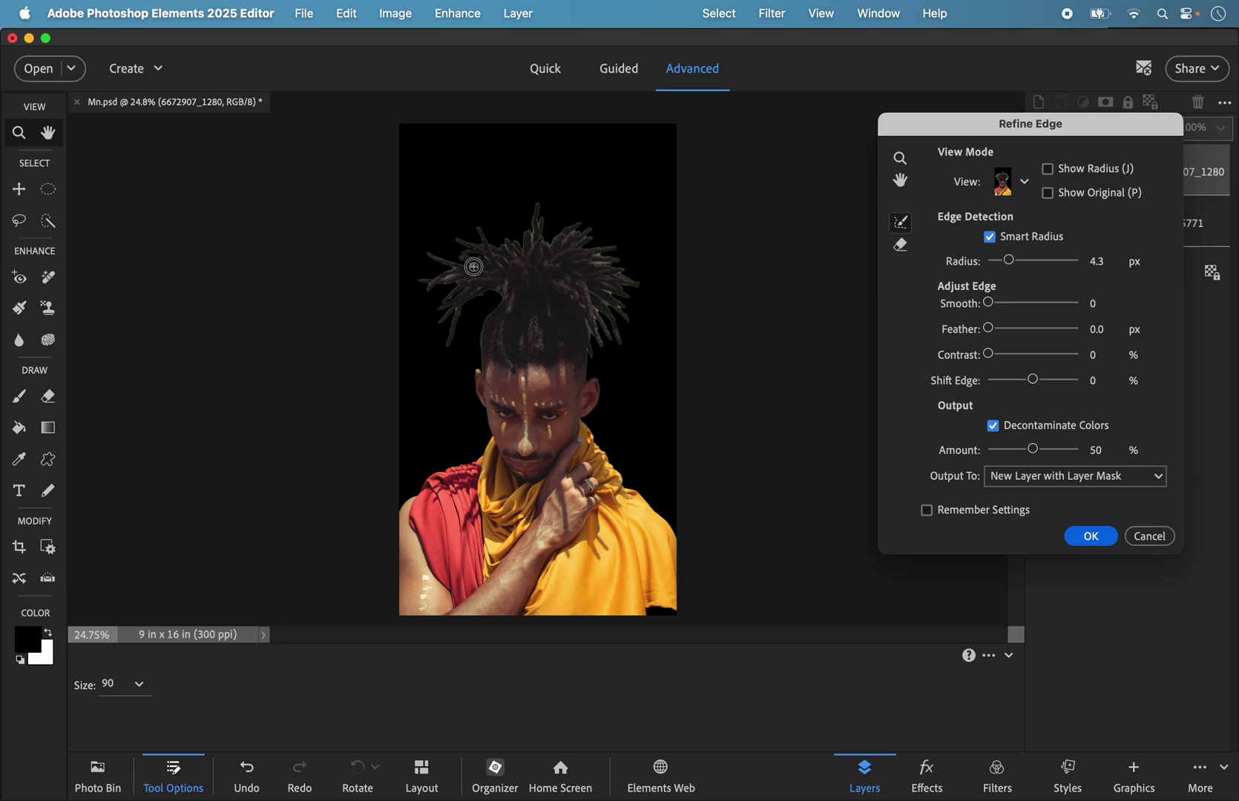
drag(536, 211, 530, 238)
drag(499, 294, 499, 300)
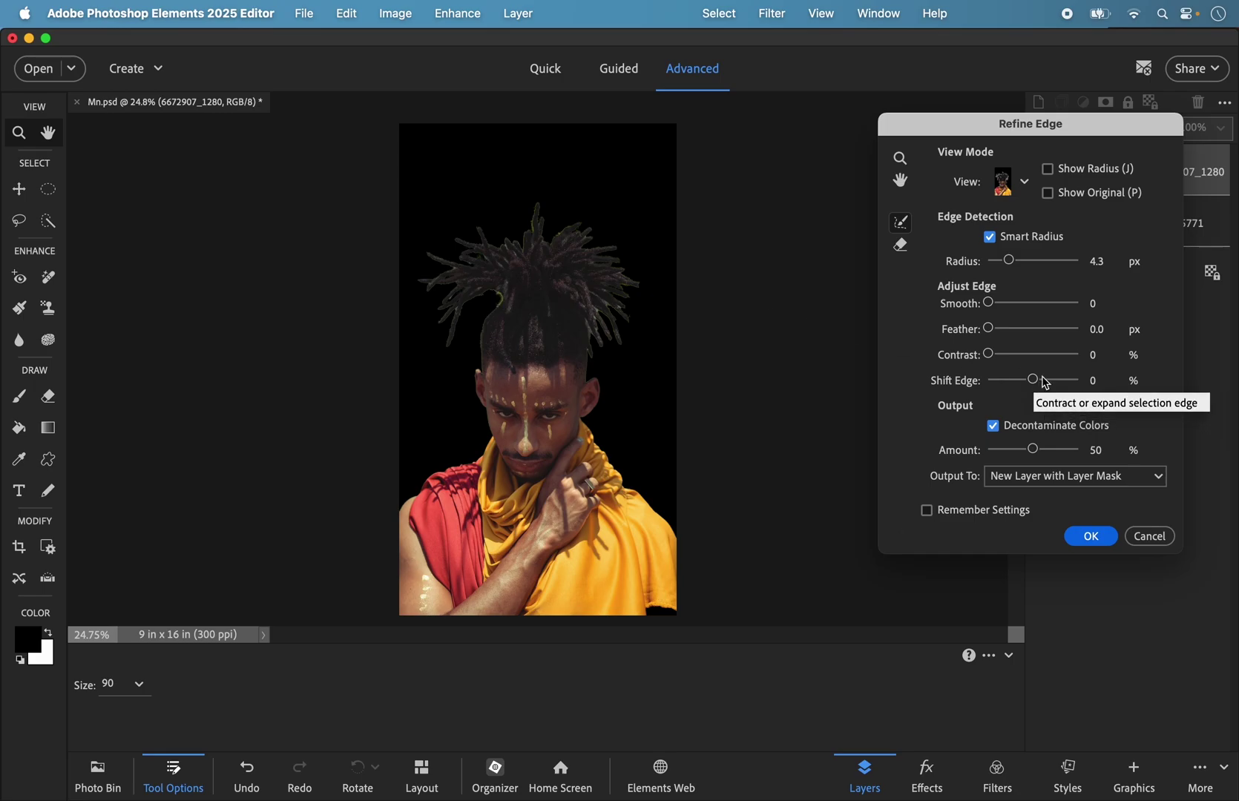
Set Shift Edge to -43%, adjust Contrast and Smooth, and output the refined portrait to a new layer with layer mask.
mouse_move(1037, 383)
mouse_down()
mouse_move(1053, 384)
mouse_move(1017, 383)
mouse_up()
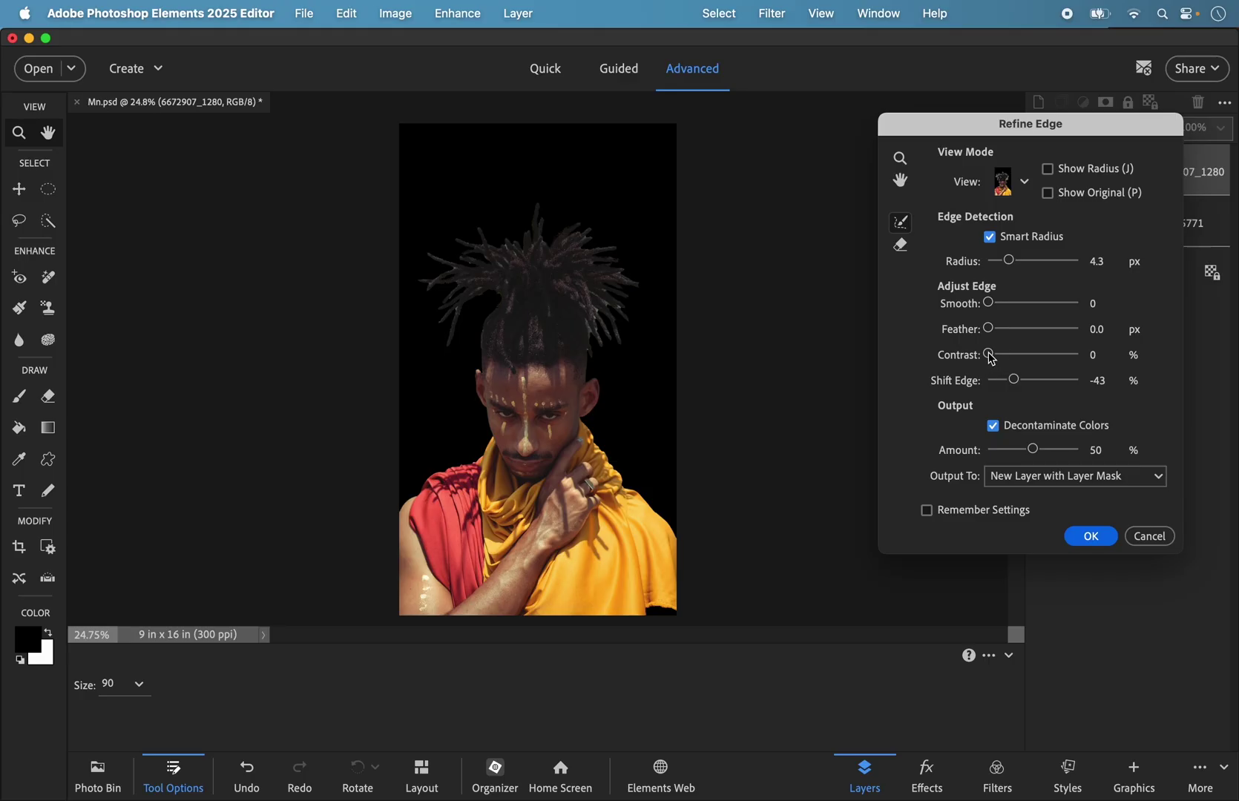
drag(988, 353, 1005, 361)
click(1006, 357)
drag(1006, 359, 1061, 361)
drag(990, 303, 1014, 311)
mouse_move(595, 312)
mouse_down()
mouse_move(622, 310)
mouse_move(595, 319)
mouse_up()
click(1084, 537)
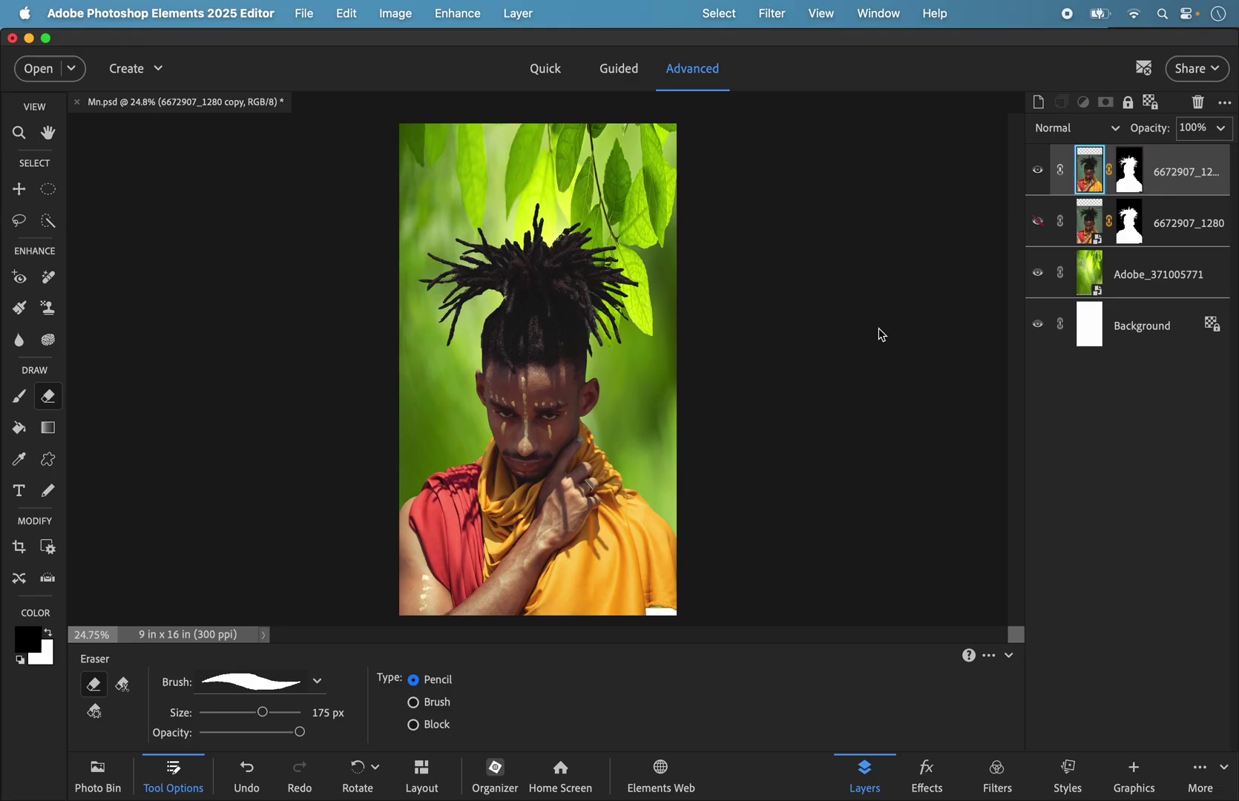
Show the Photomerge category of guided edits.
click(617, 74)
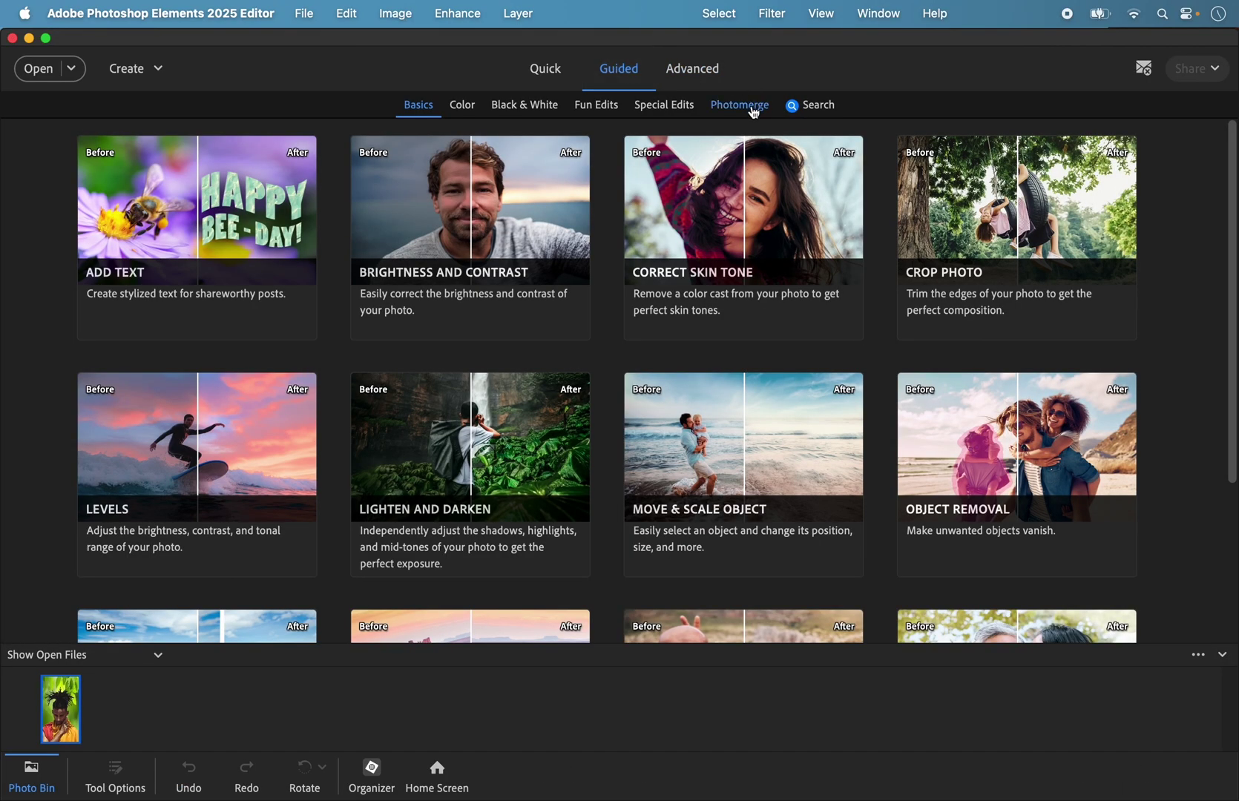
click(754, 112)
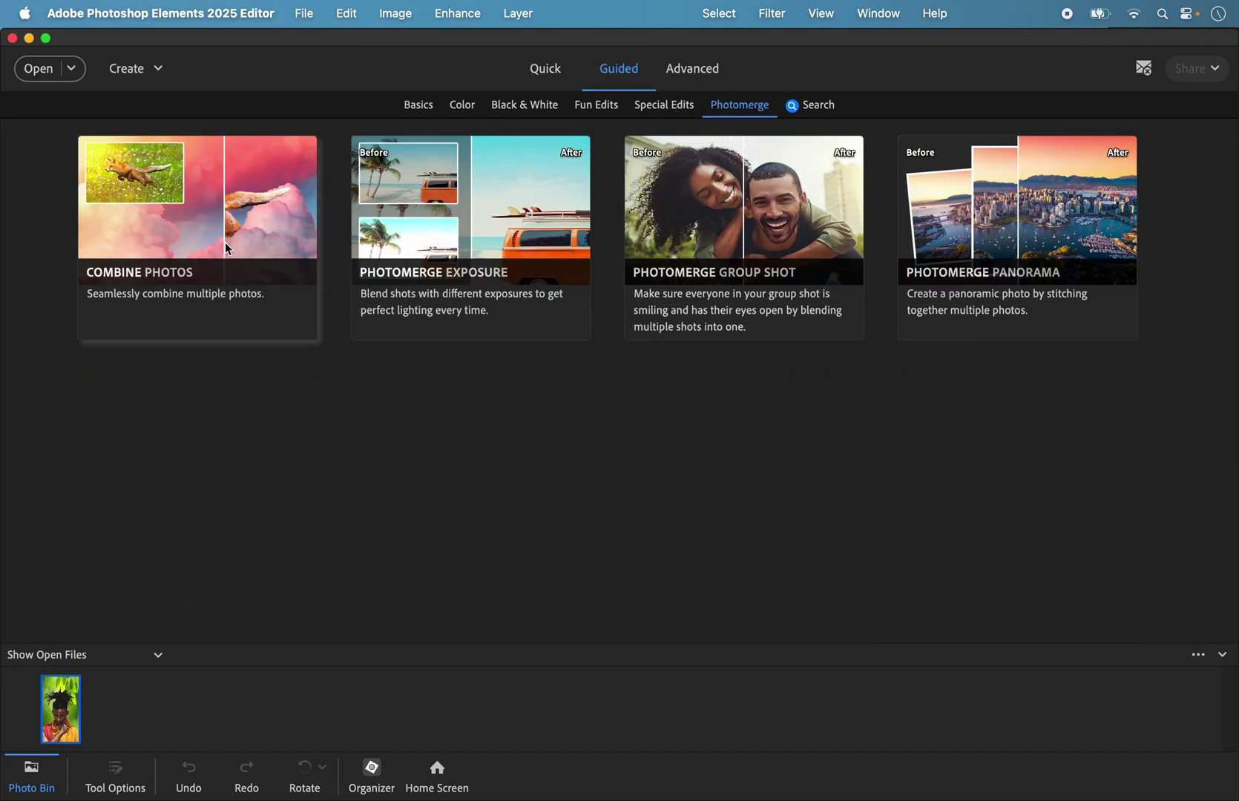